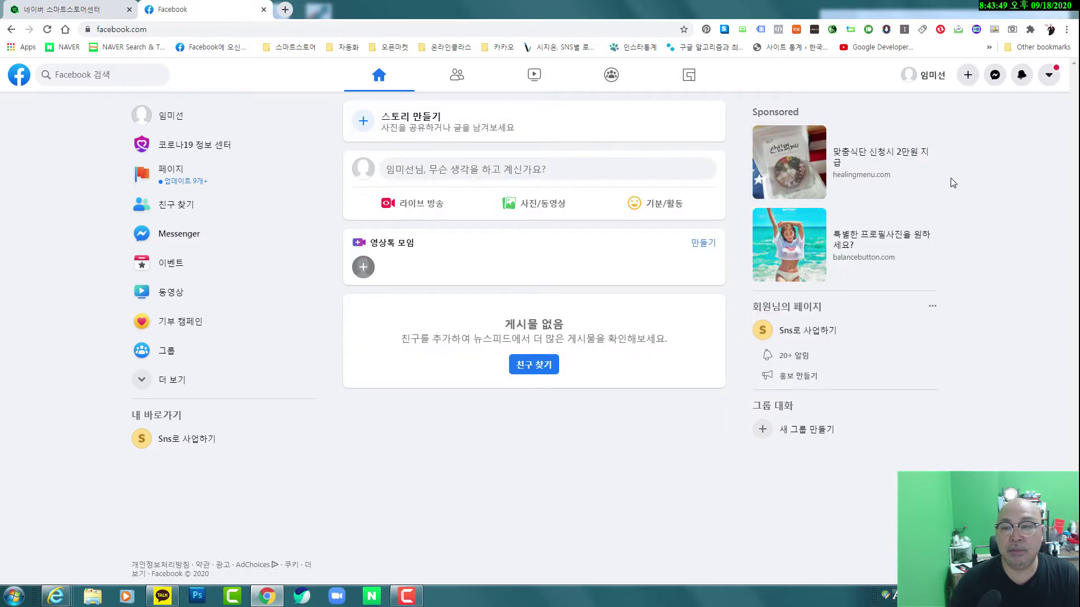
left_click(967, 78)
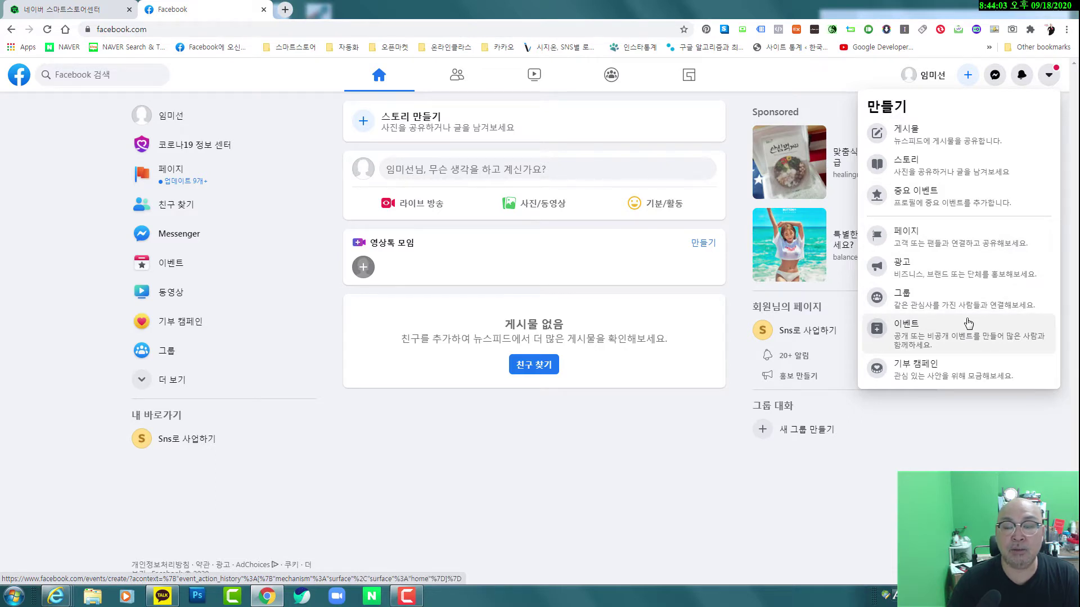
left_click(842, 74)
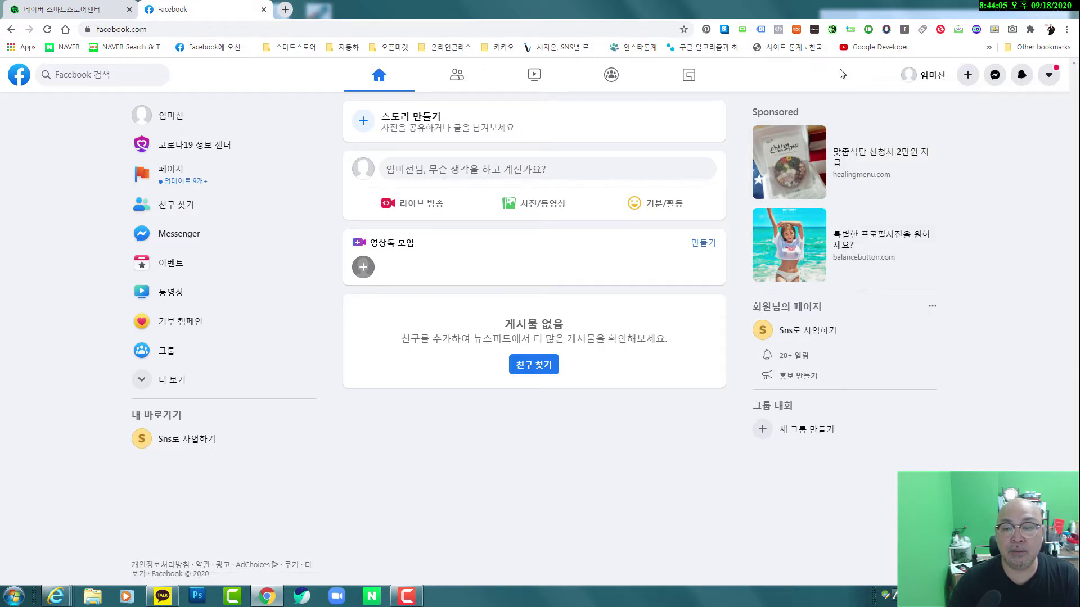
left_click(1049, 79)
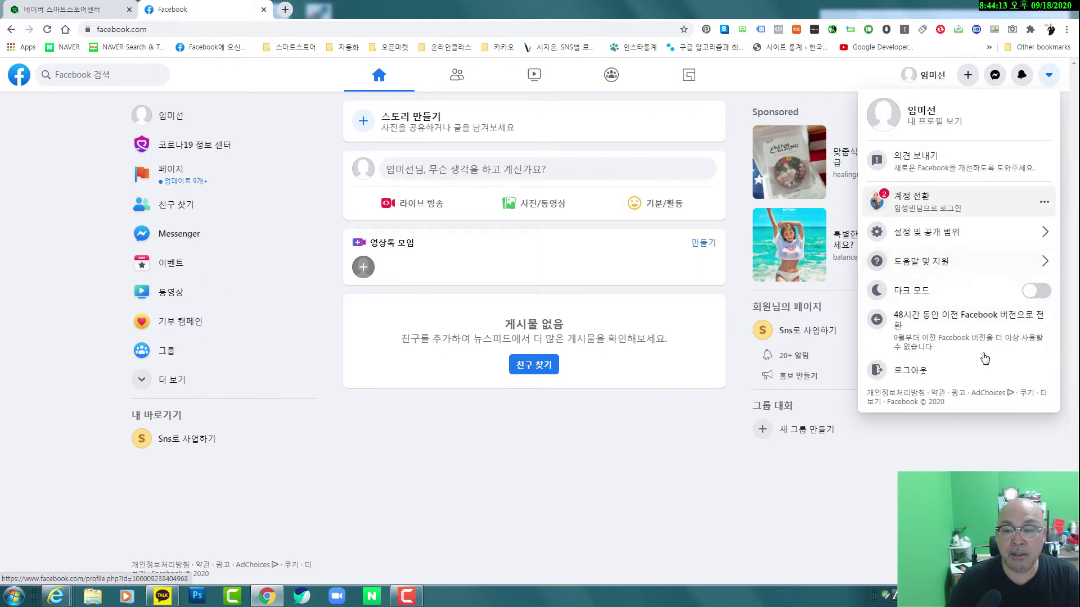
- Start creating a new ad (광고) for the Sns로 사업하기 page
left_click(967, 75)
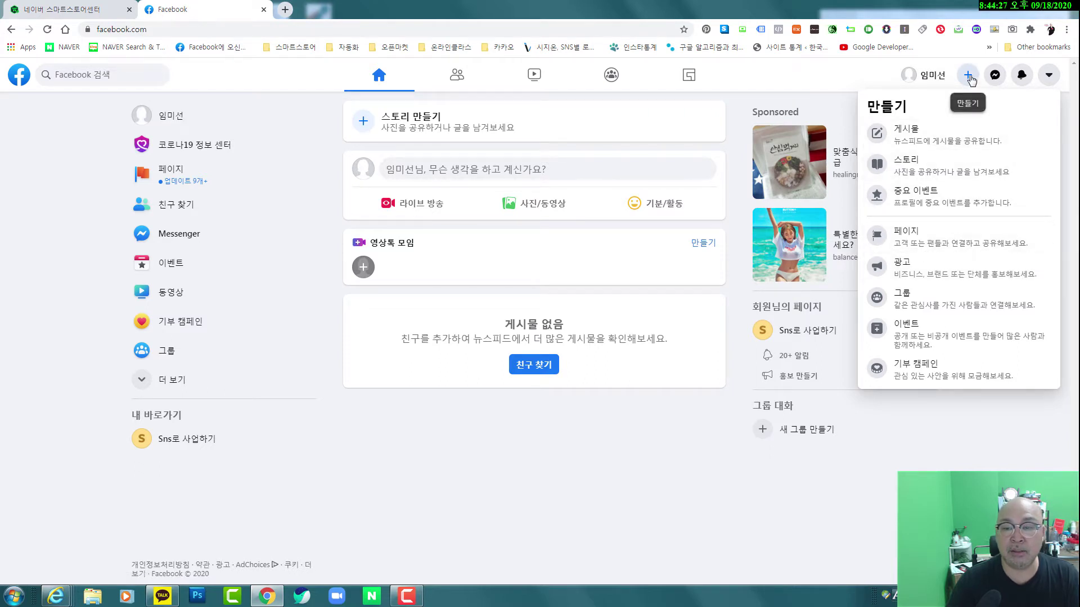
left_click(930, 272)
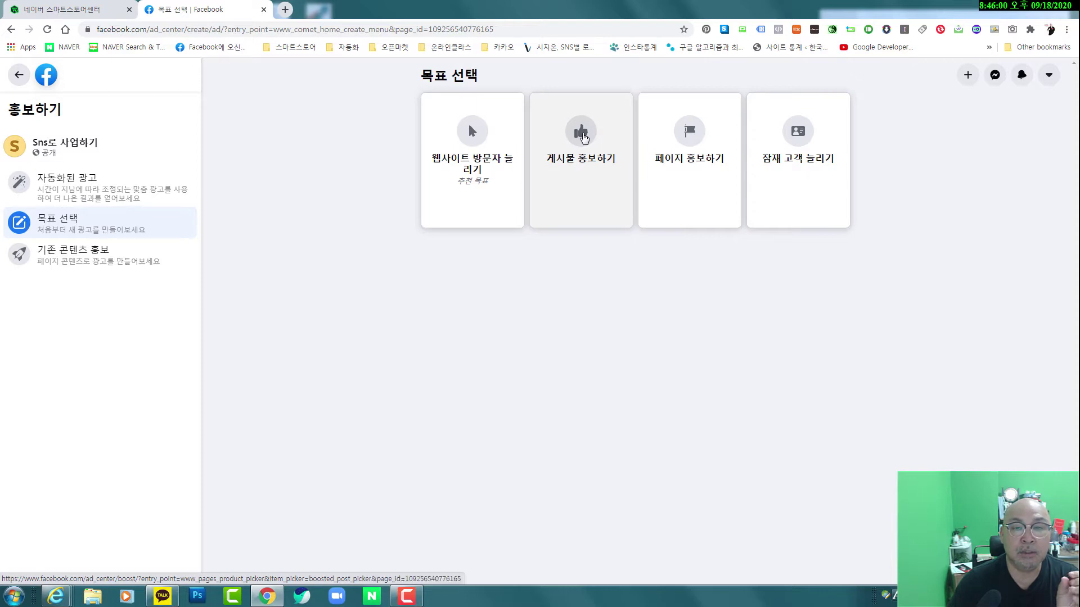
- Look over the settings for automatically promoting popular posts, and return to the ad goal selection
left_click(589, 143)
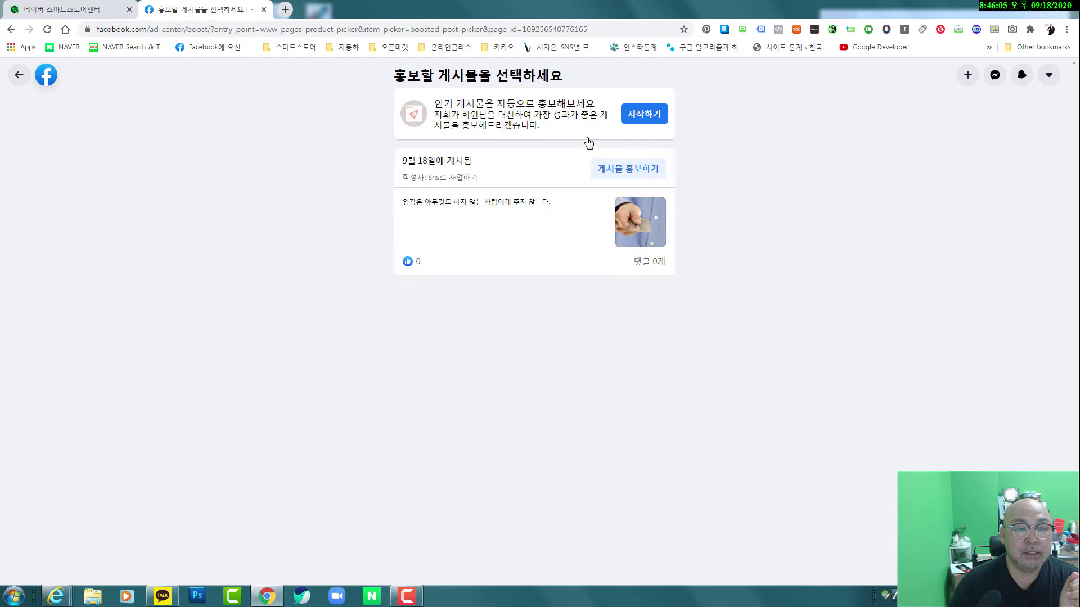
left_click(651, 119)
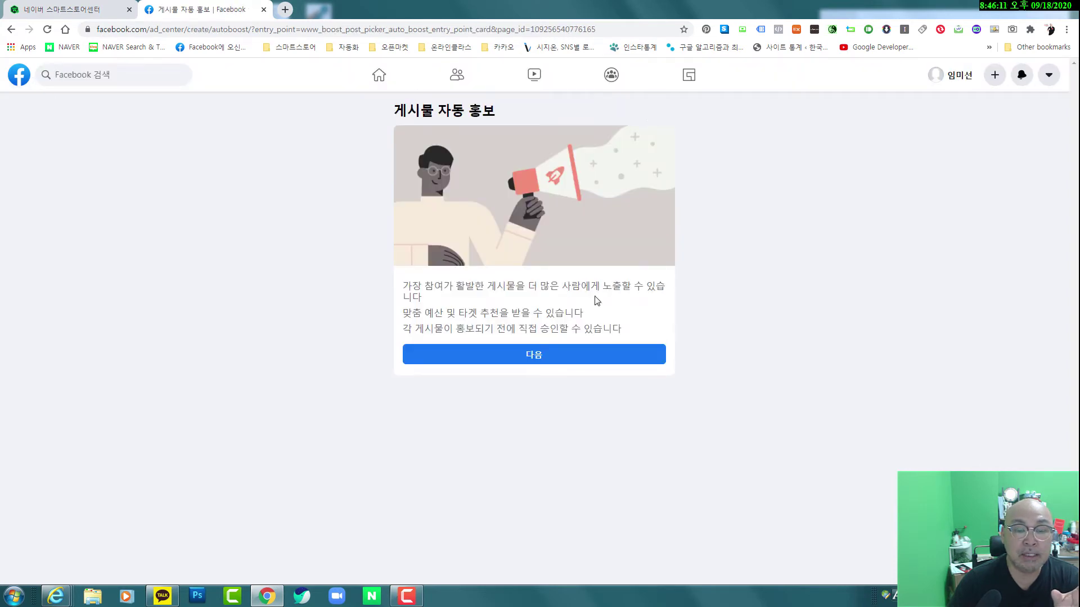
left_click(545, 362)
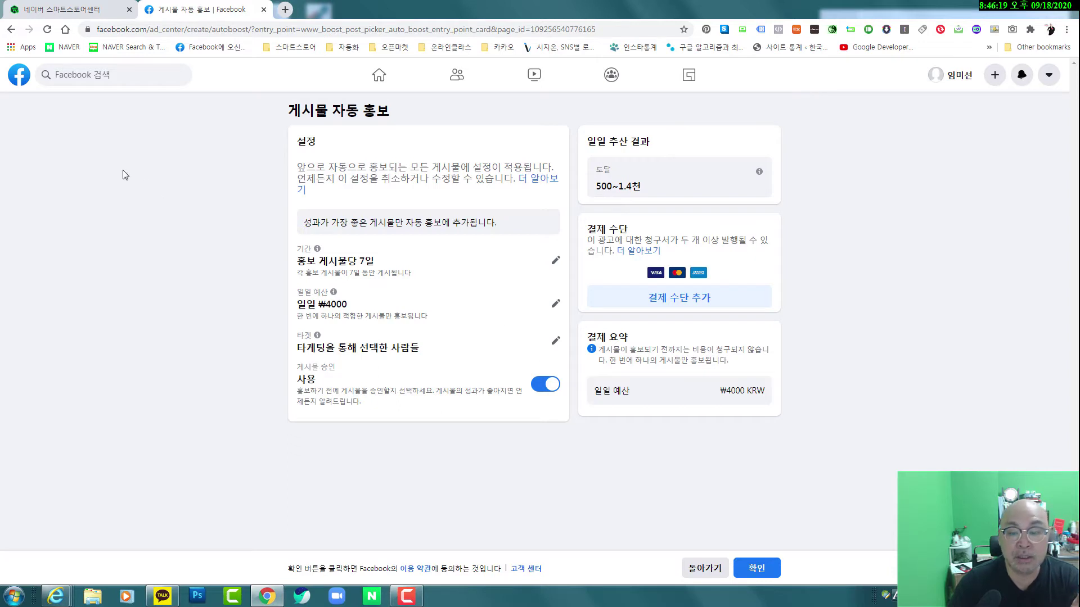
left_click(709, 577)
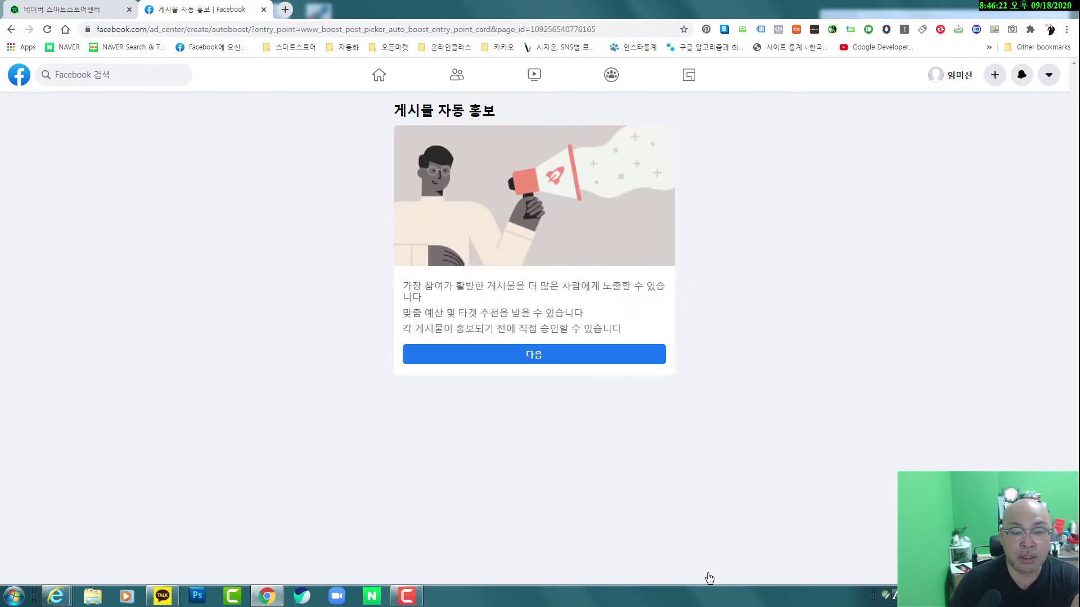
left_click(10, 30)
left_click(11, 29)
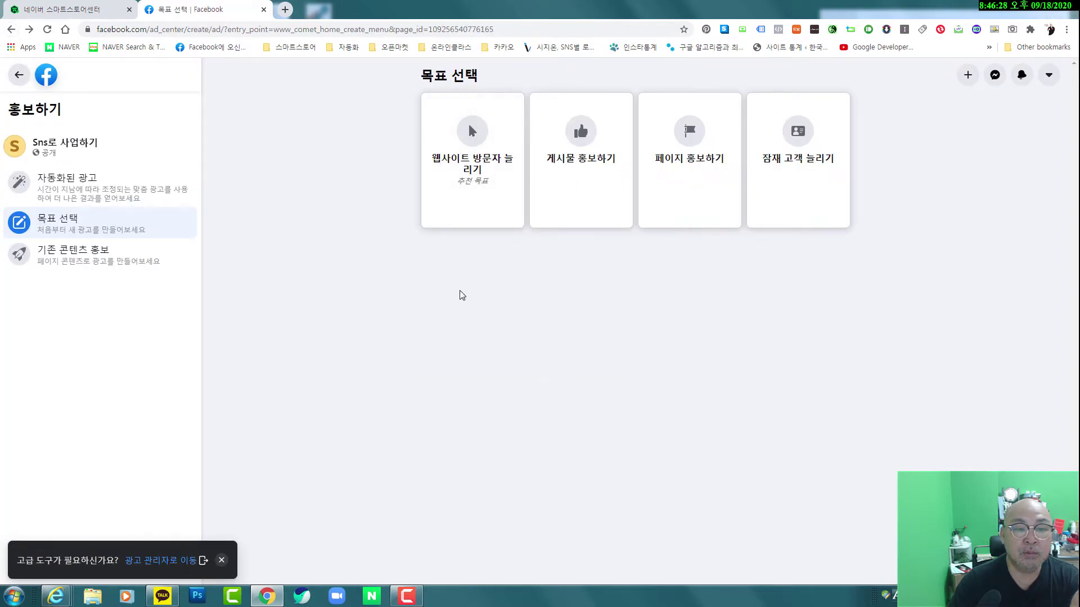
- Choose the 게시물 홍보하기 goal and start boosting the page's post published on September 18
left_click(581, 140)
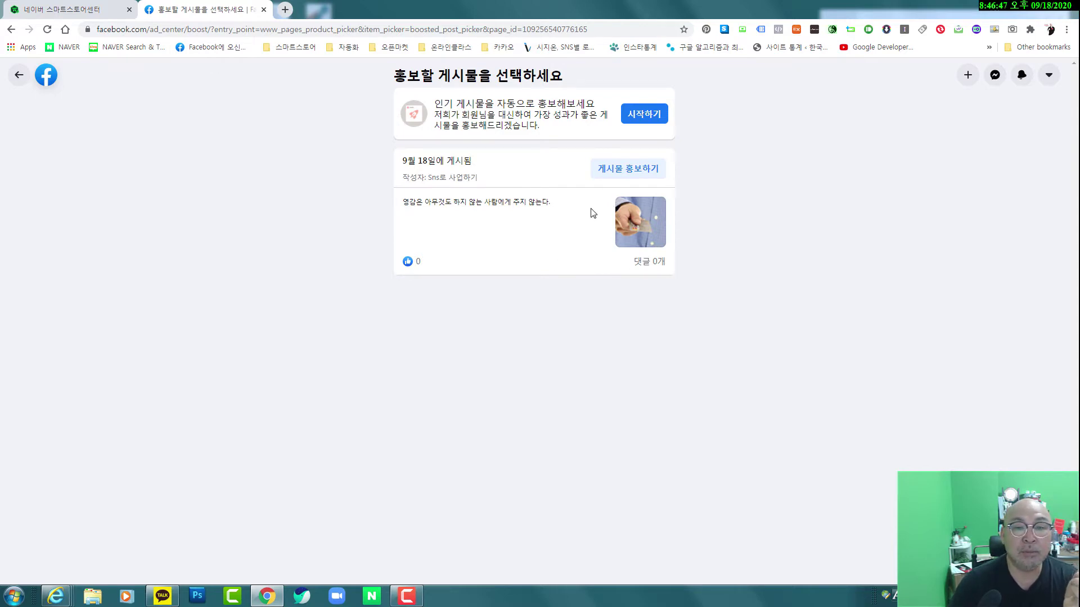
left_click(629, 176)
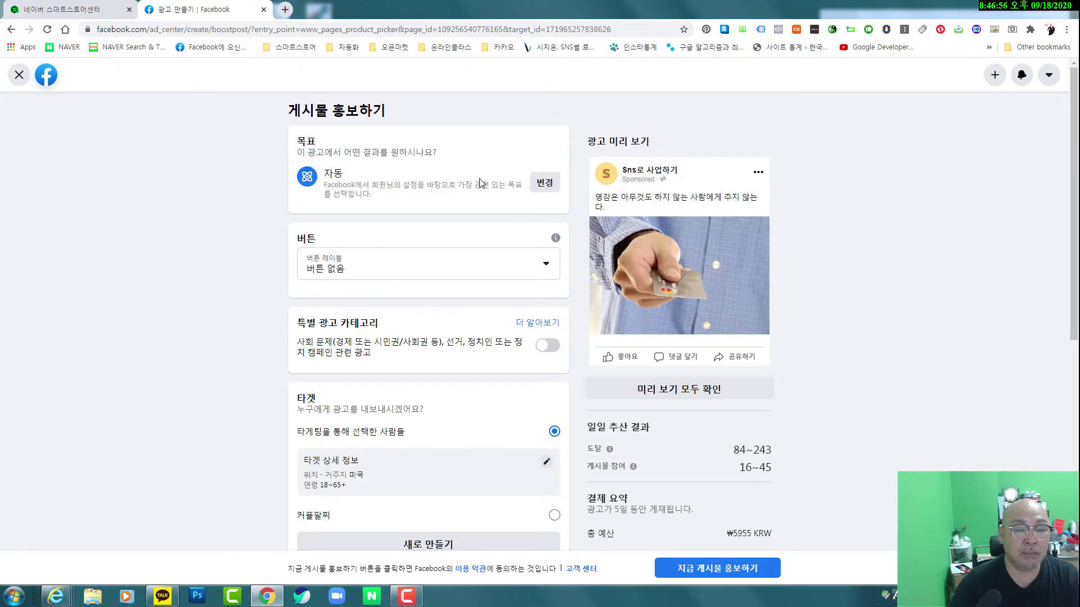
- Examine the boost form's goal options, button labels, audience, duration, total budget, placement and payment sections without changing them
left_click(543, 184)
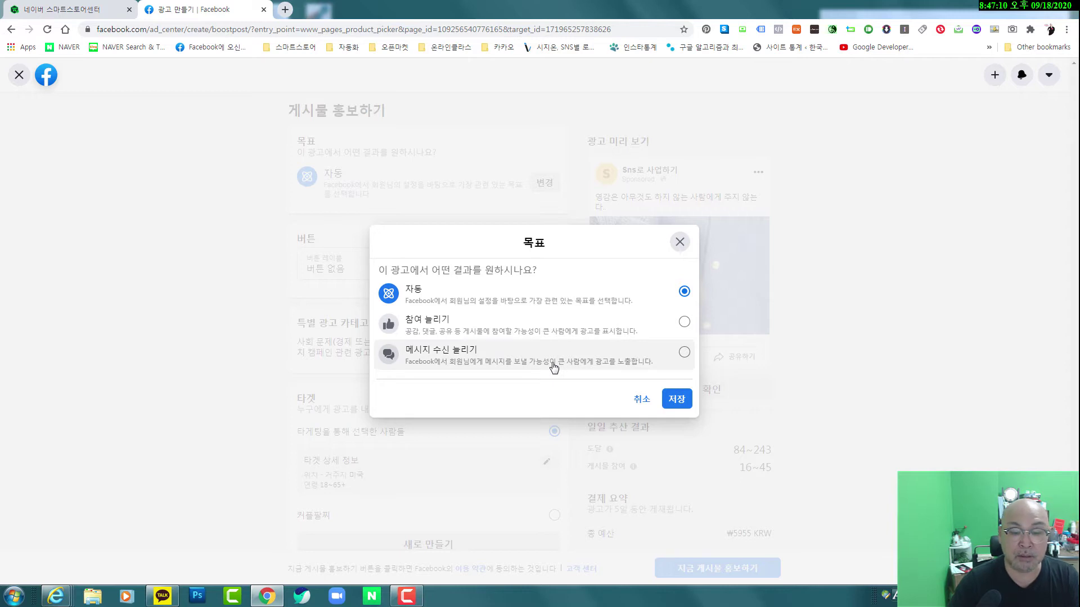
left_click(641, 399)
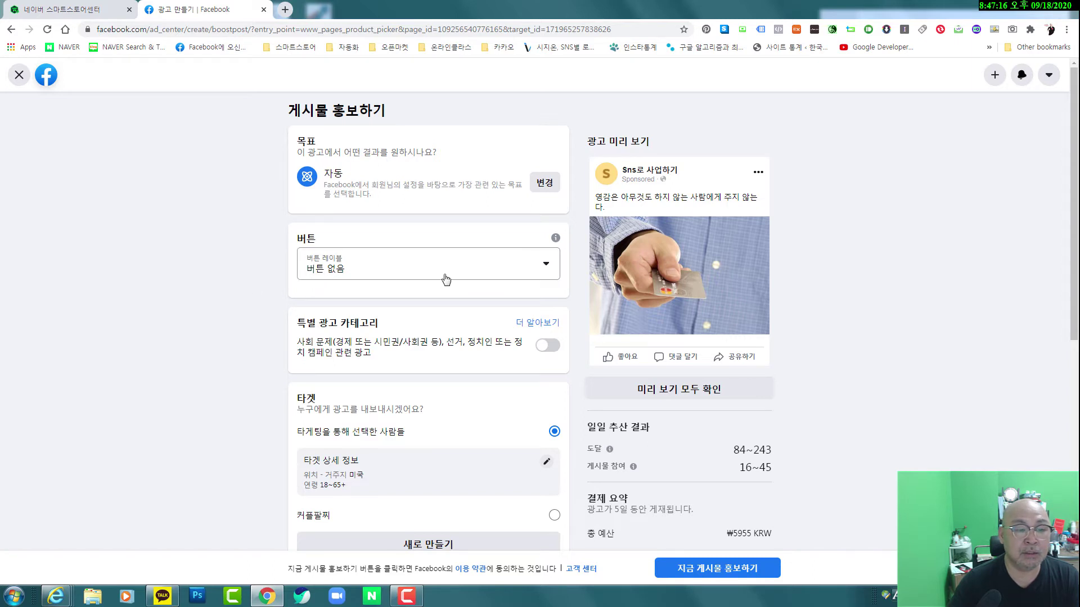
left_click(489, 276)
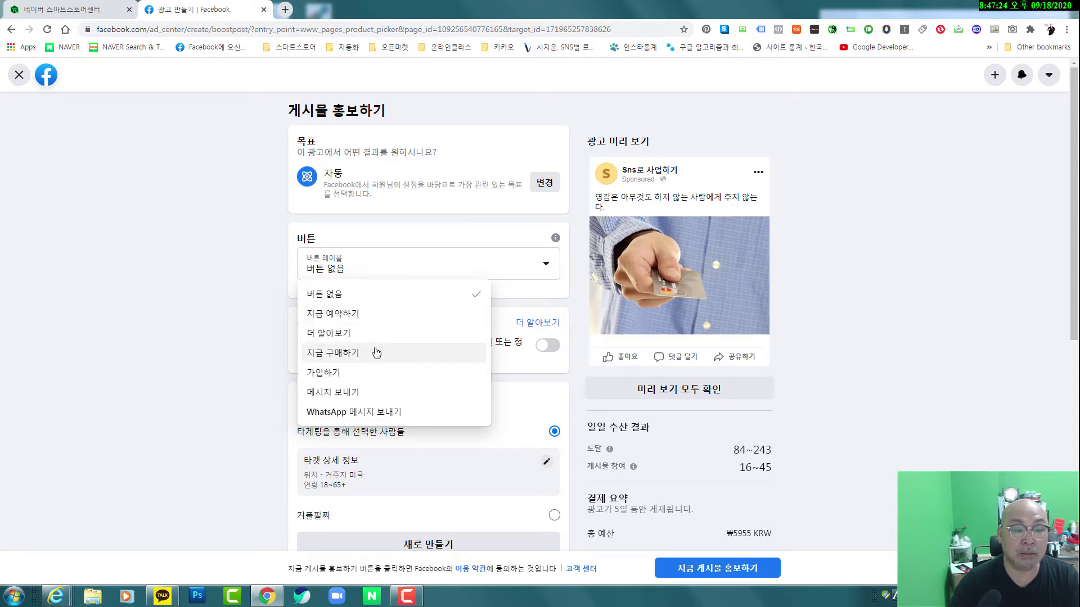
left_click(204, 323)
scroll(203, 323, "down", 1)
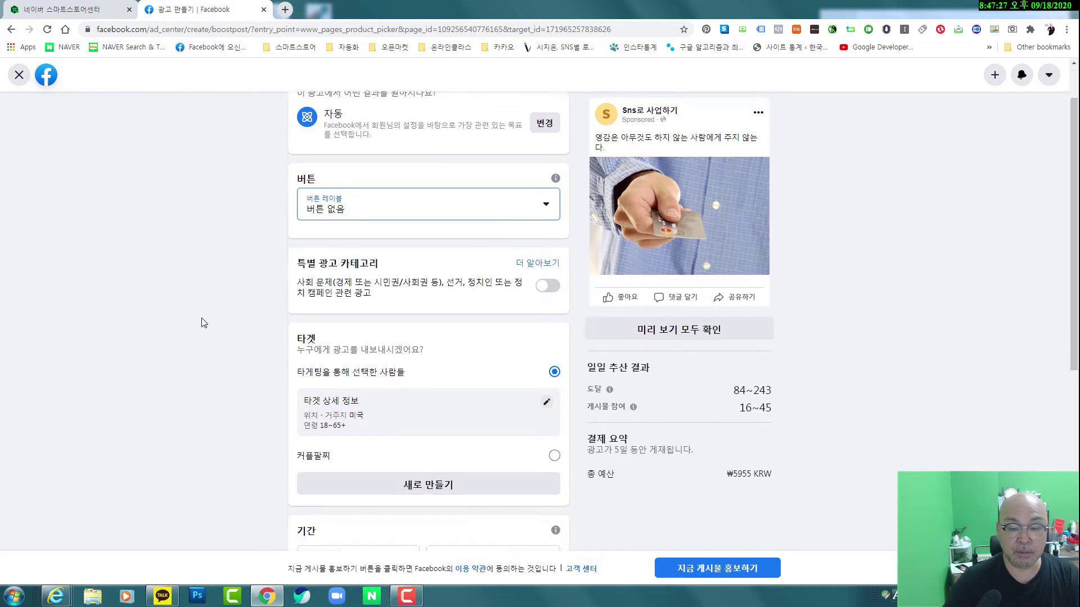
scroll(204, 323, "down", 7)
scroll(204, 323, "up", 7)
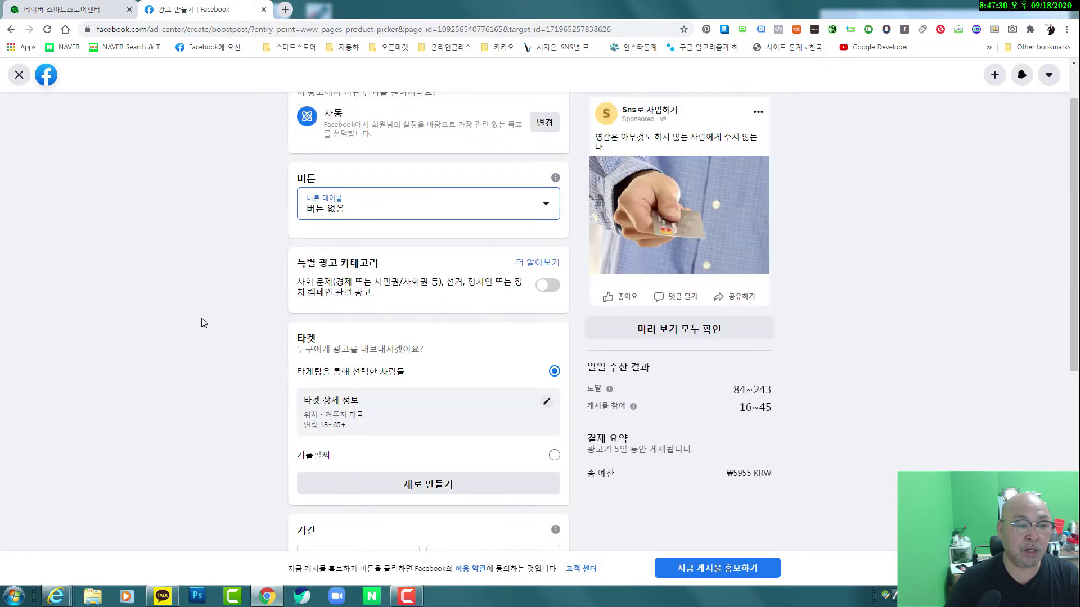
scroll(203, 322, "up", 1)
scroll(204, 323, "down", 8)
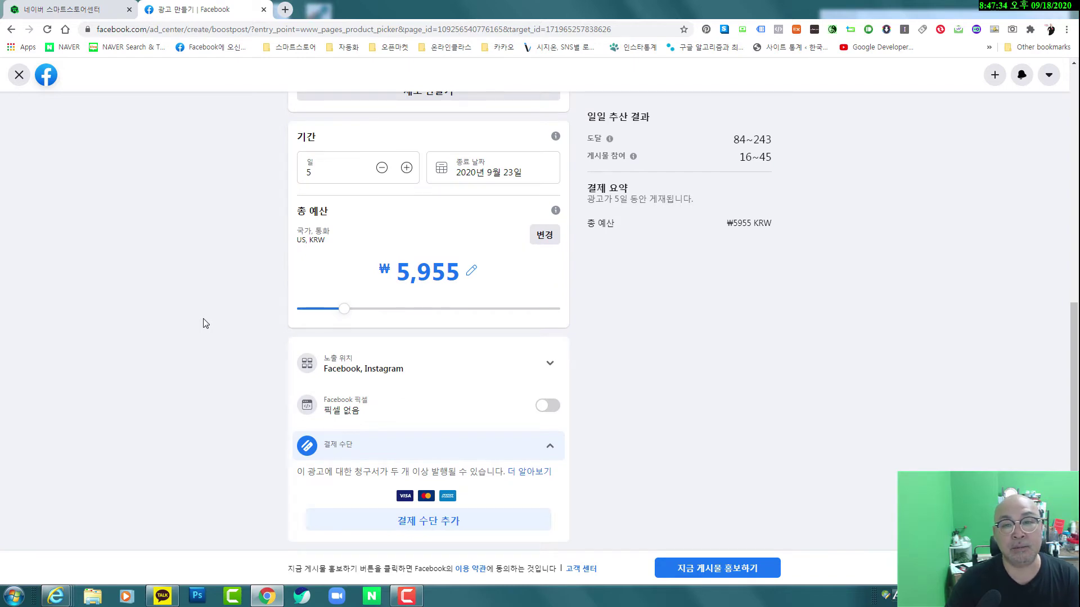
scroll(204, 323, "up", 6)
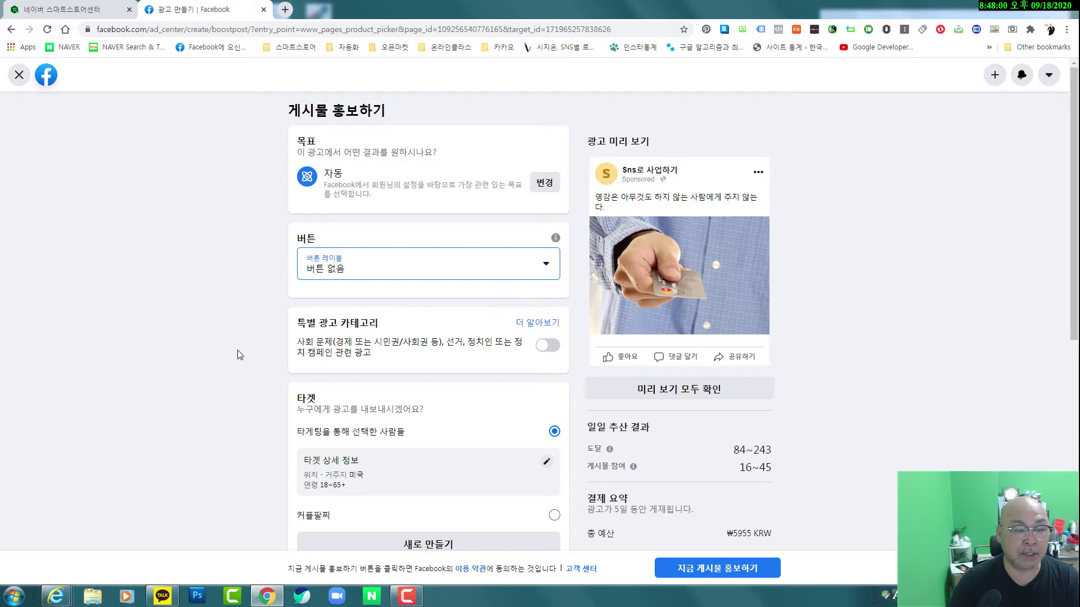
- Open the details of the 타게팅을 통해 선택한 사람들 audience for editing, try the 남성 and 여성 options, and set the gender to 전체
scroll(236, 354, "down", 1)
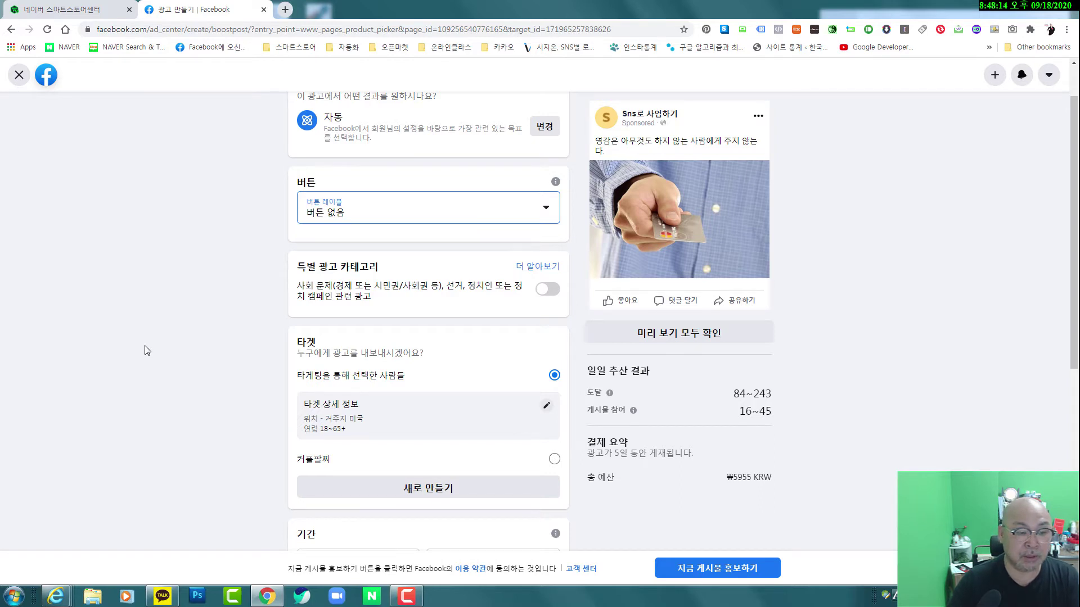
scroll(144, 350, "down", 2)
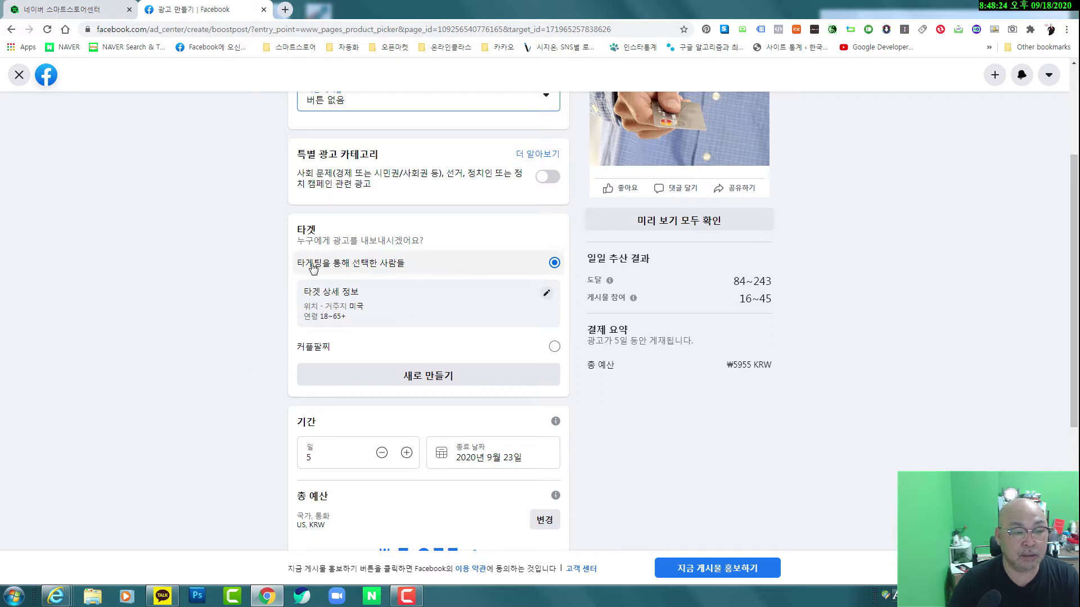
left_click(401, 272)
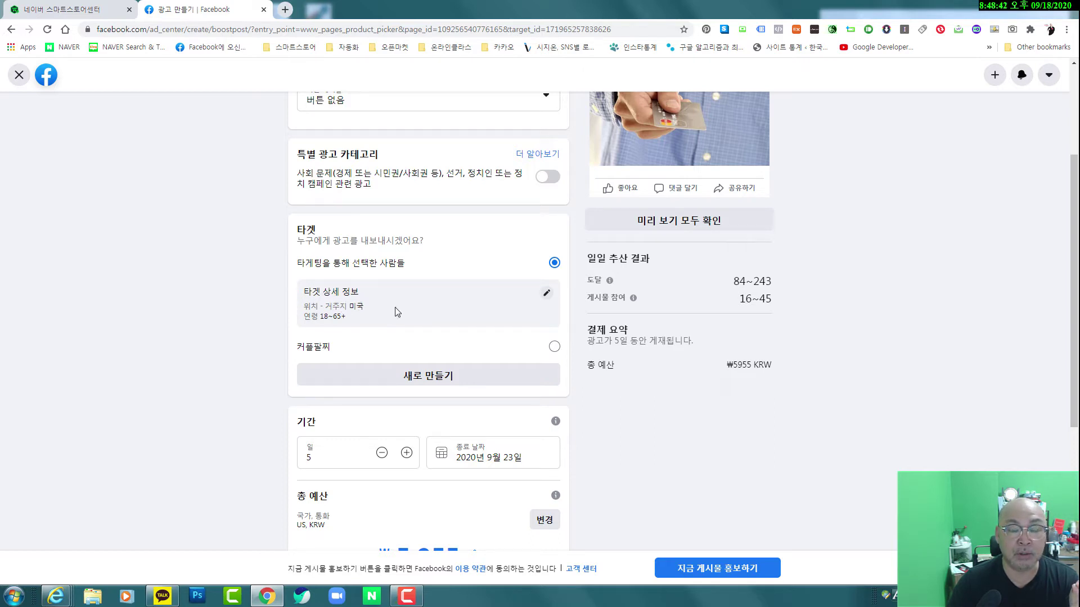
left_click(546, 293)
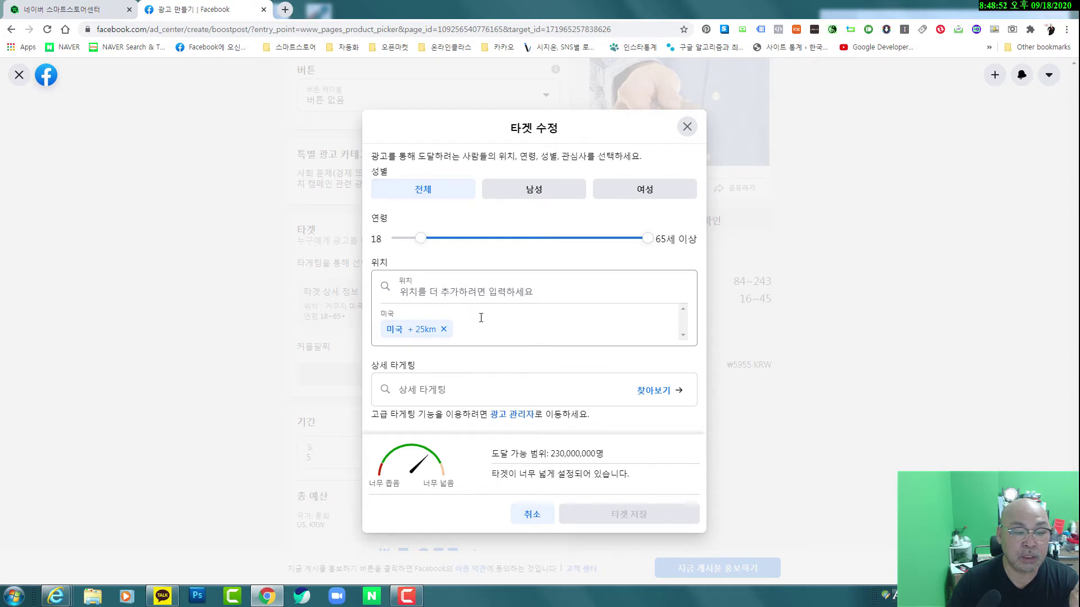
scroll(472, 394, "down", 1)
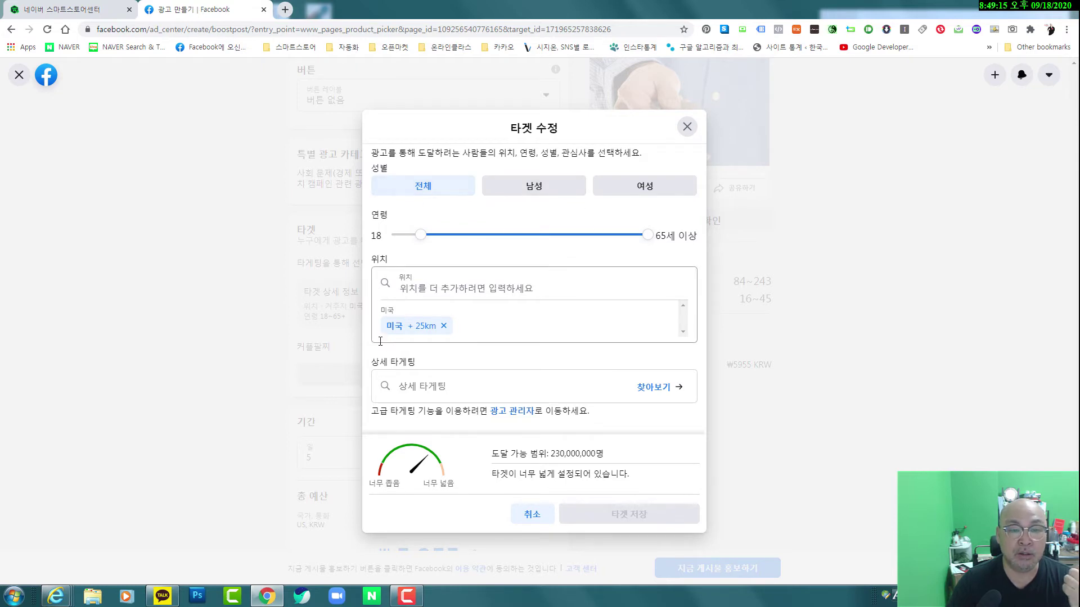
left_click(546, 194)
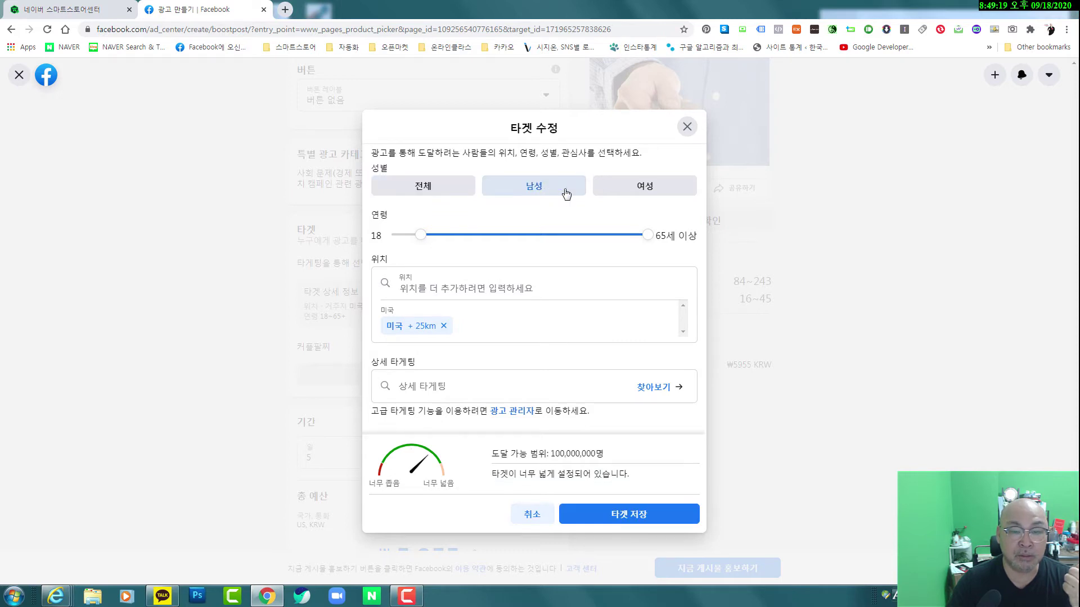
left_click(646, 187)
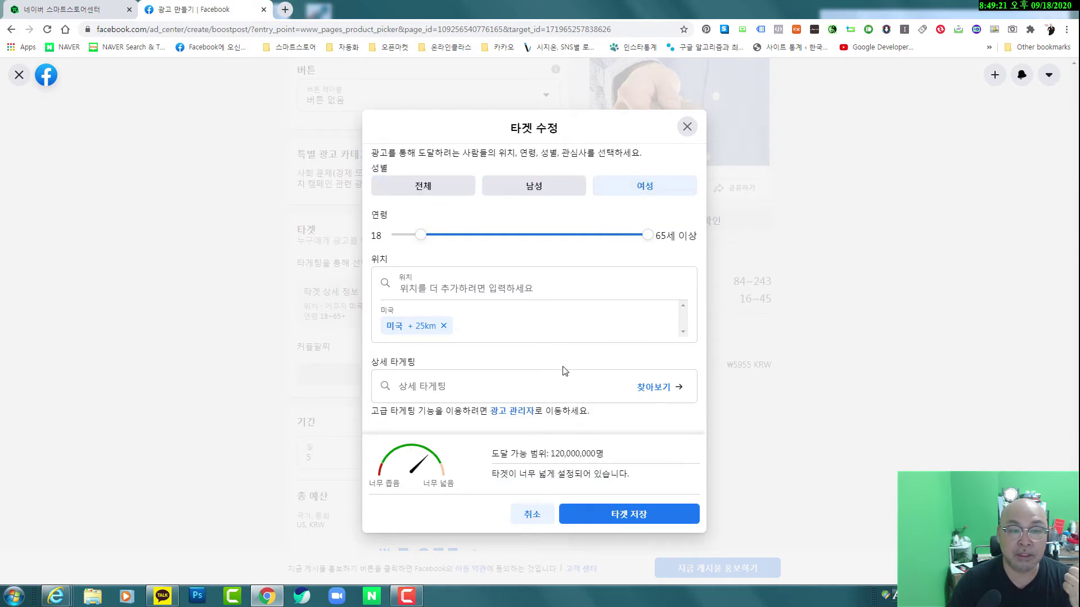
left_click(445, 194)
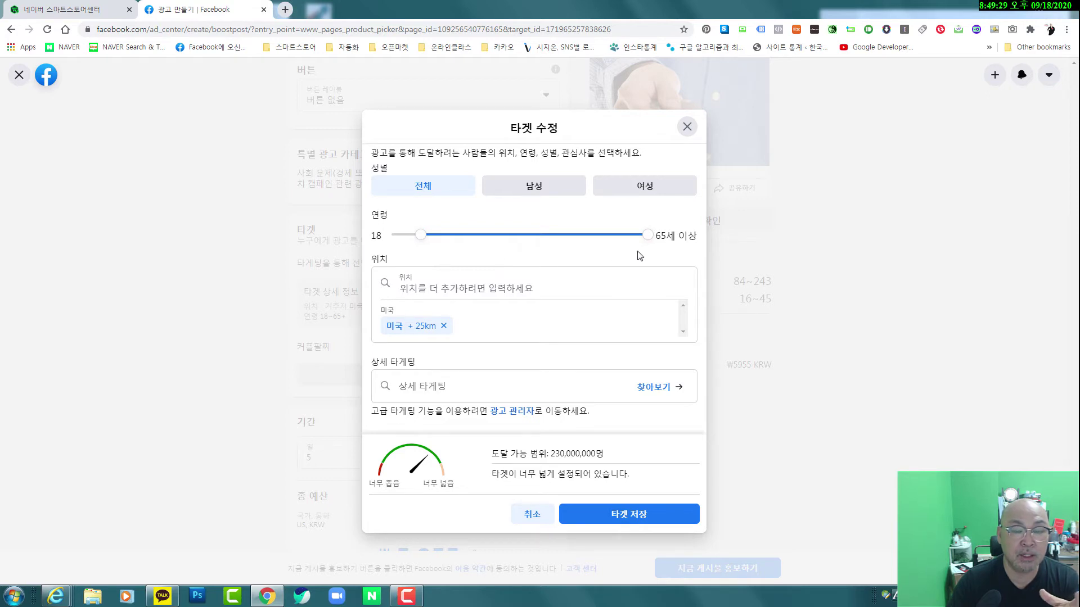
- Limit the target audience's age range to 30 through 40
left_click_drag(425, 239, 478, 243)
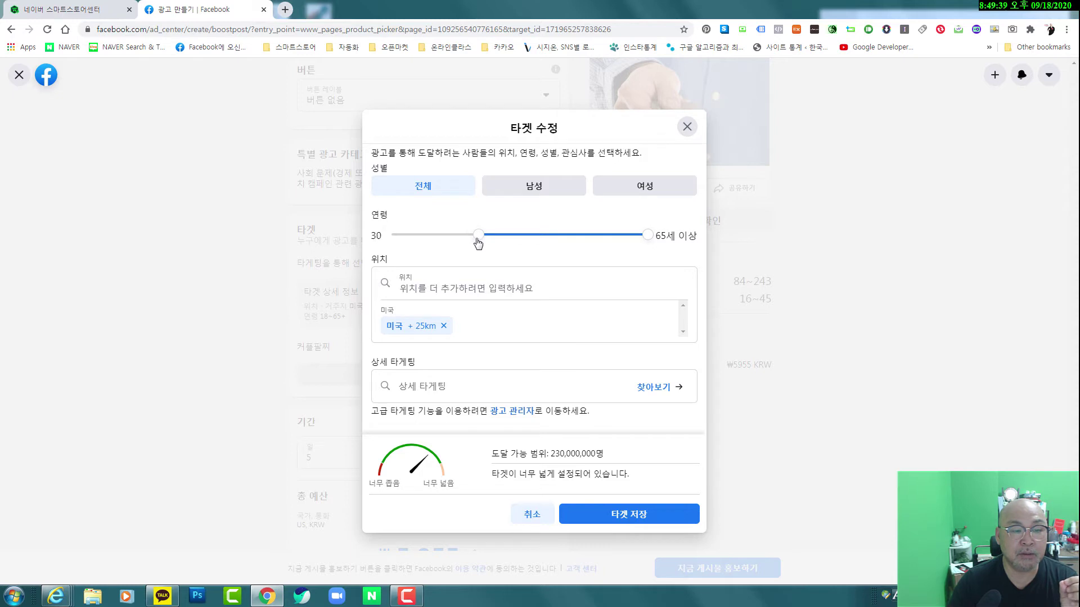
left_click_drag(648, 241, 538, 242)
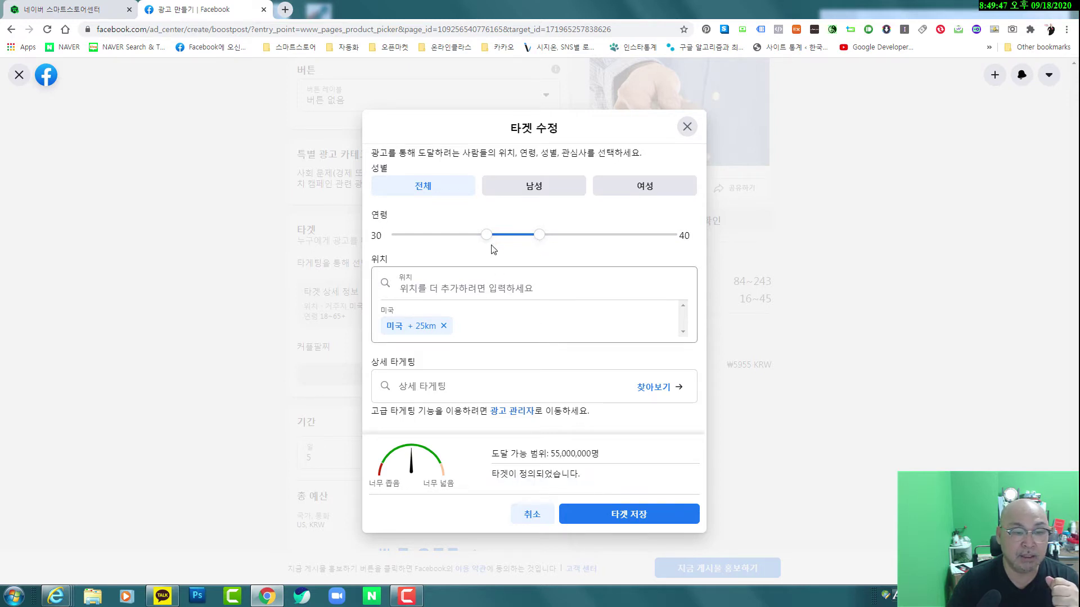
mouse_move(486, 236)
left_mouse_down()
mouse_move(434, 241)
mouse_move(487, 242)
left_mouse_up()
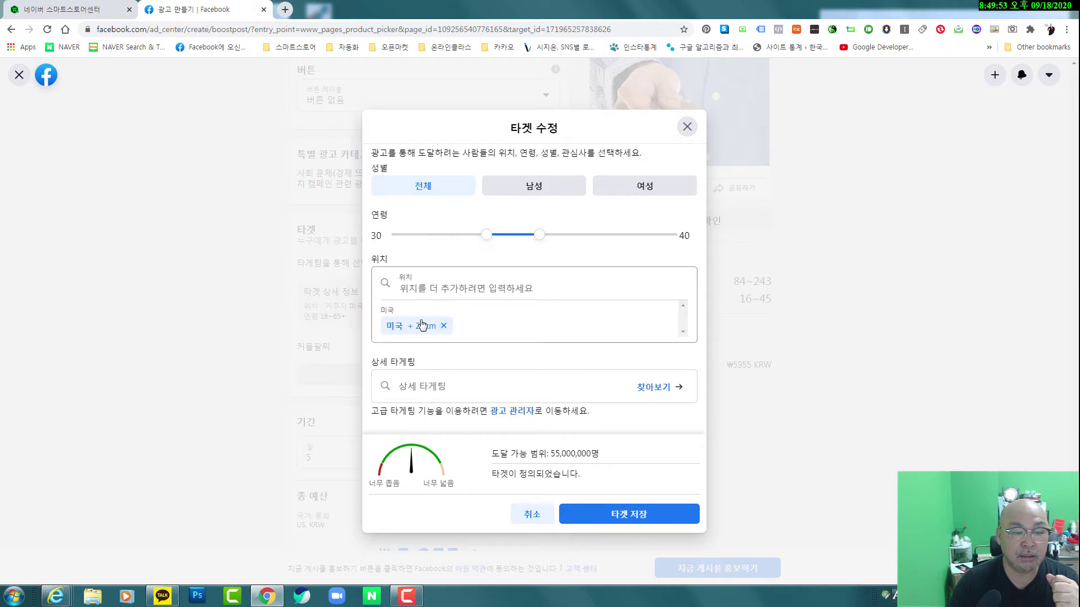
- Replace the 미국 target location with 대한민국, and narrow it to Gangnam District, Seoul
left_click(444, 326)
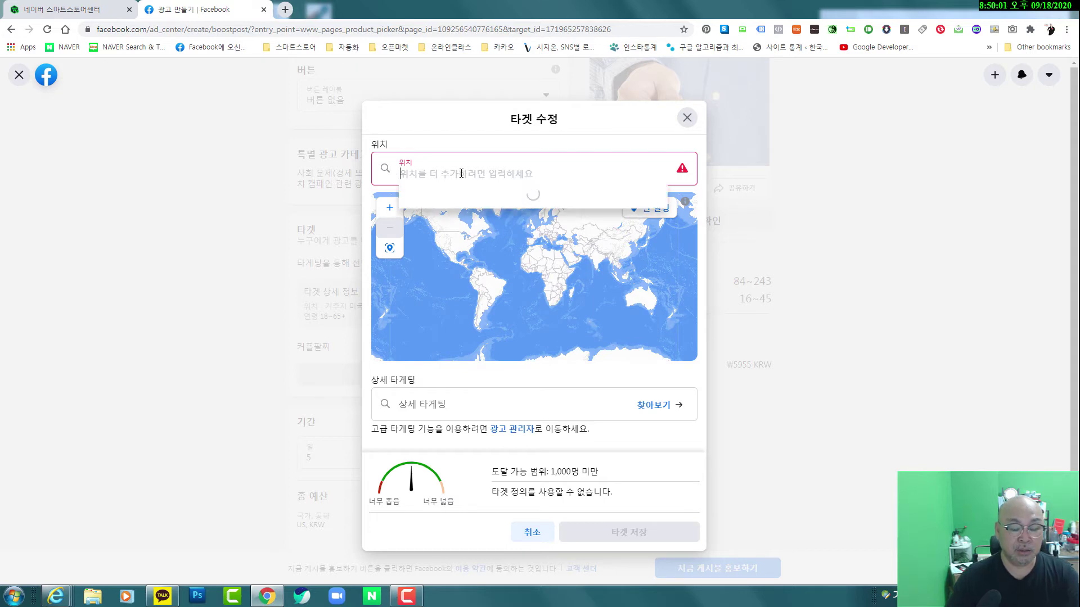
type("태한")
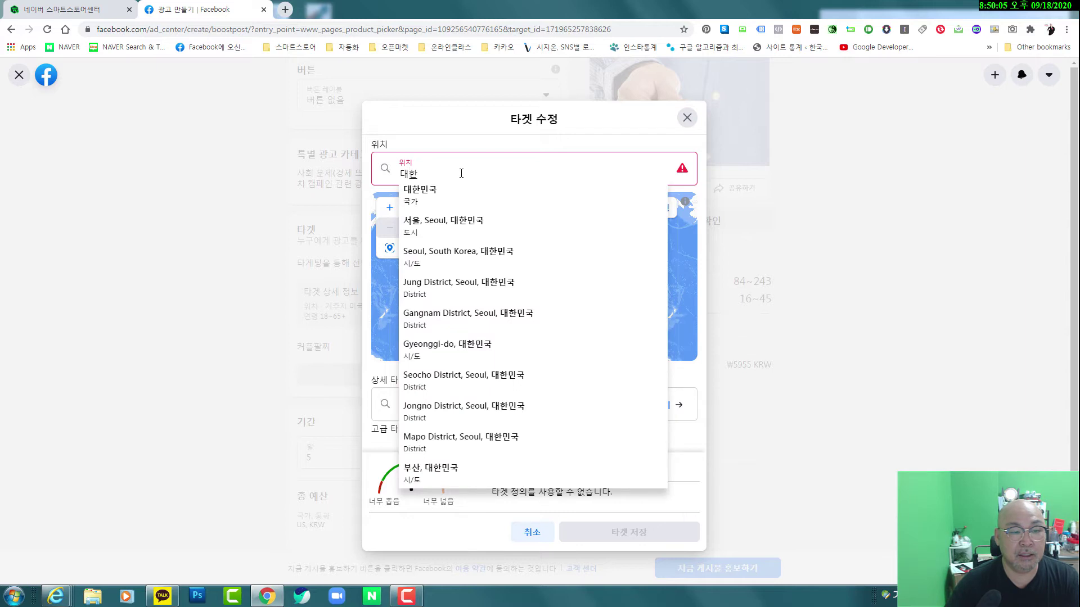
left_click(441, 193)
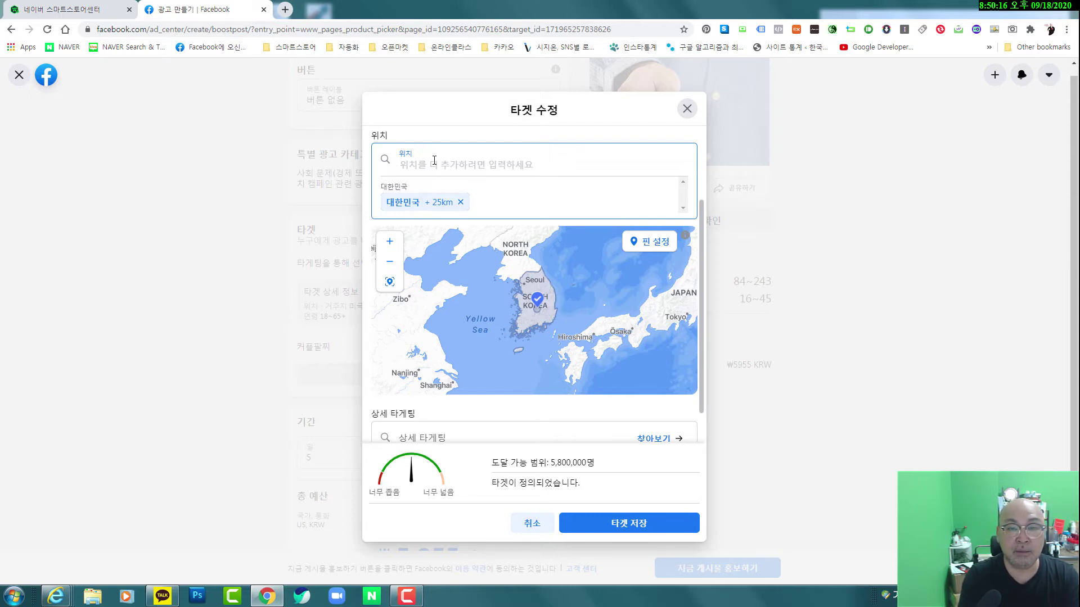
type("서울")
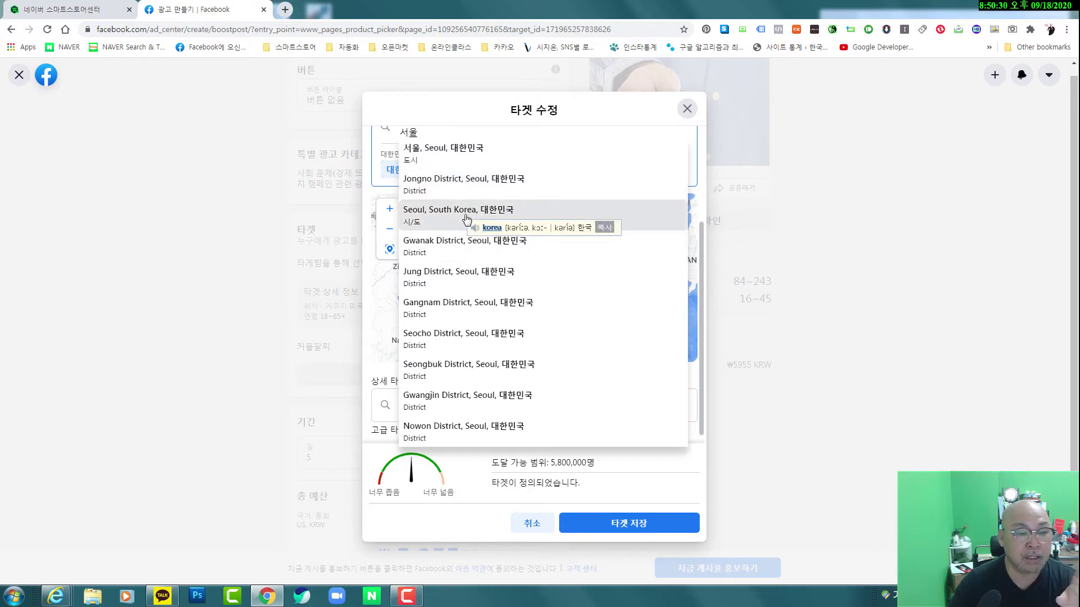
left_click(440, 307)
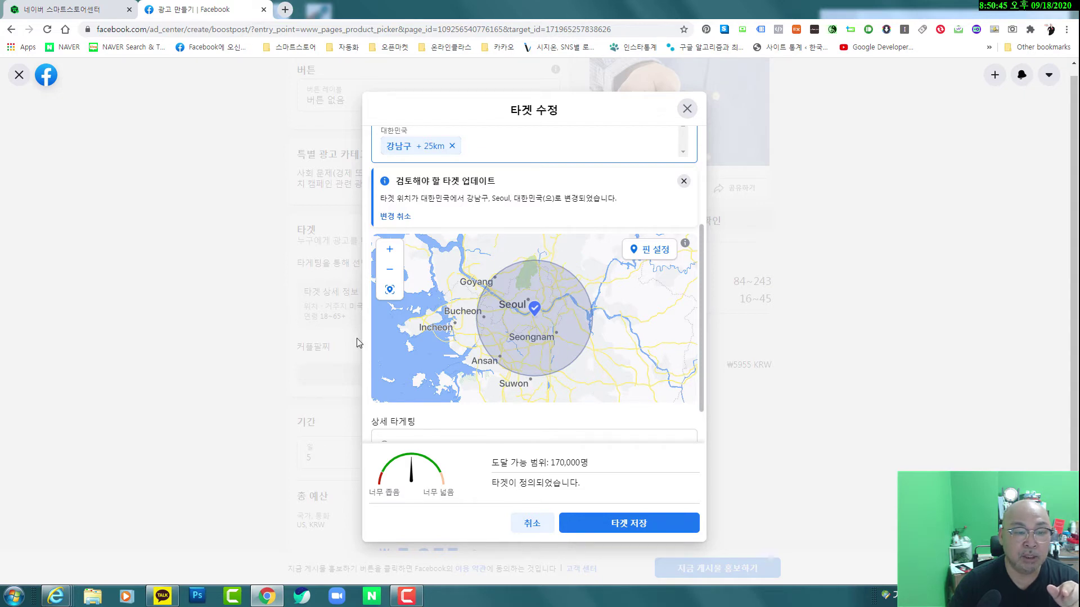
- Examine the map around the 강남구 target area and its surroundings at different zoom levels
scroll(438, 303, "up", 2)
scroll(459, 304, "down", 1)
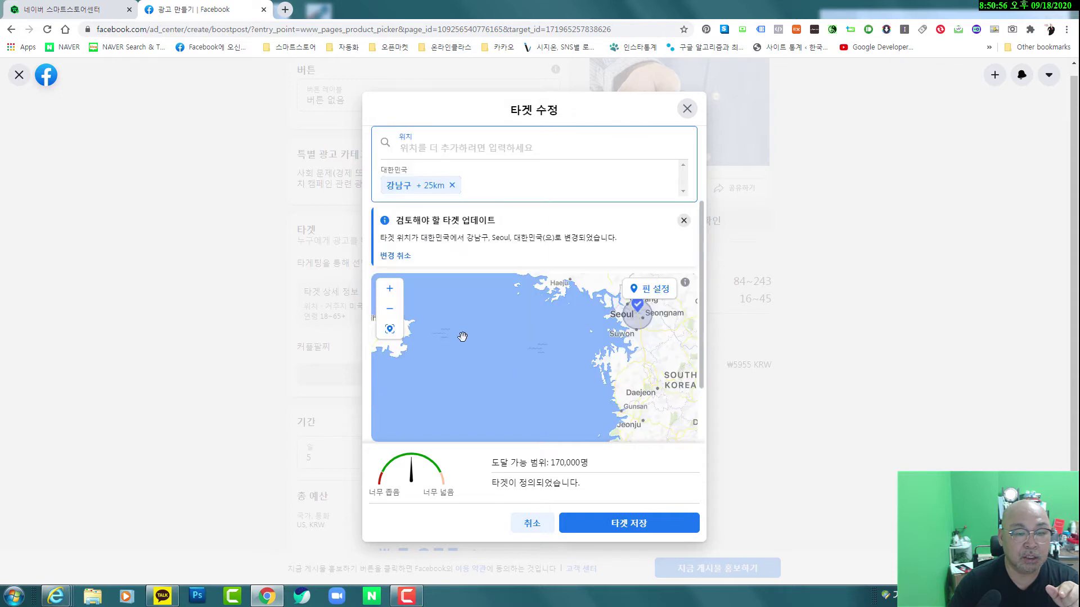
scroll(589, 350, "up", 3)
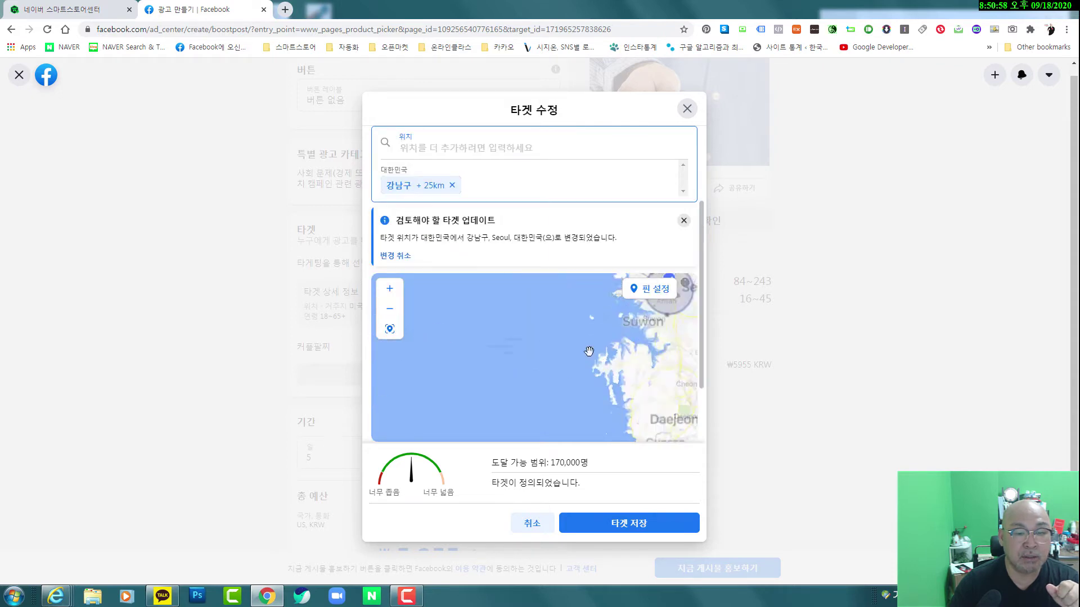
scroll(613, 366, "down", 3)
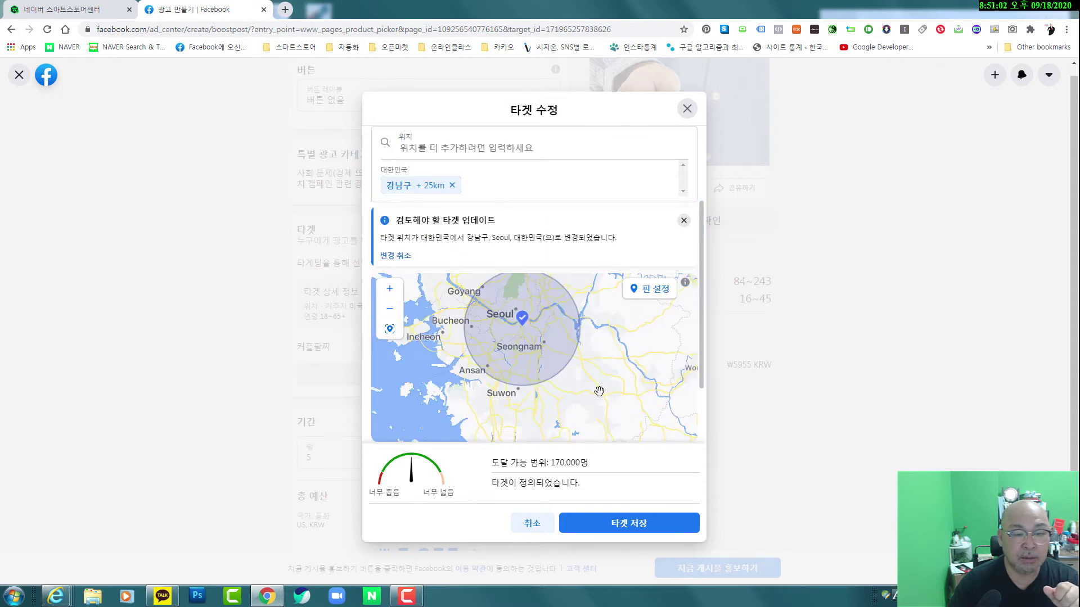
scroll(562, 373, "up", 3)
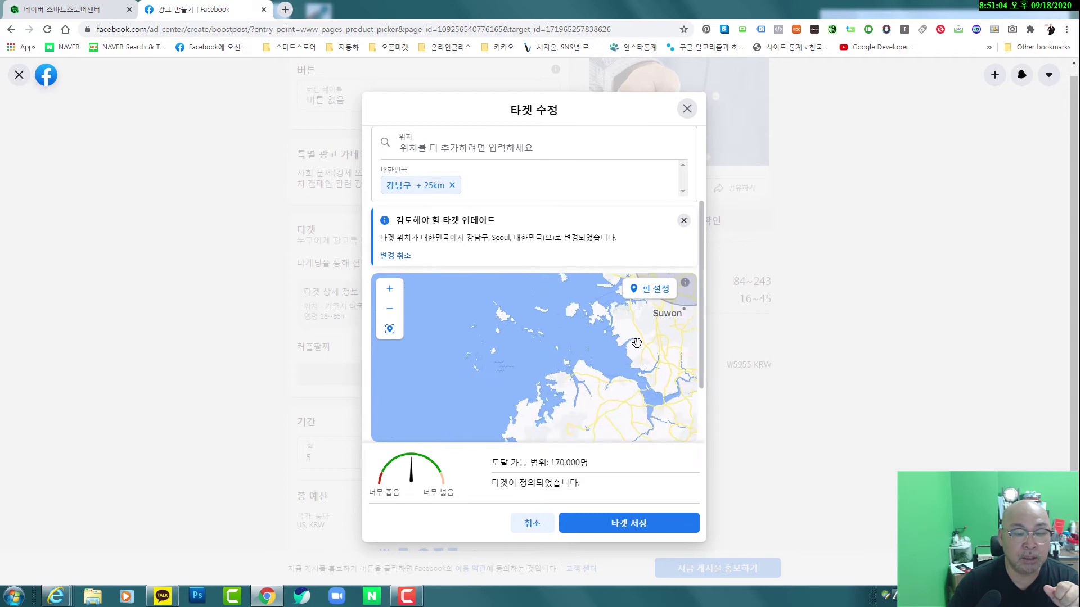
scroll(585, 356, "down", 3)
left_click_drag(585, 357, 577, 366)
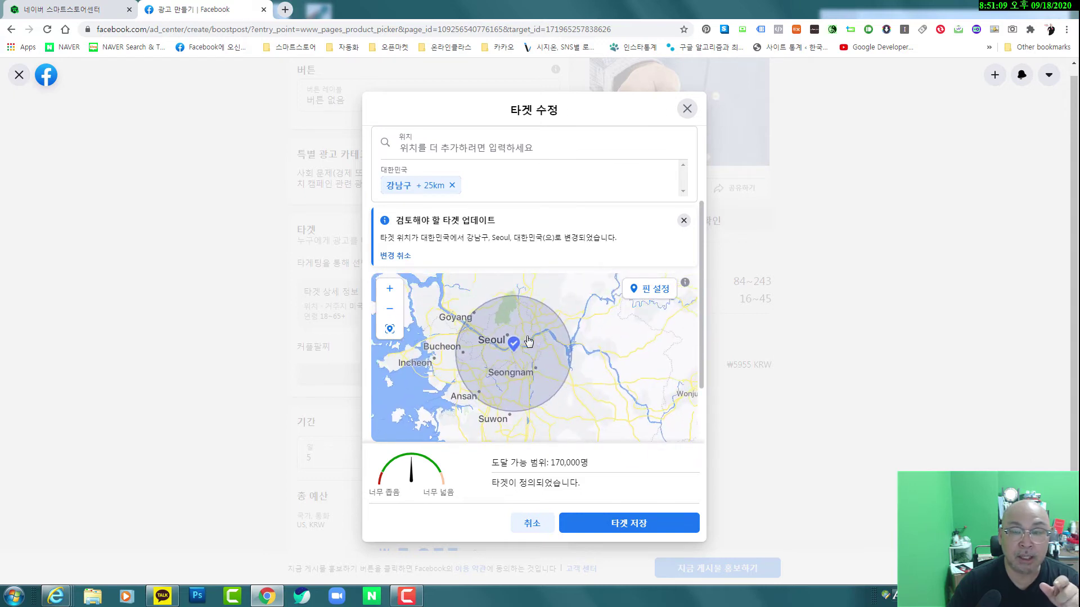
- Drop an additional location pin on the map at Samjeon-dong in Seoul
left_click(393, 291)
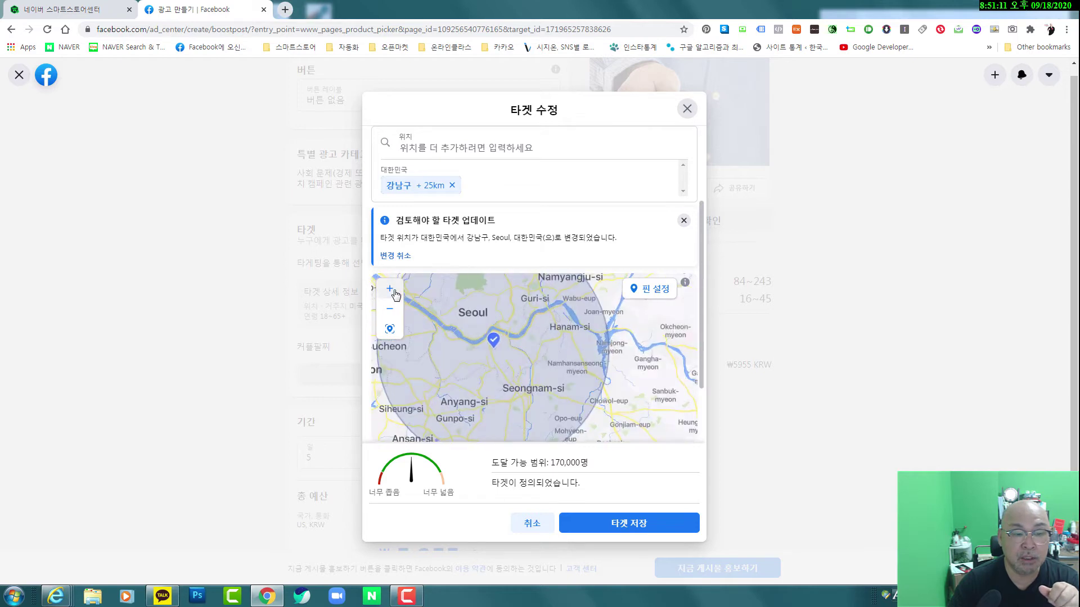
left_click(390, 289)
left_click(390, 289)
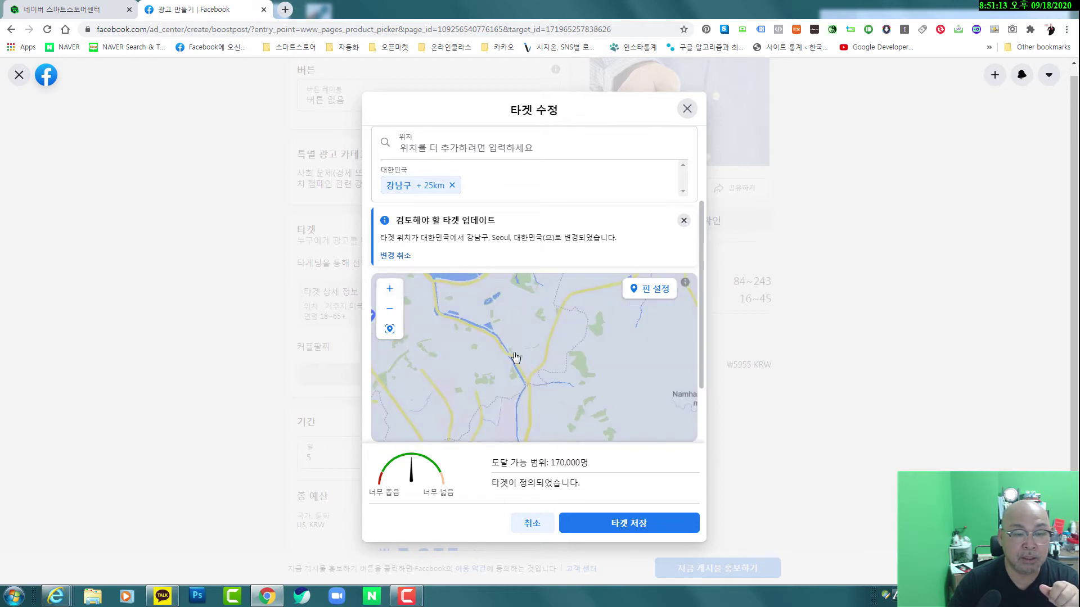
left_click_drag(511, 356, 533, 387)
left_click(391, 290)
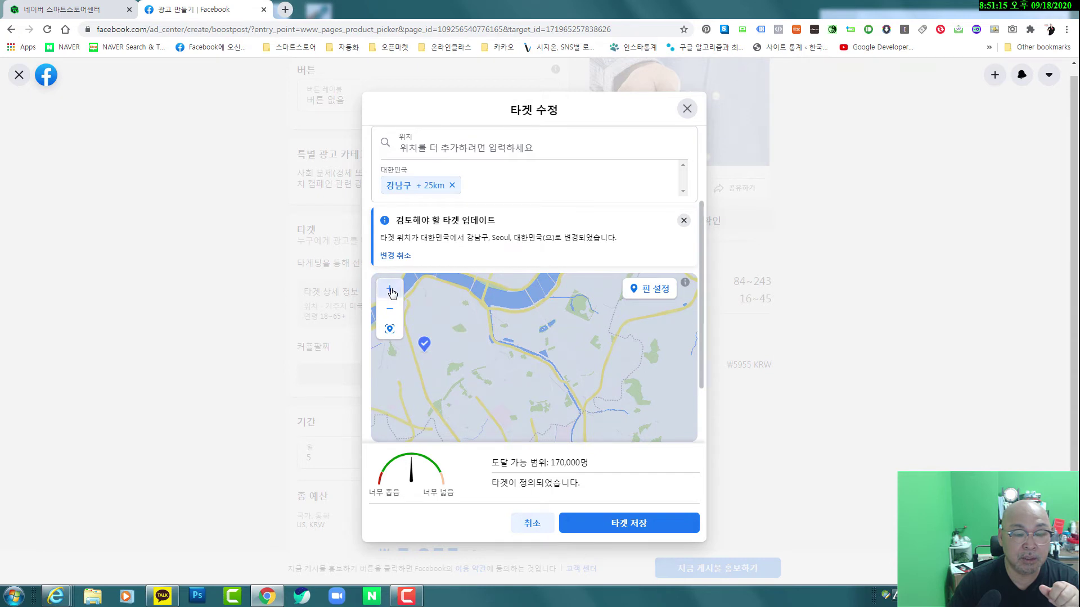
left_click_drag(400, 291, 449, 330)
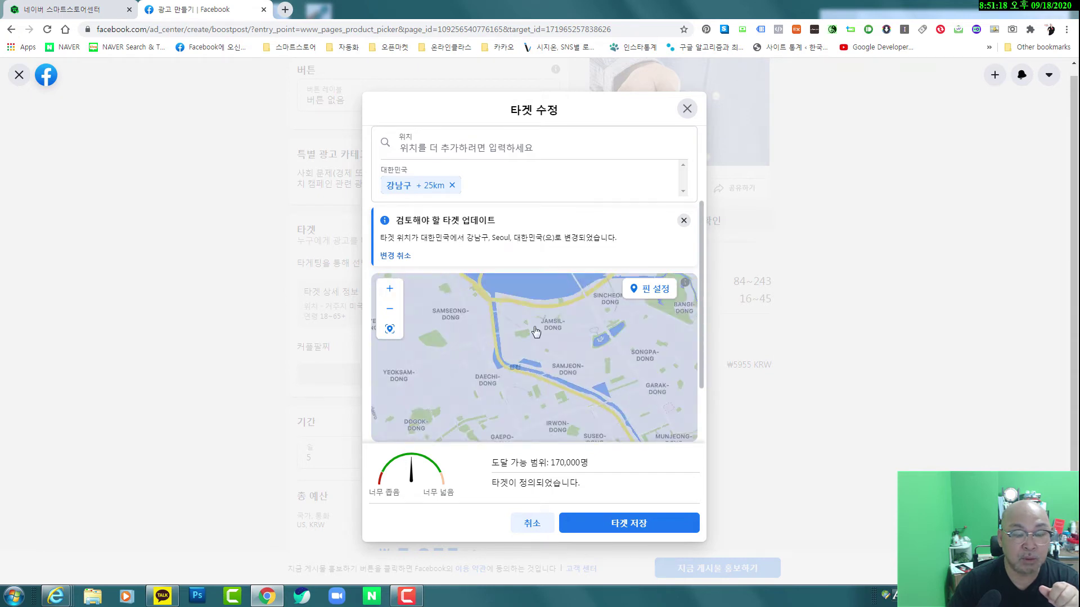
left_click_drag(501, 368, 468, 358)
left_click_drag(564, 409, 494, 372)
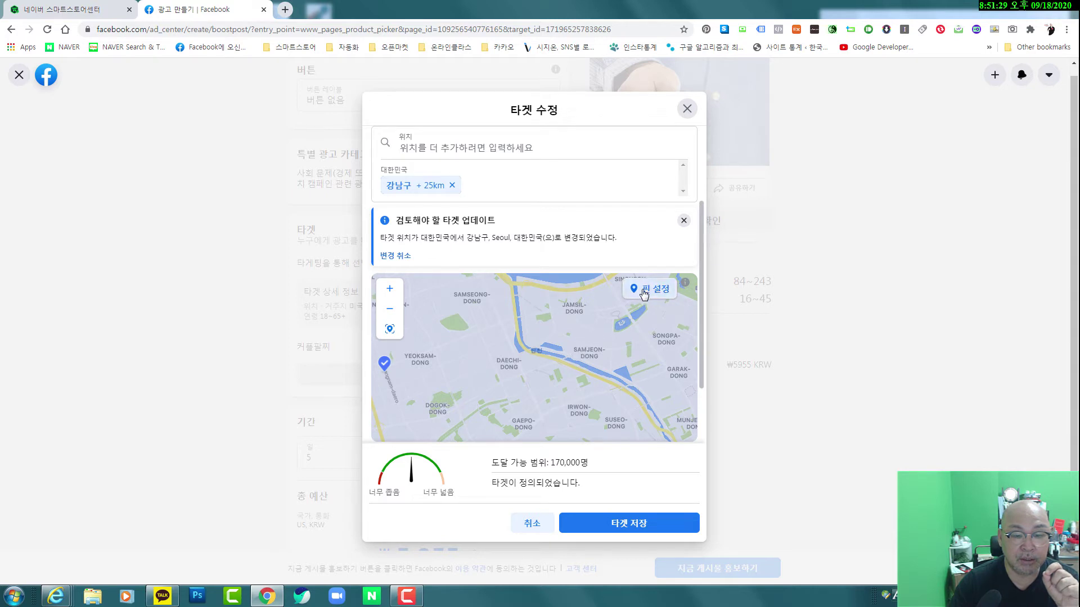
left_click(575, 346)
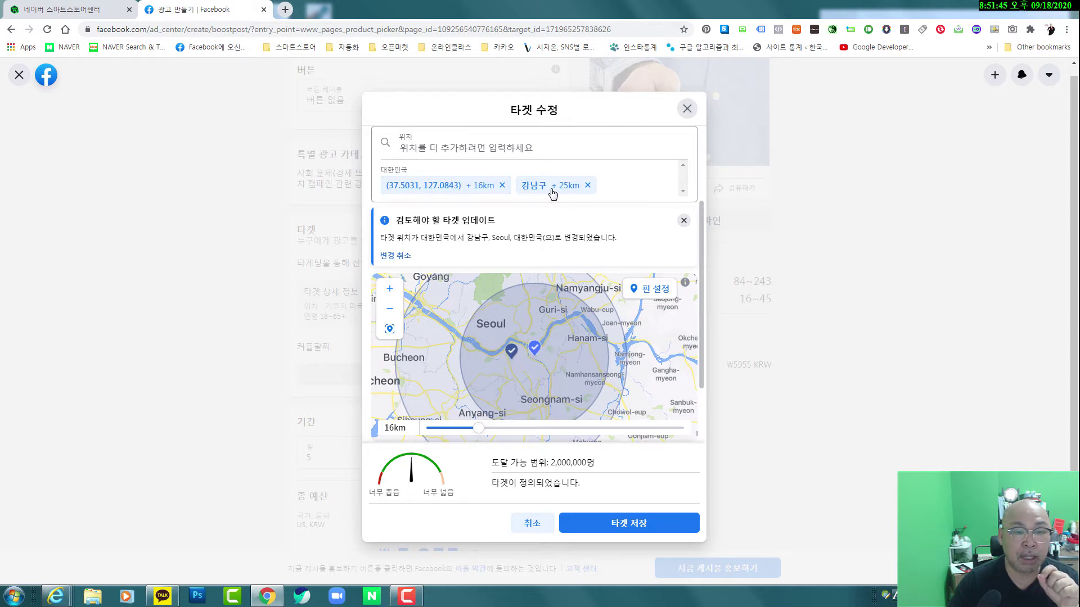
- Remove both 강남구 and the Samjeon-dong pin from the audience's target locations
left_click(587, 185)
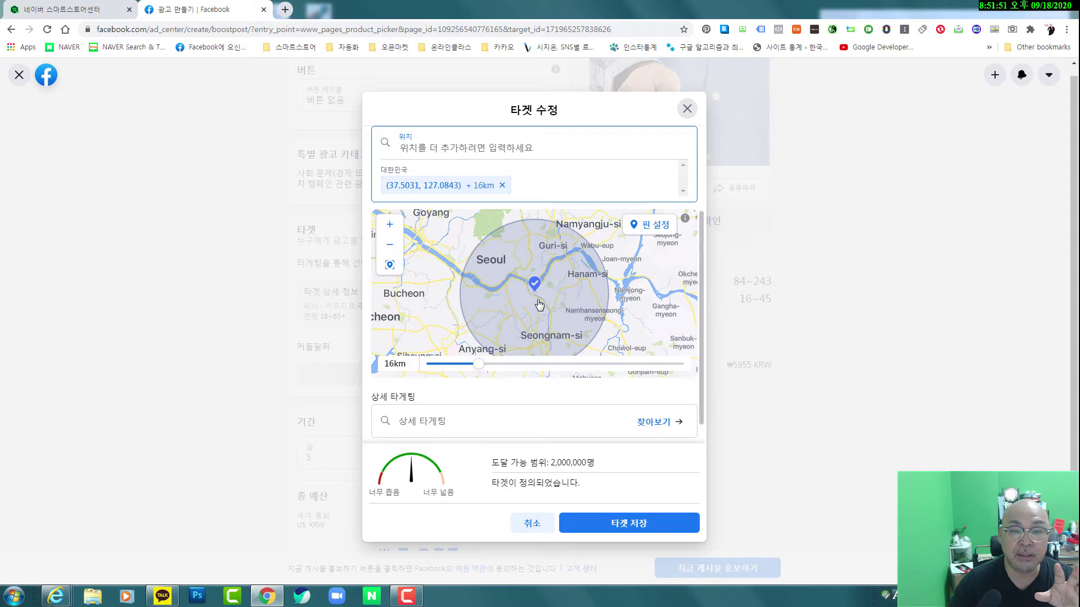
scroll(506, 188, "up", 2)
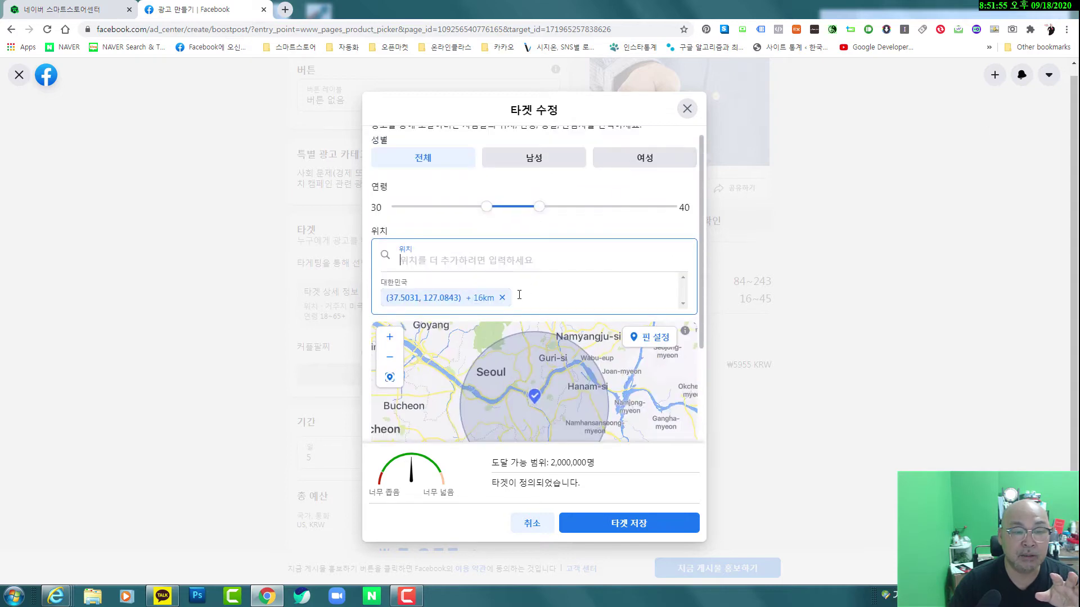
left_click(503, 298)
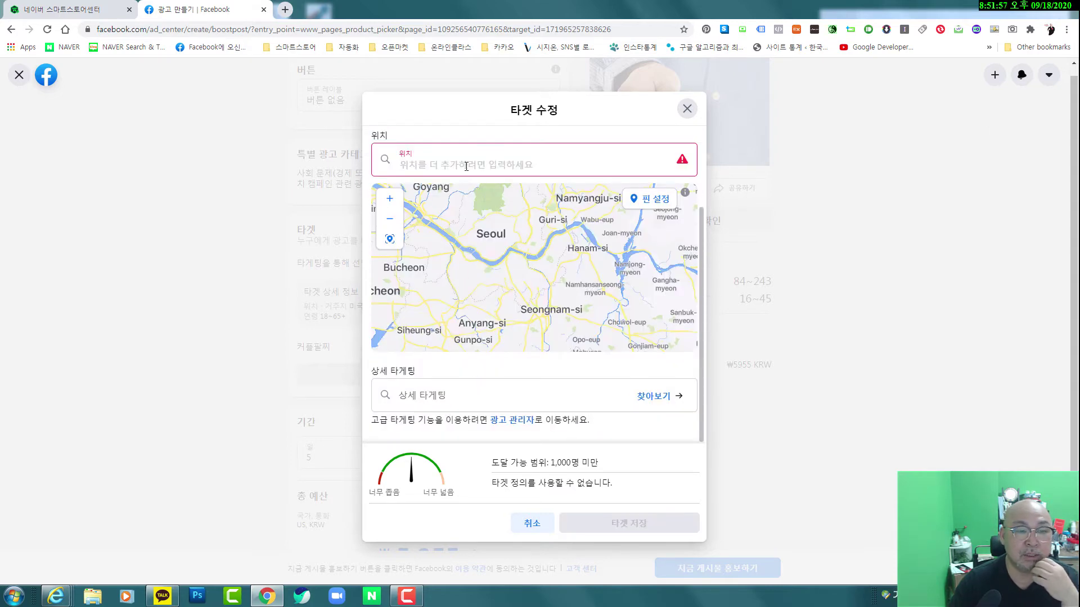
scroll(486, 187, "up", 2)
scroll(486, 188, "up", 1)
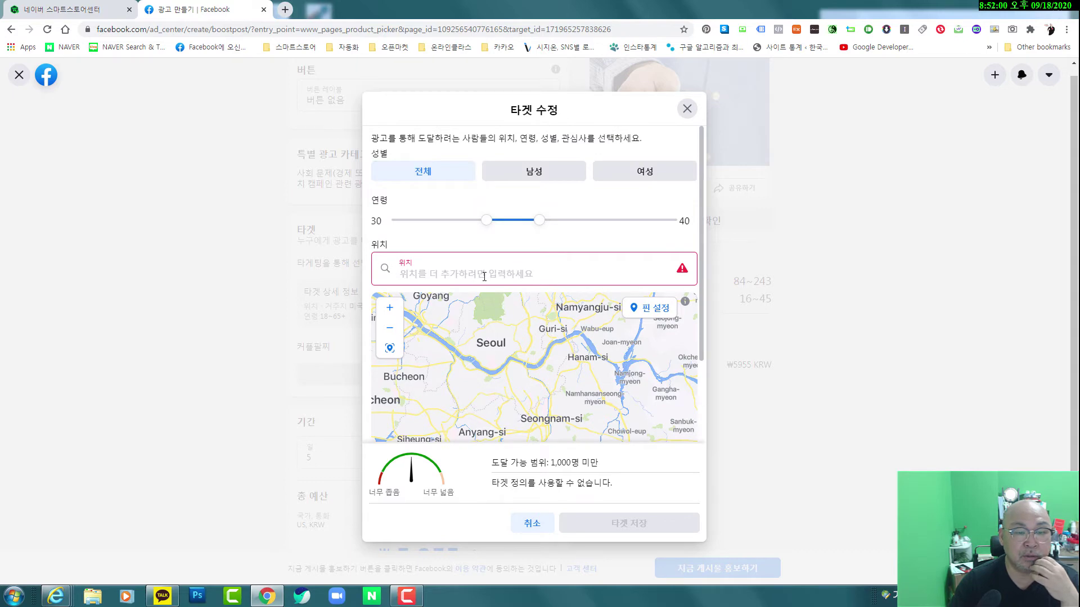
- Look up 대한민국 locations, add 서울, Seoul, 대한민국 as the target location, and set its radius to 17 km
type("대한")
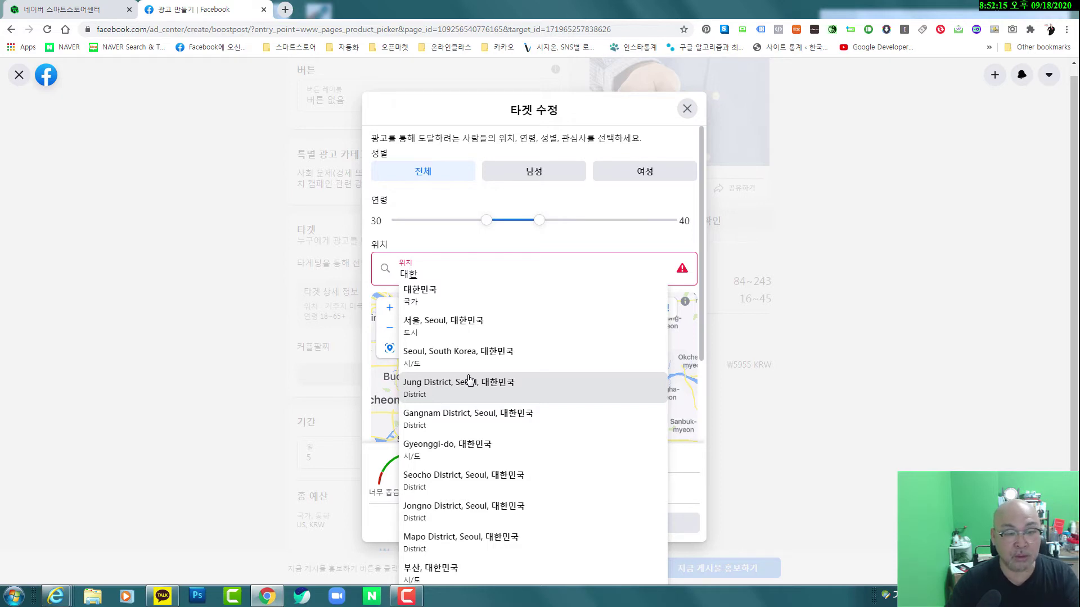
left_click(426, 293)
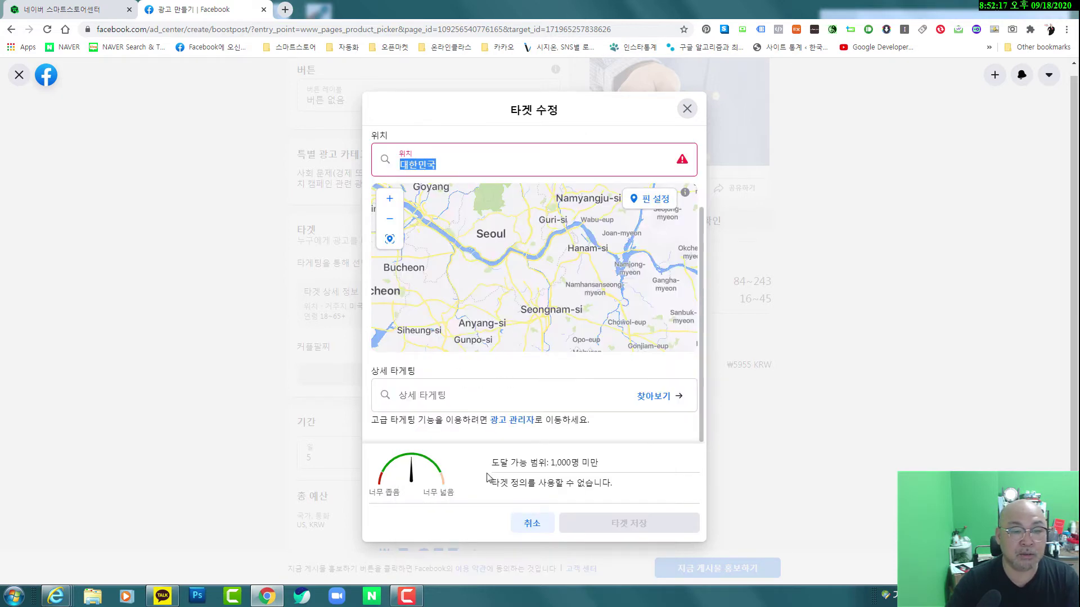
left_click(391, 221)
left_click(391, 222)
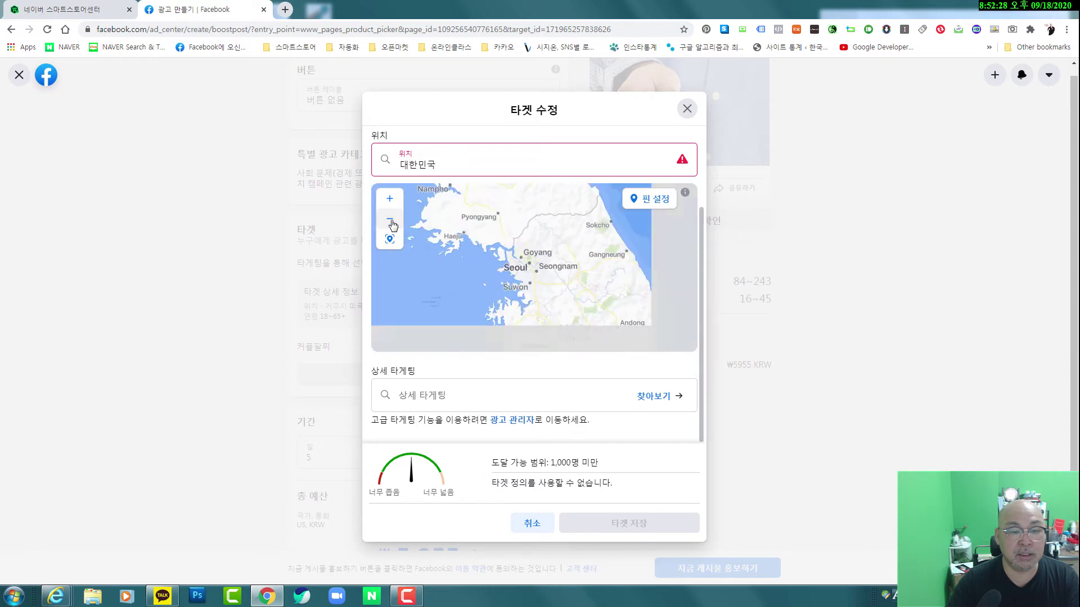
left_click(474, 164)
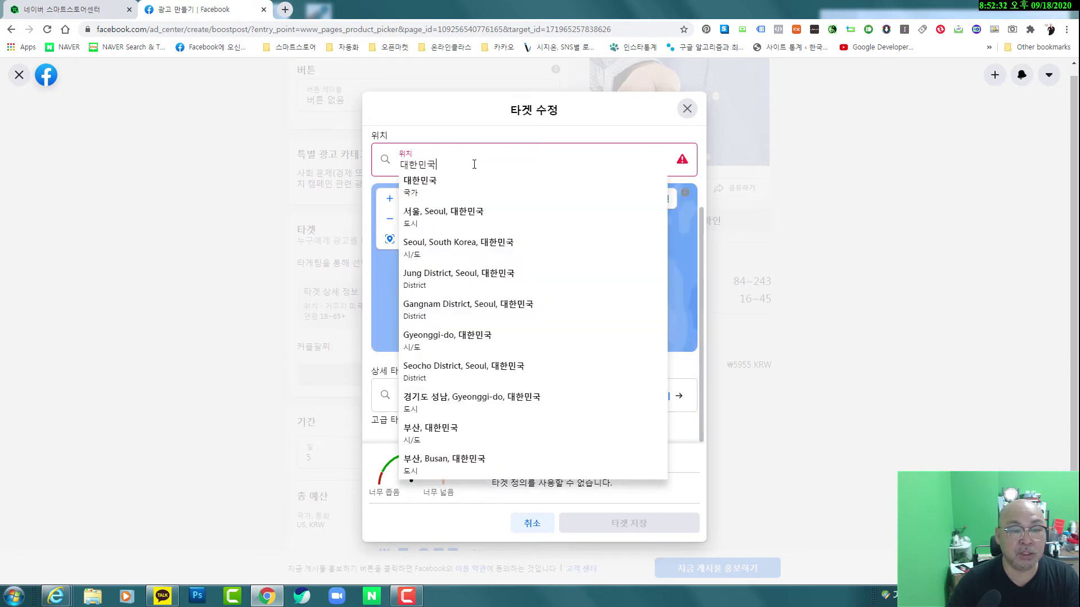
left_click(456, 213)
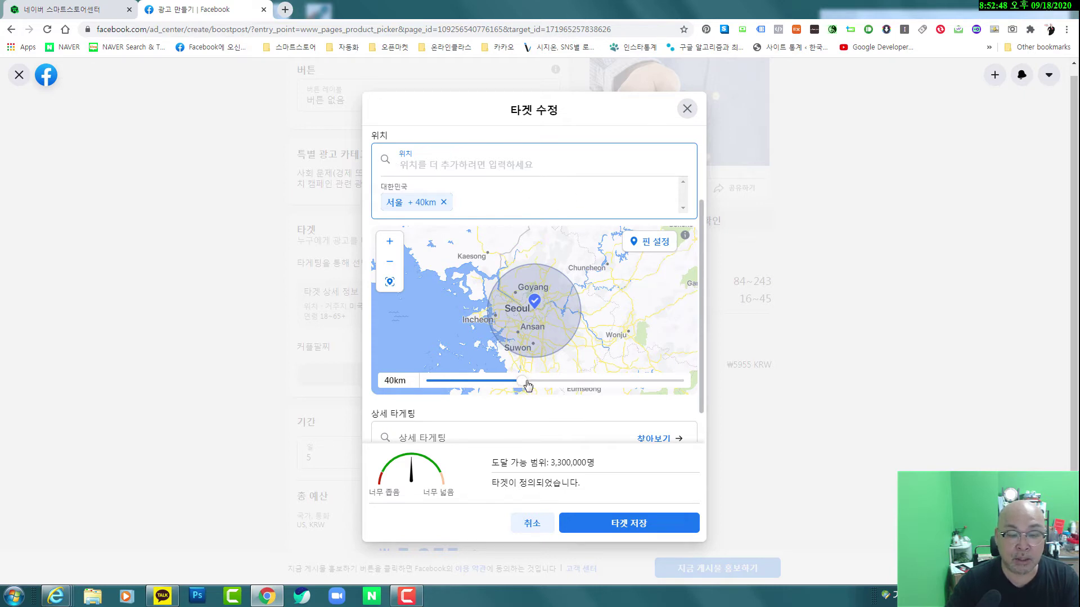
mouse_move(525, 382)
left_mouse_down()
mouse_move(424, 383)
mouse_move(542, 384)
mouse_move(401, 386)
mouse_move(631, 390)
mouse_move(429, 379)
mouse_move(521, 392)
left_mouse_up()
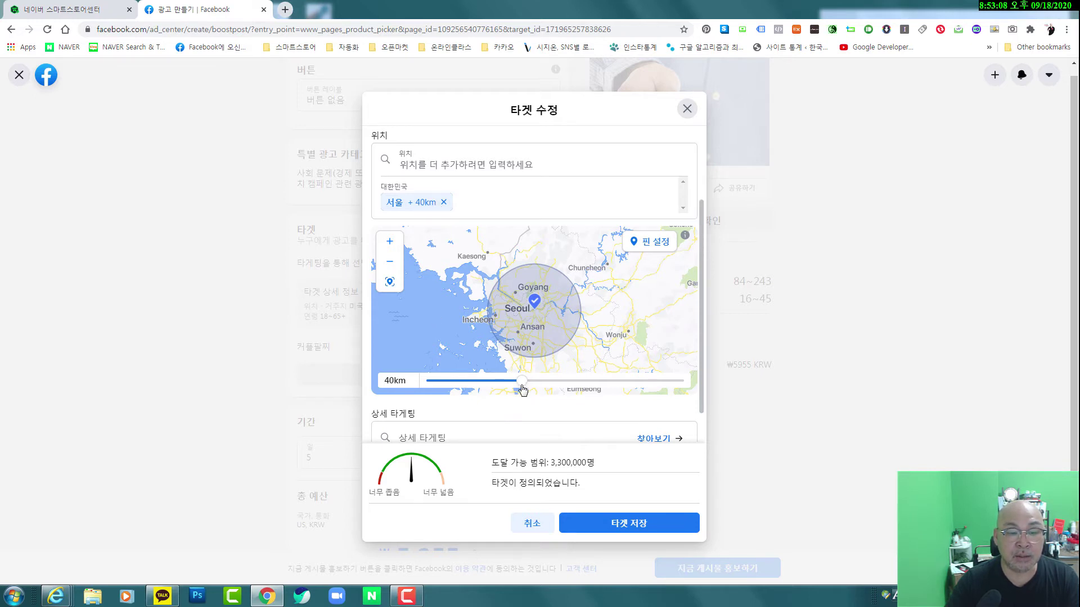
left_click_drag(484, 386, 432, 386)
- Drop a location pin on the map at Nonhyeon-dong in Seoul
scroll(431, 446, "down", 1)
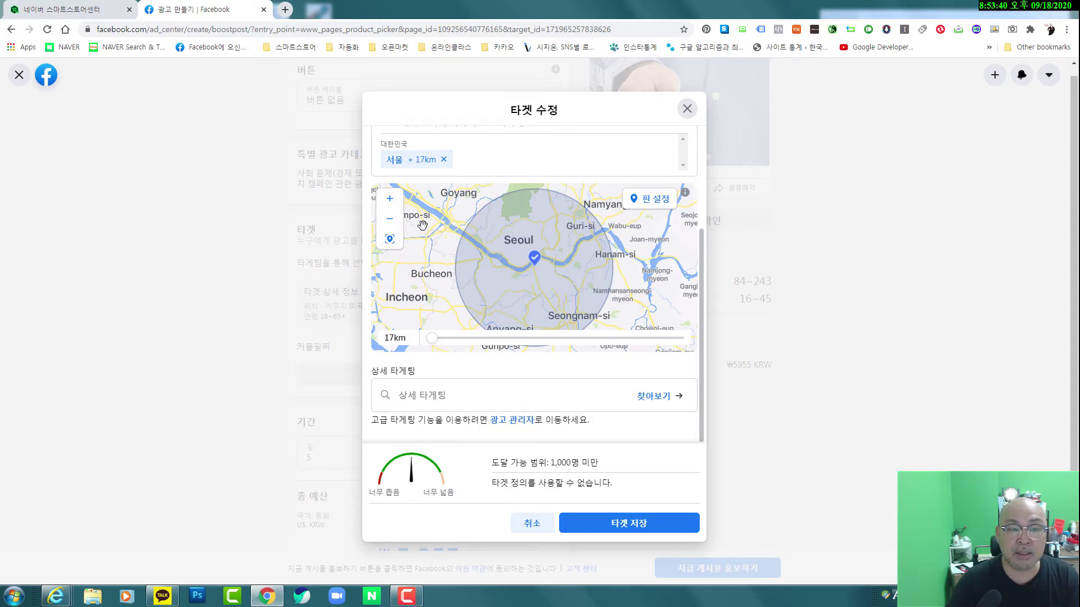
left_click(389, 200)
left_click(389, 200)
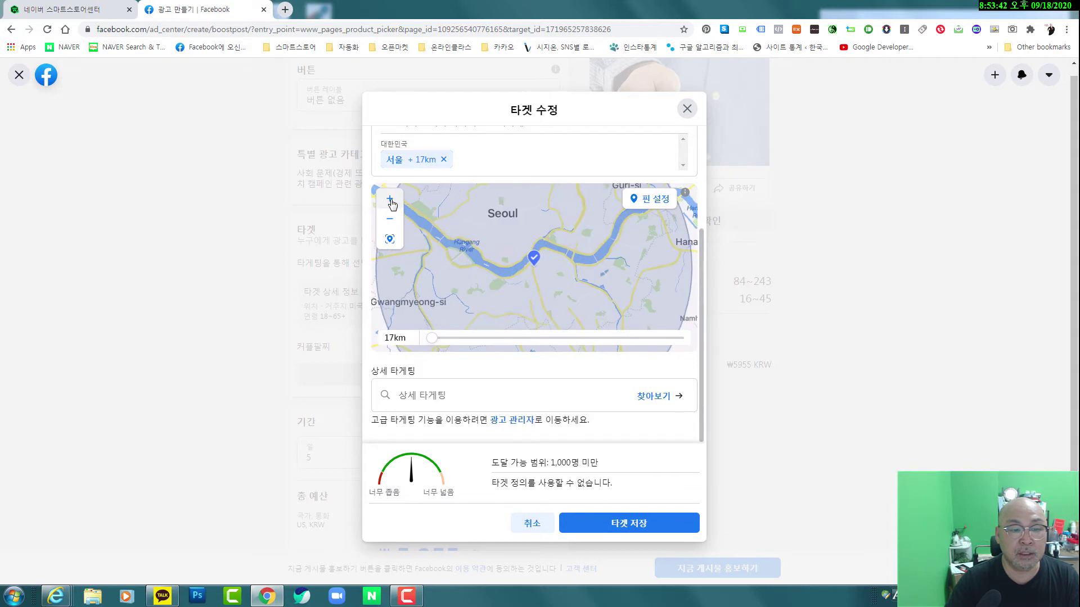
left_click(390, 201)
left_click(390, 200)
left_click(390, 200)
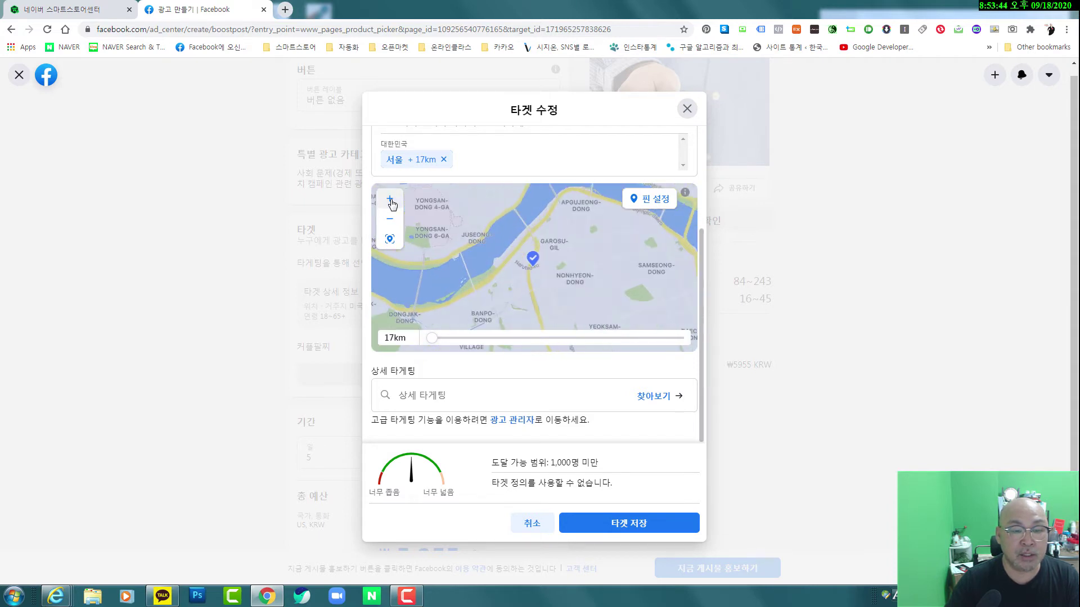
left_click(390, 200)
left_click(390, 200)
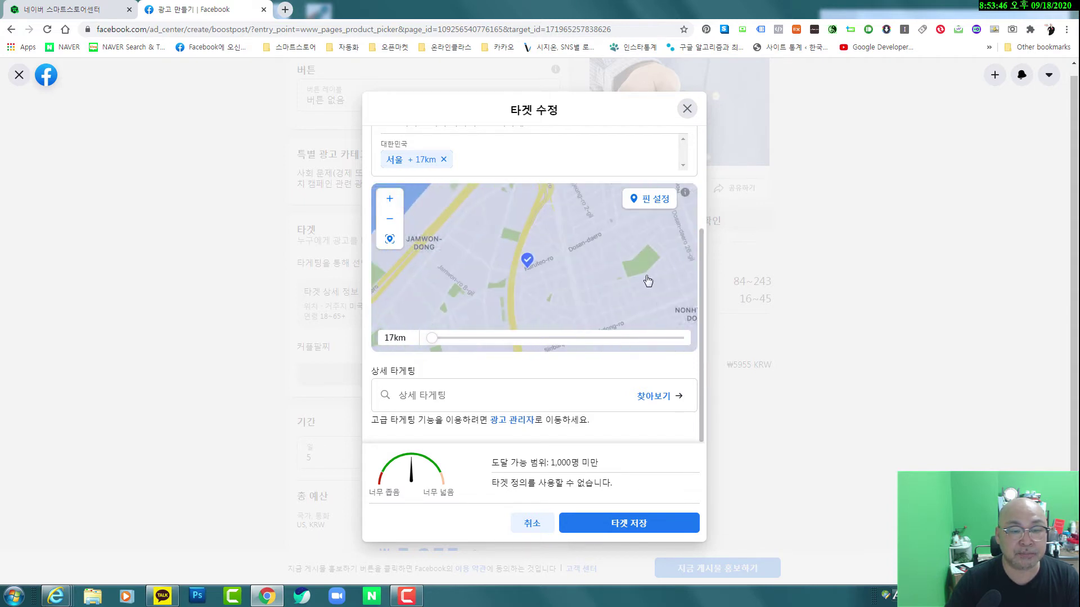
left_click_drag(646, 282, 577, 275)
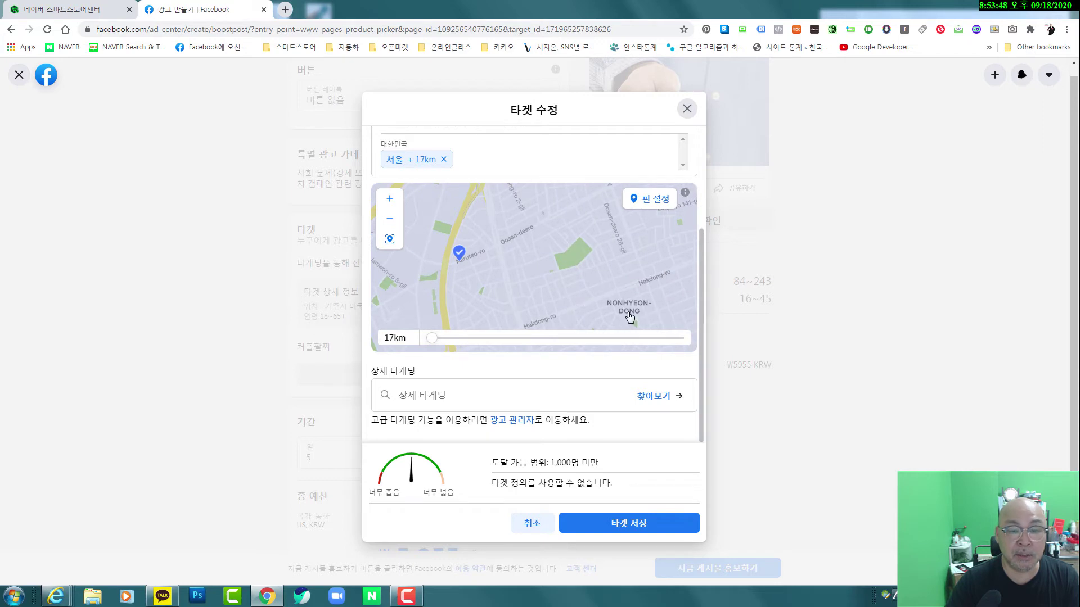
left_click(651, 201)
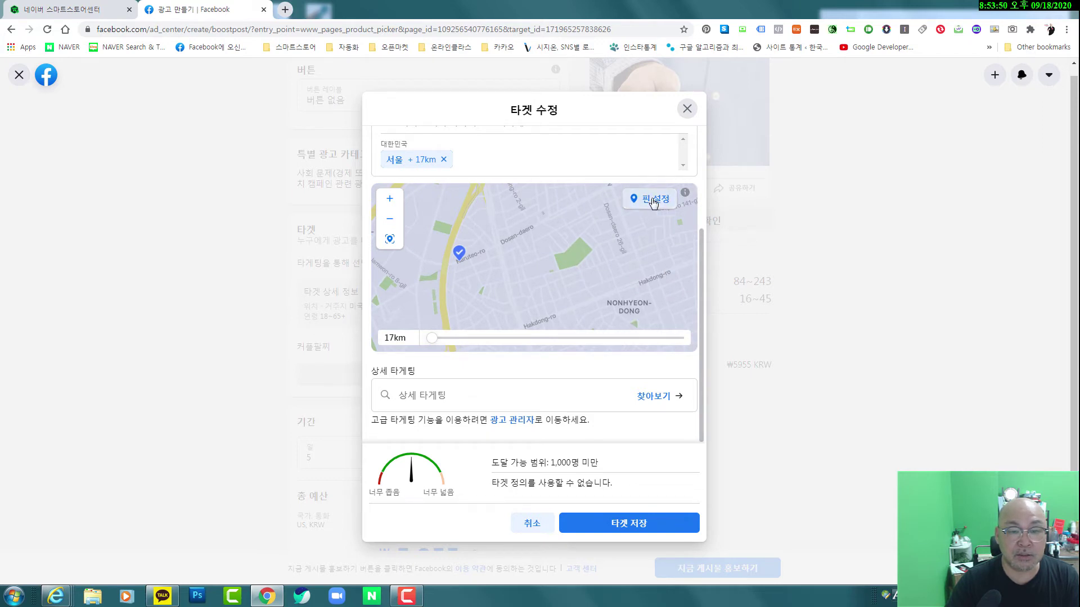
left_click(635, 316)
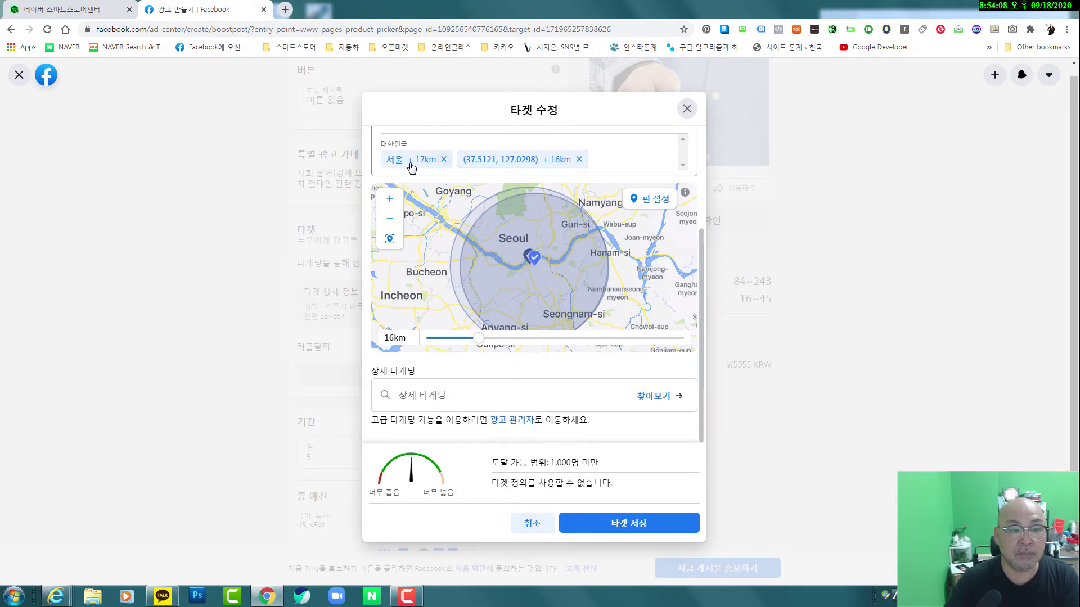
- Remove 서울 from the target locations, try a 1 km radius for the Nonhyeon-dong pin, and set it to 10 km
left_click(444, 160)
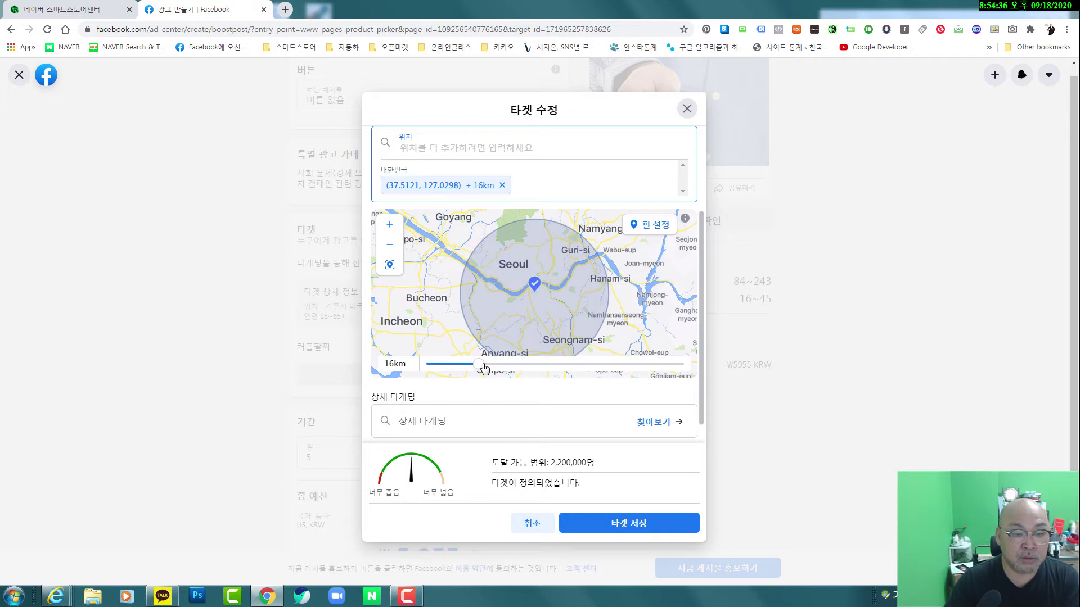
left_click_drag(483, 367, 423, 367)
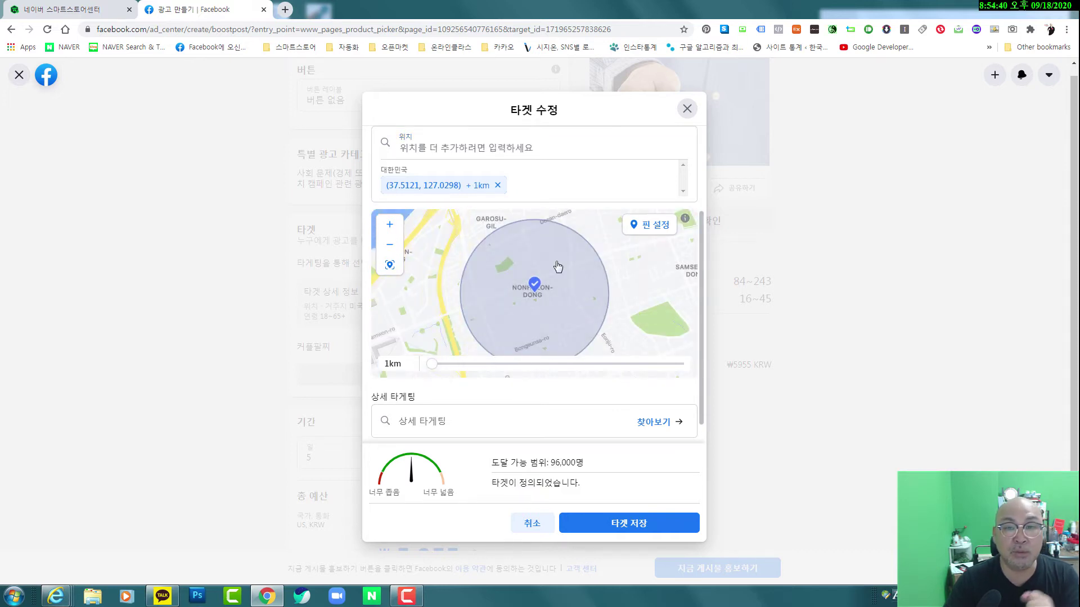
left_click_drag(436, 369, 457, 367)
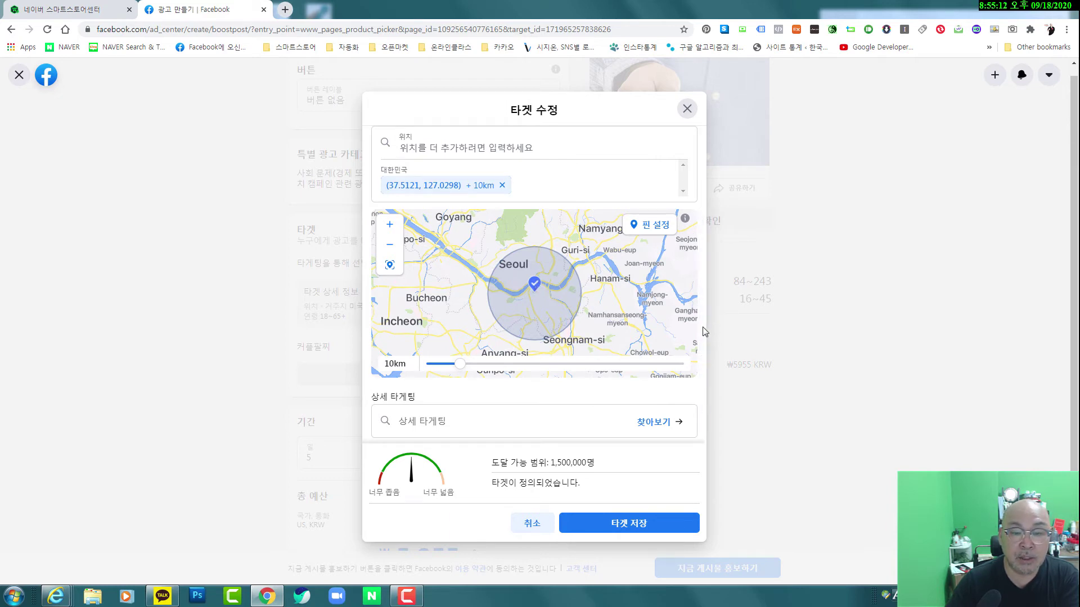
- Review the audience's gender, age and location settings, and open the 상세 타게팅 categories for browsing
scroll(701, 242, "up", 3)
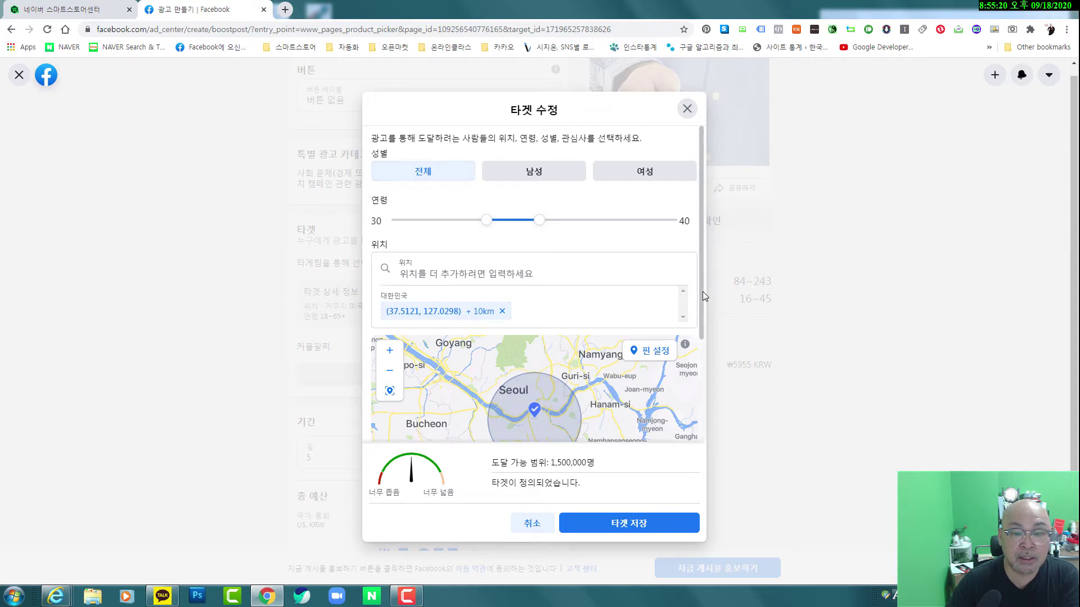
left_click_drag(703, 291, 708, 350)
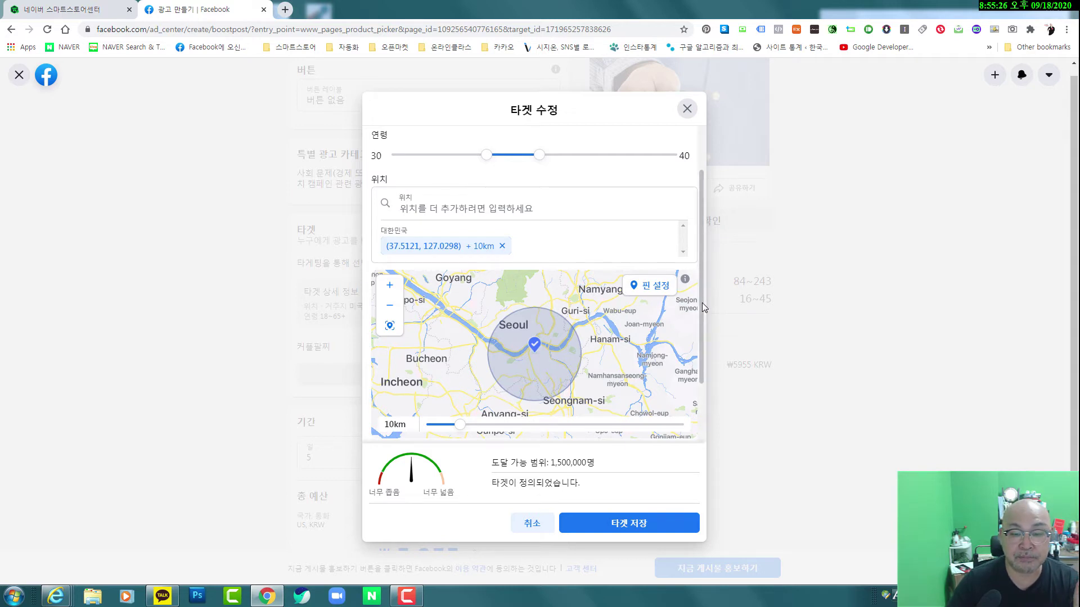
left_click_drag(703, 307, 697, 378)
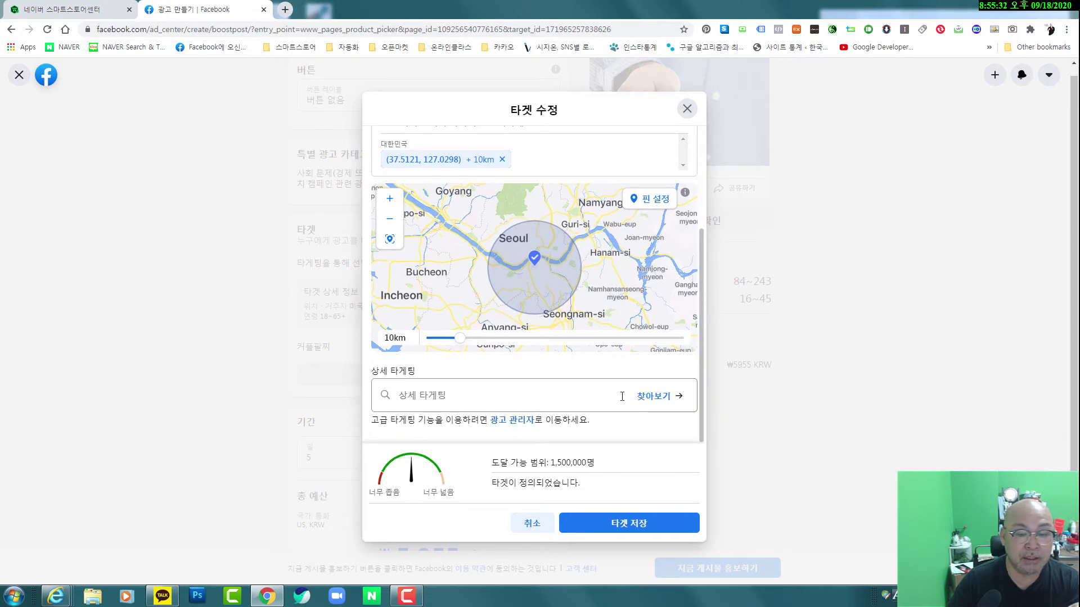
left_click(666, 397)
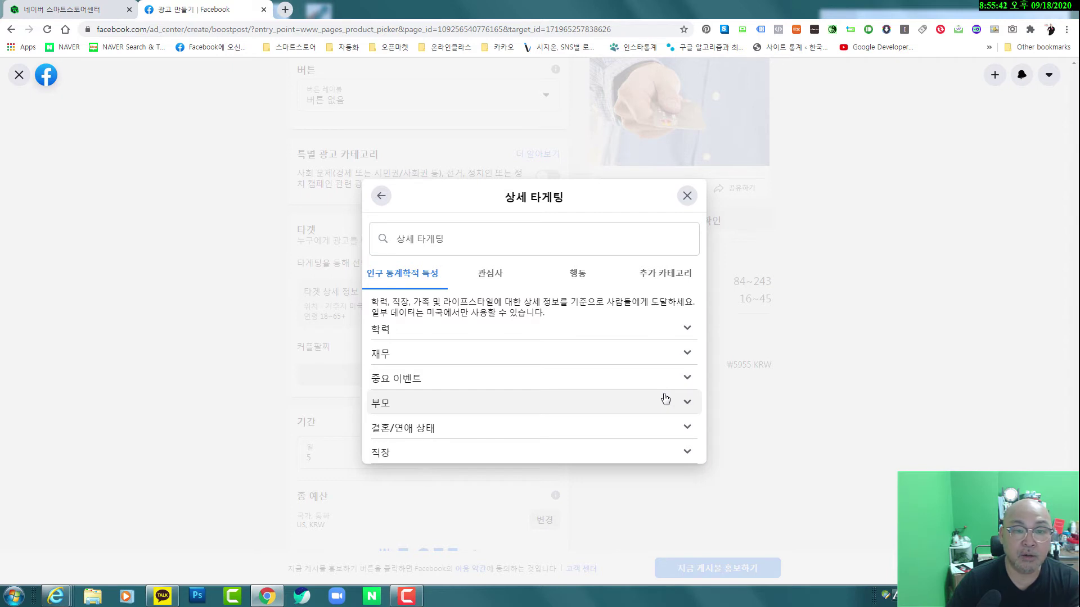
- Look through the 관심사, 행동 and 추가 카테고리 targeting categories and return to 인구 통계학적 특성
left_click(503, 283)
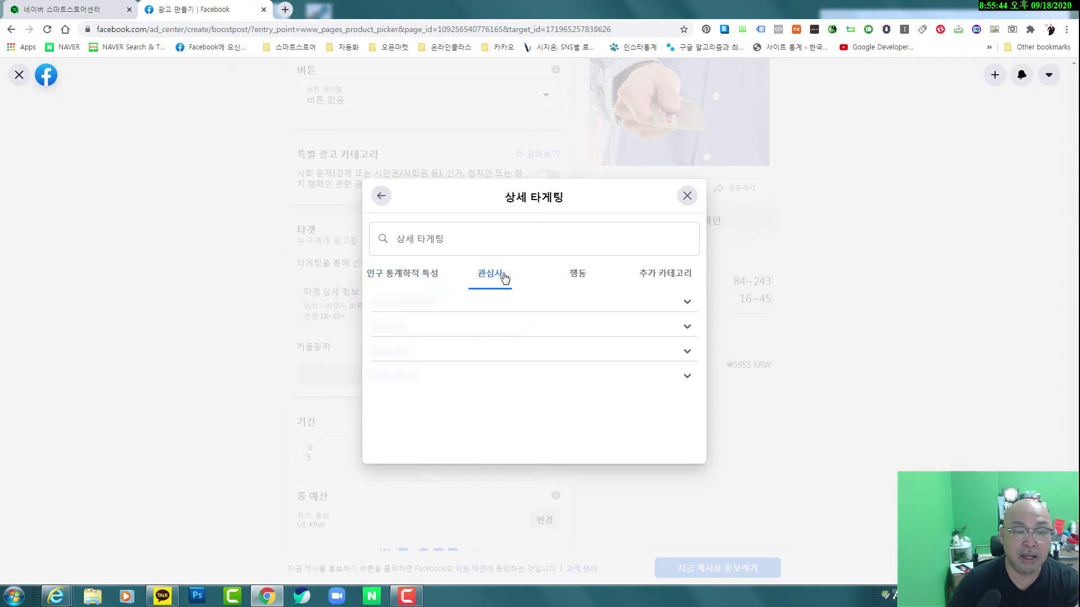
left_click(576, 257)
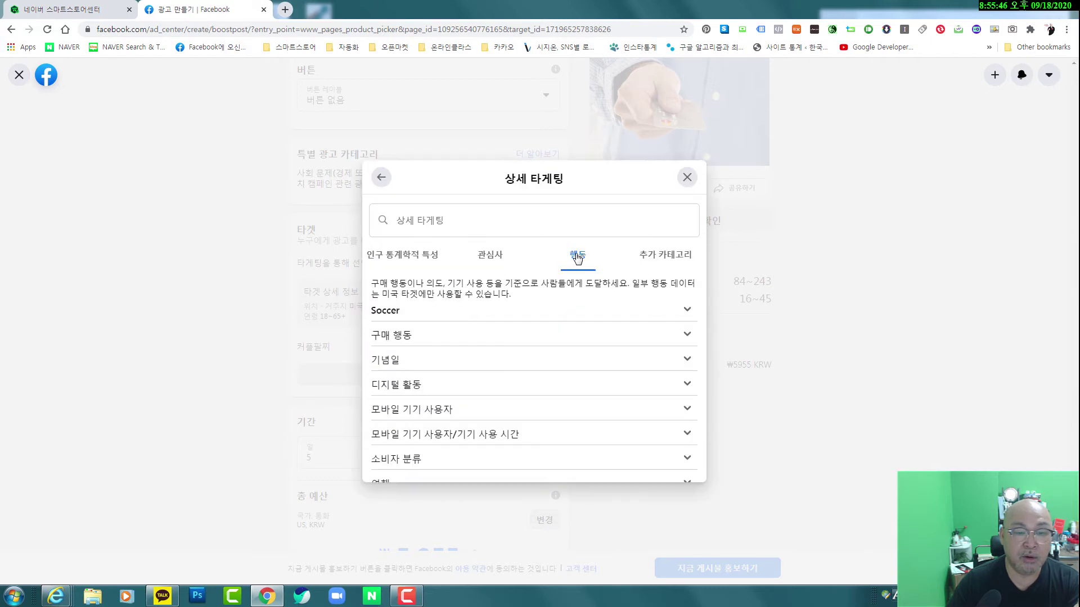
left_click(665, 255)
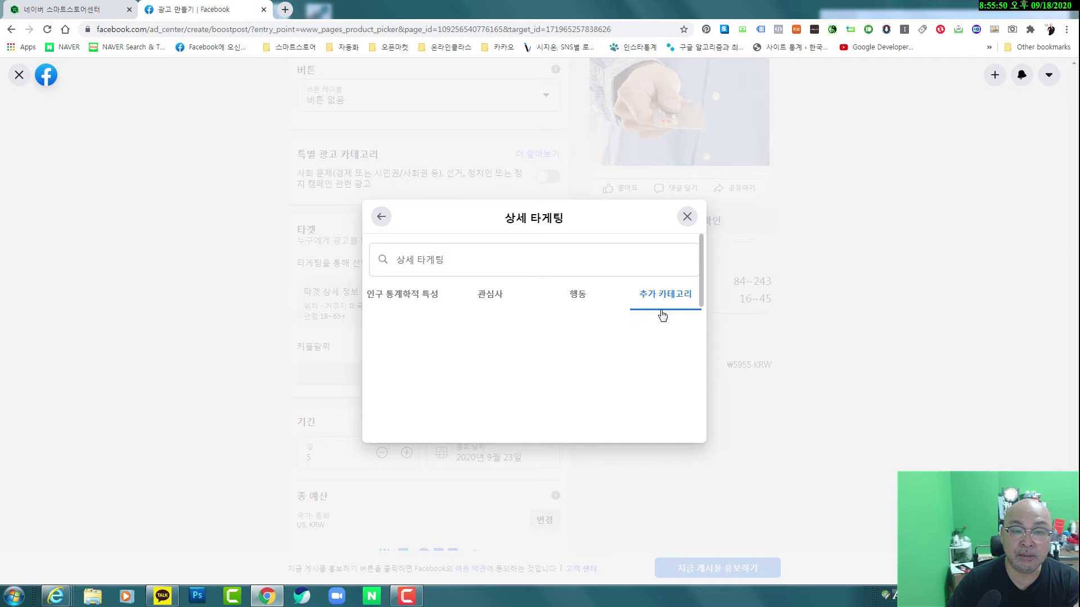
left_click(409, 301)
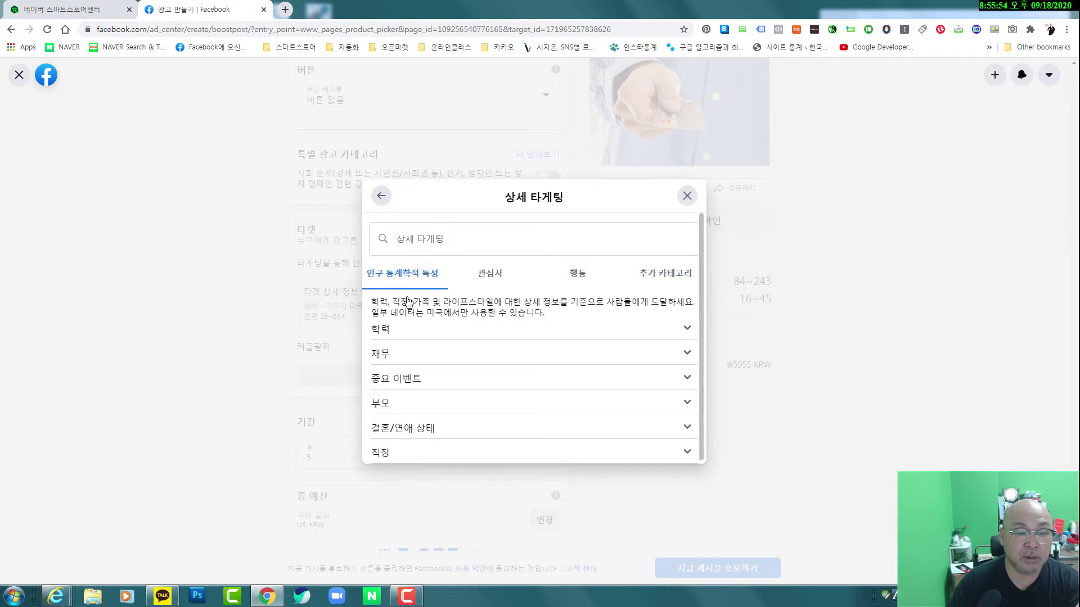
- Search the schools under 학력 for 홍익대학교 without adding one, and collapse the 학력 group
left_click(398, 330)
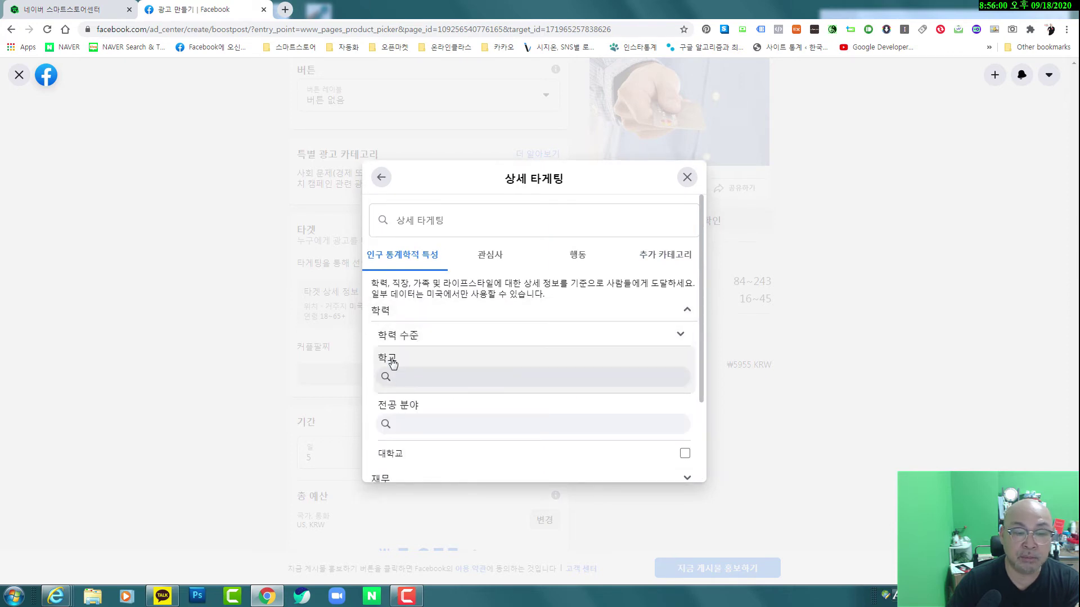
left_click(412, 377)
type("홍익대")
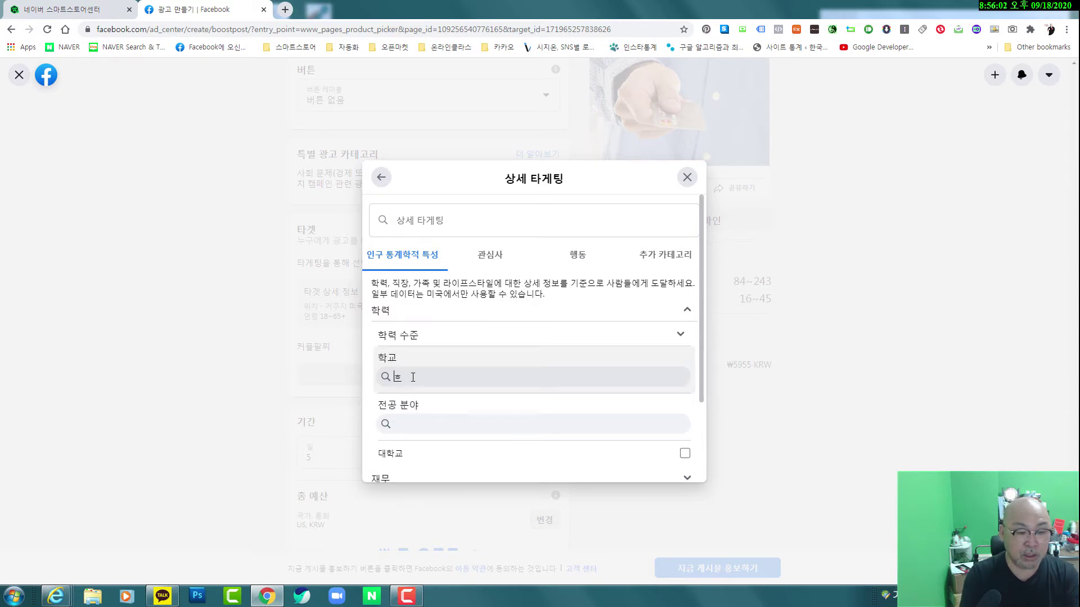
type("학교")
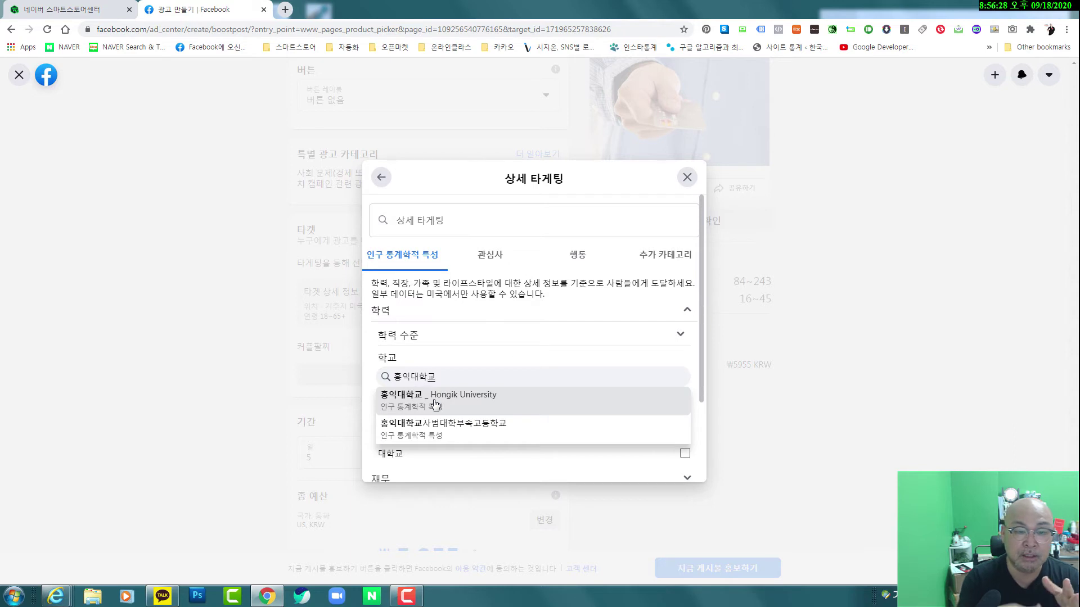
left_click(475, 318)
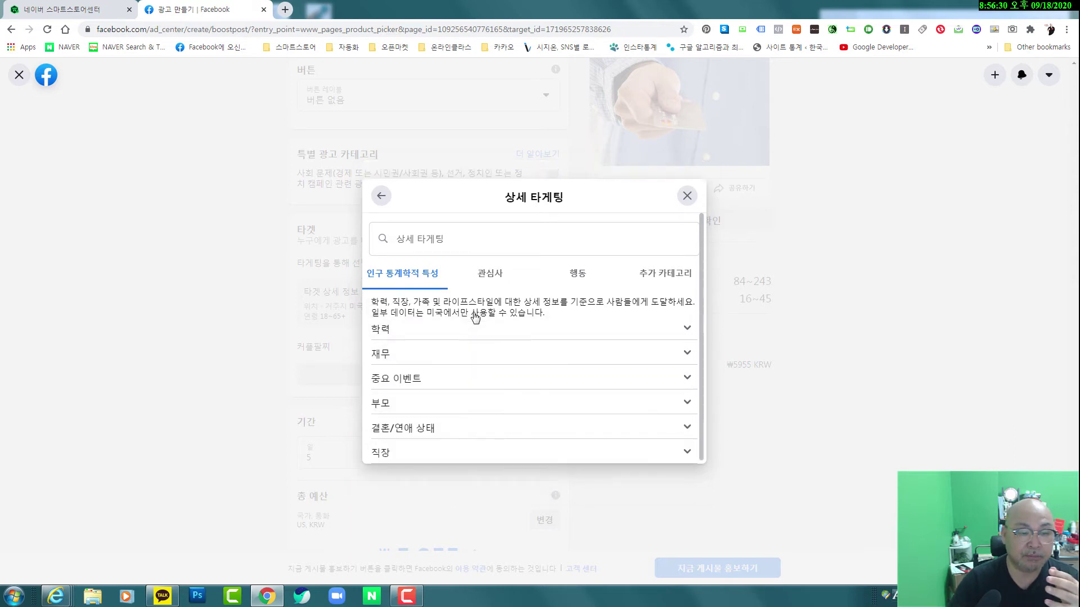
- Review the 학력 수준 options within the 학력 group
left_click(456, 326)
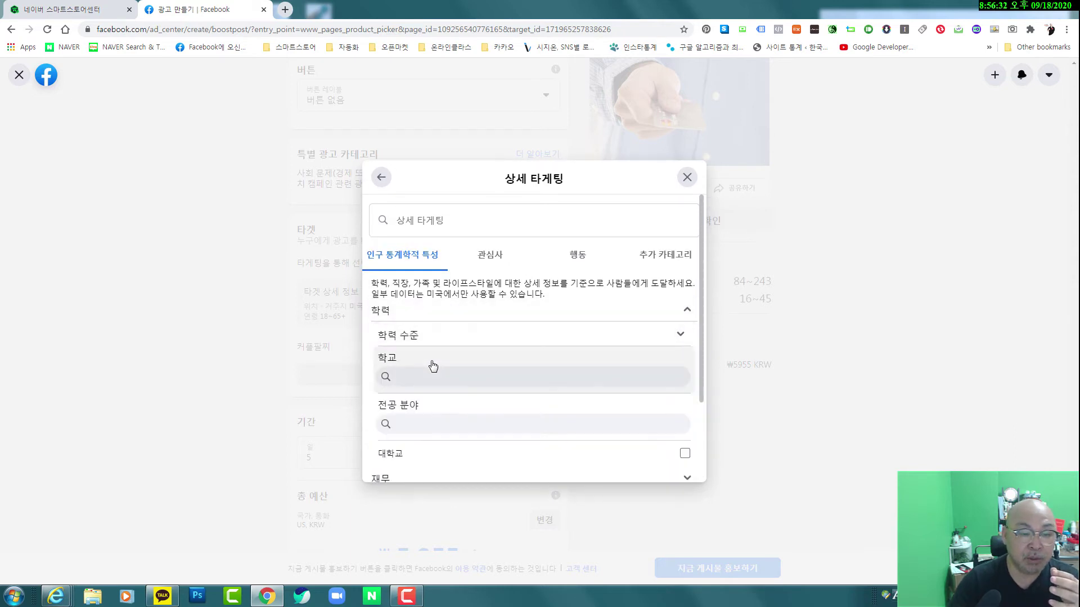
left_click(439, 339)
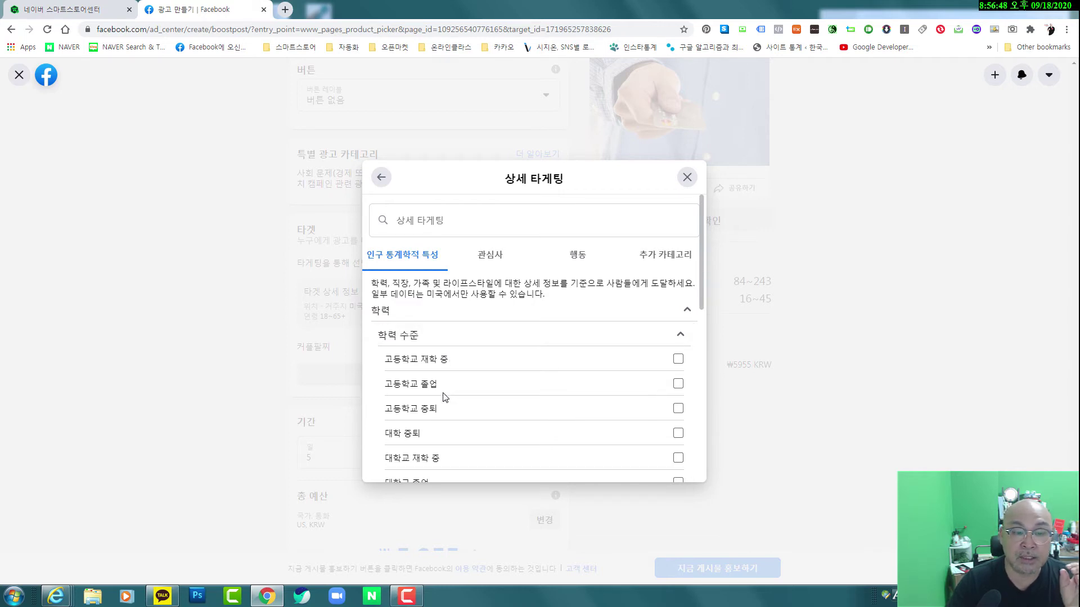
left_click(432, 315)
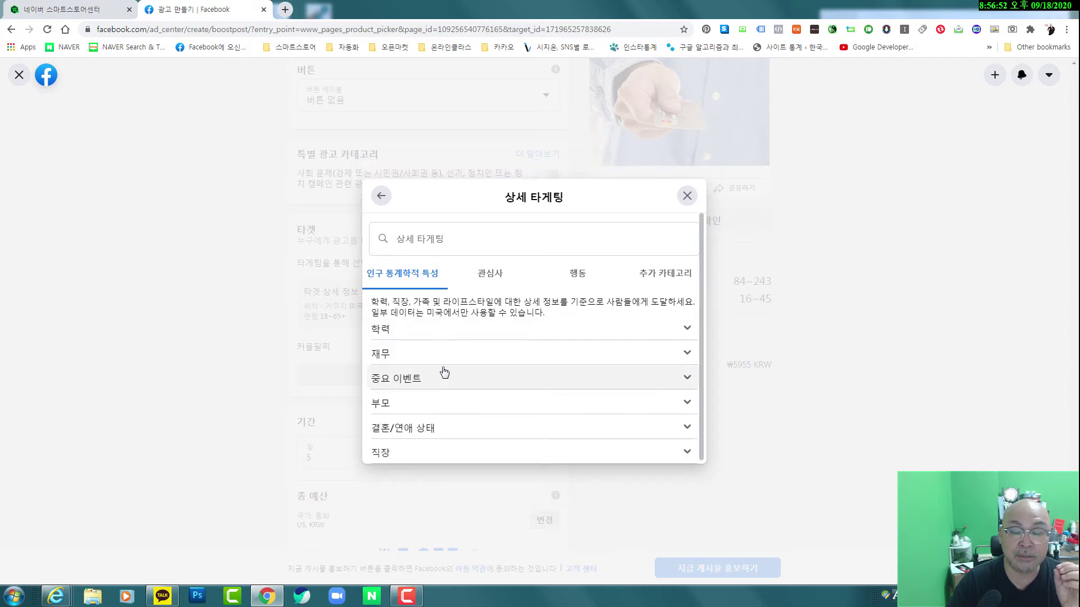
- Review the household income options listed under 소득 in the 재무 group
left_click(417, 357)
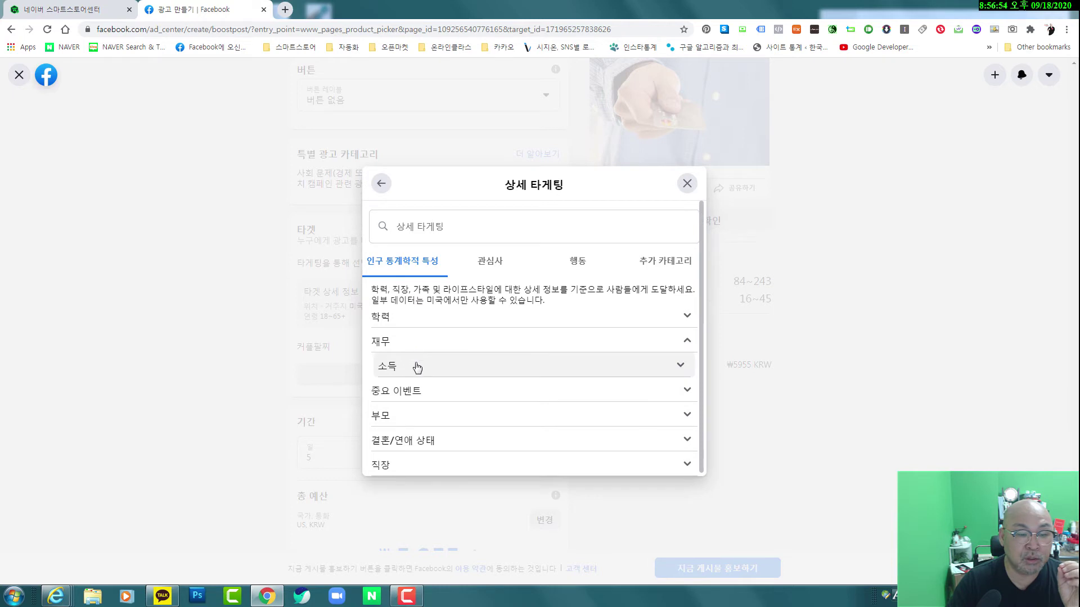
left_click(416, 368)
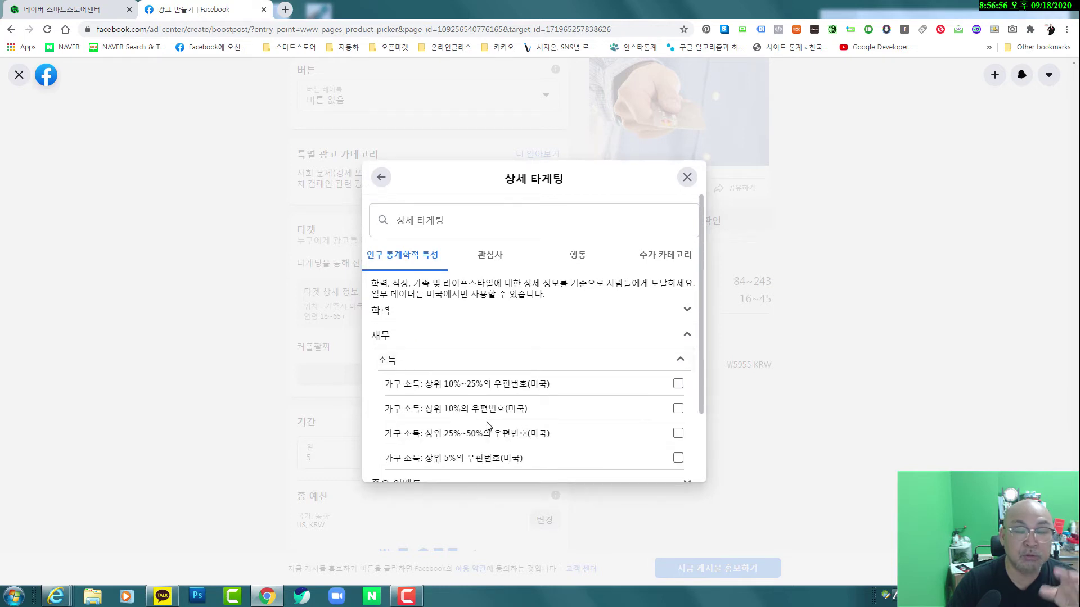
left_click(379, 337)
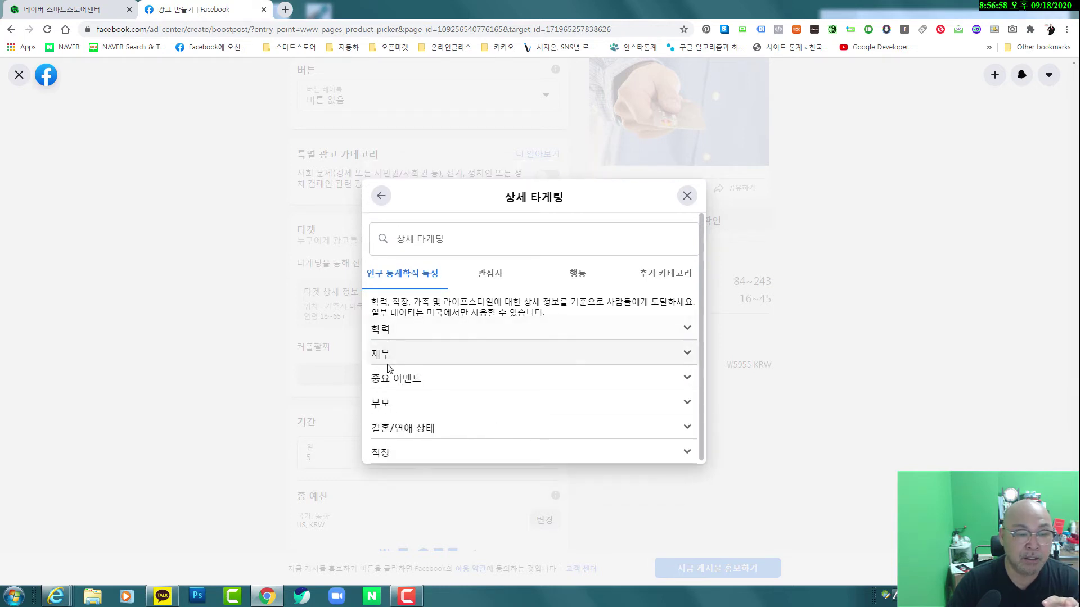
- Examine the 중요 이벤트 options, including the 기념일 entries and the newlywed and engagement choices
left_click(407, 383)
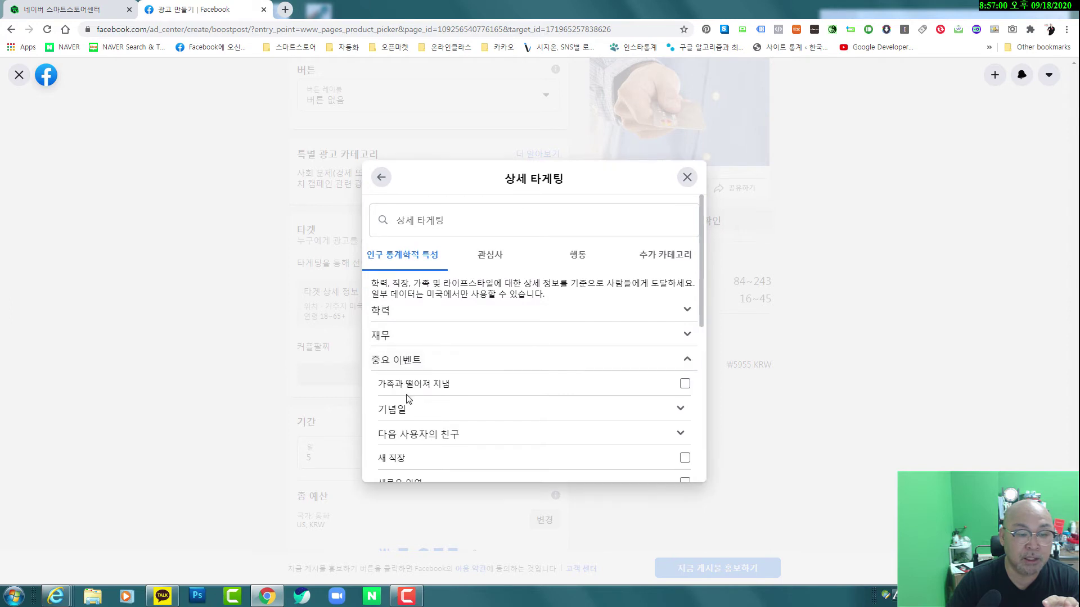
scroll(407, 401, "down", 1)
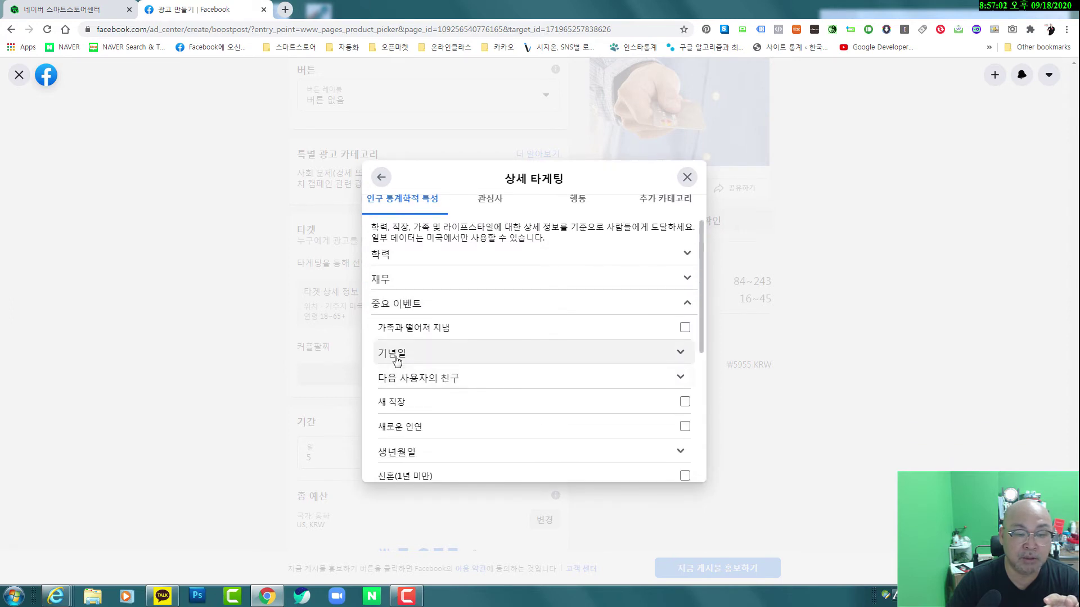
left_click(397, 360)
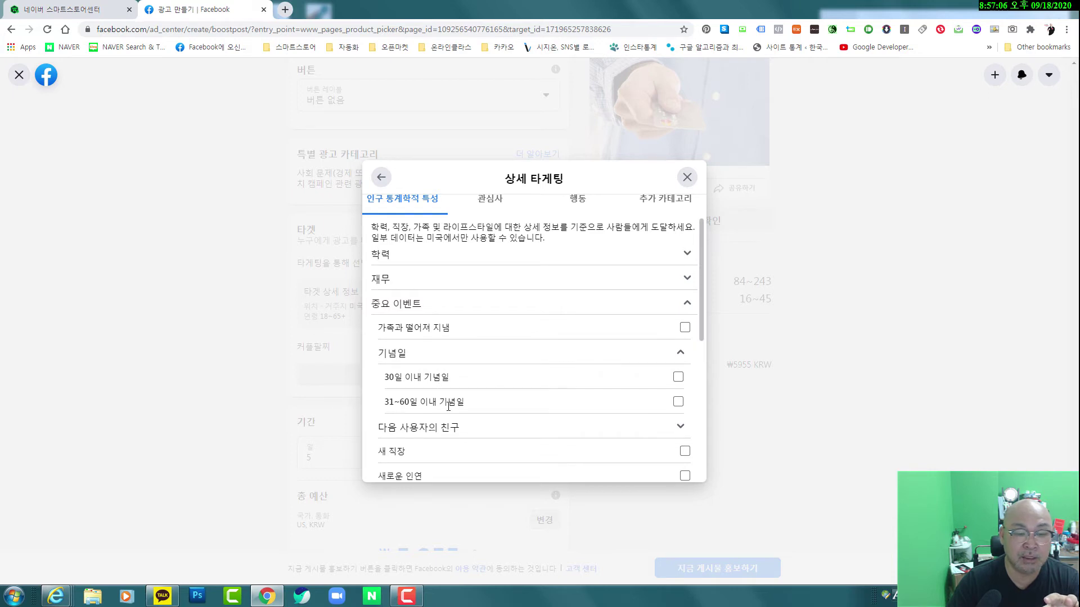
scroll(449, 406, "down", 2)
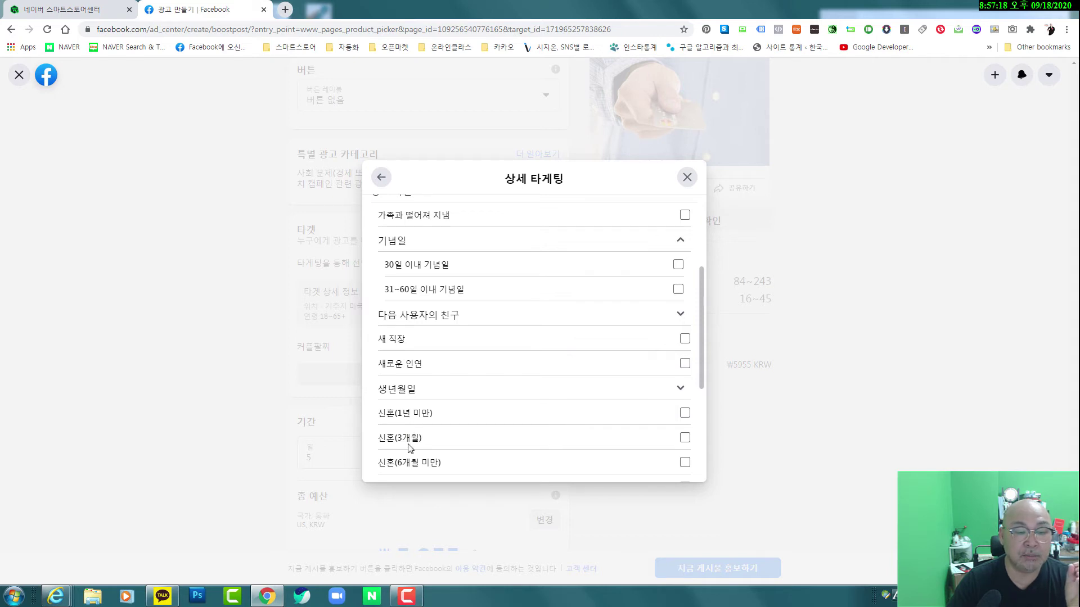
scroll(409, 447, "down", 2)
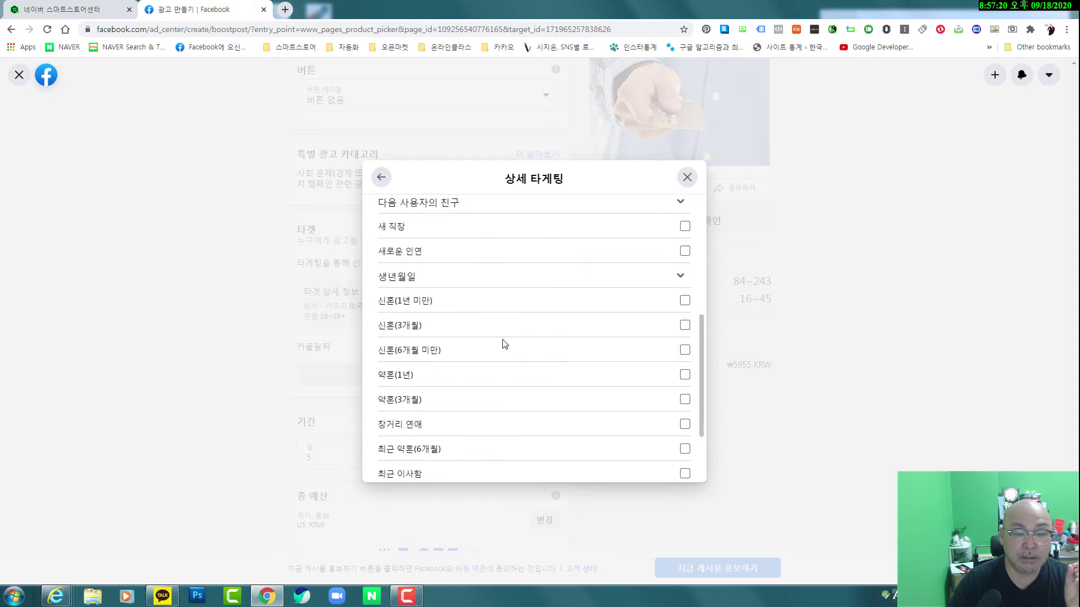
scroll(488, 409, "down", 1)
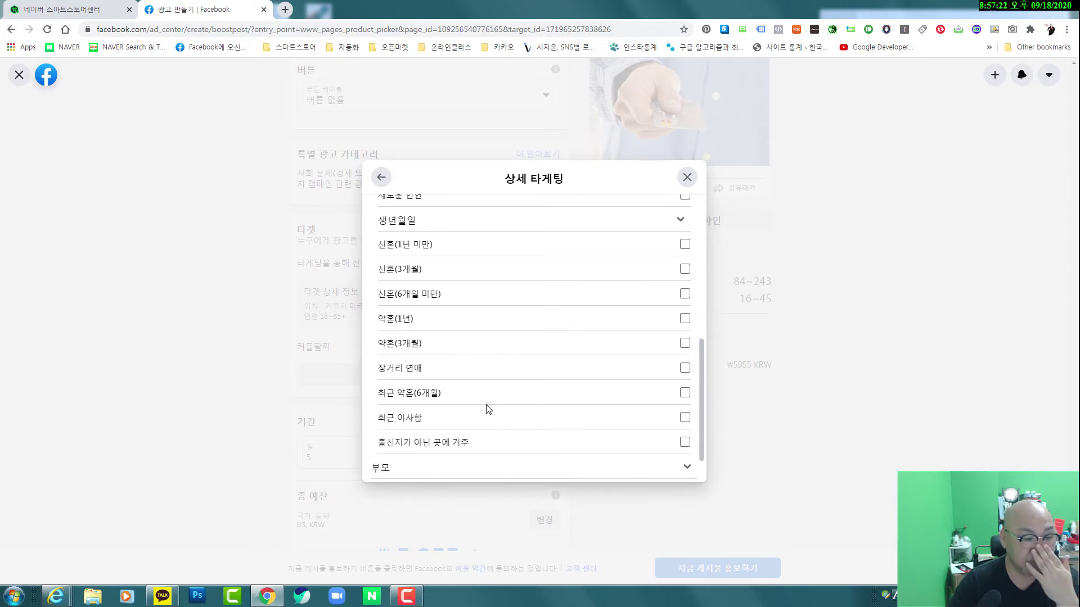
scroll(488, 409, "down", 1)
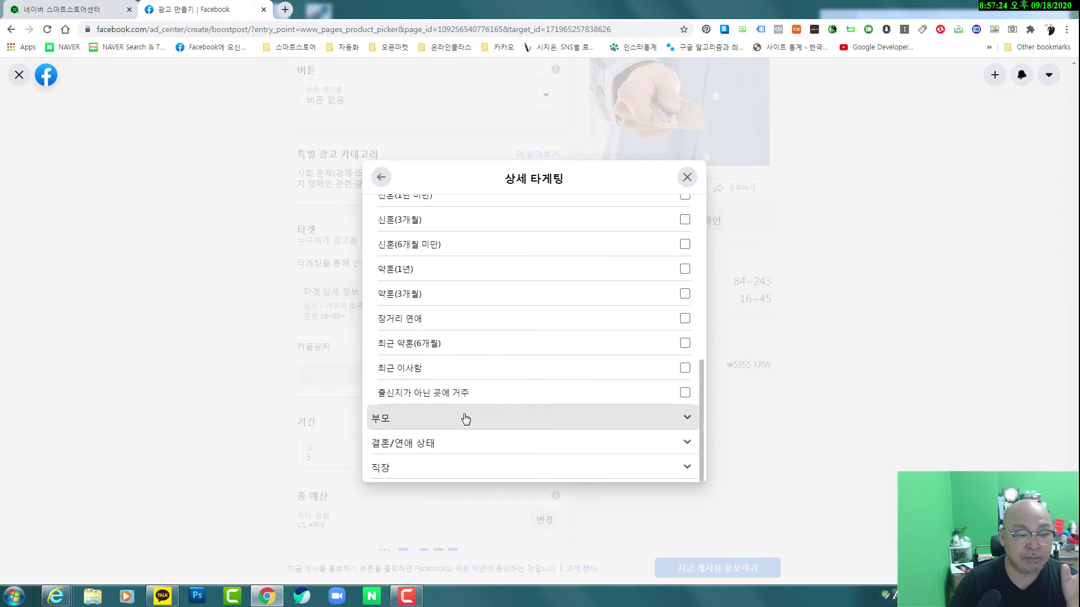
- Examine the 모든 부모 options under 부모, which are split by the children's age
left_click(466, 419)
scroll(466, 418, "down", 1)
left_click(441, 417)
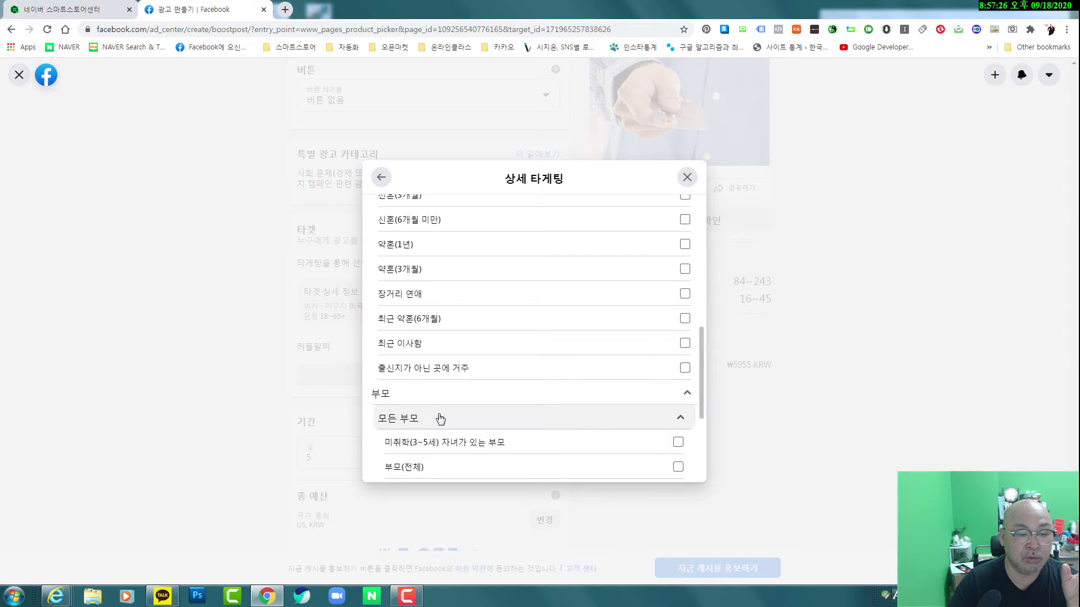
scroll(441, 419, "down", 2)
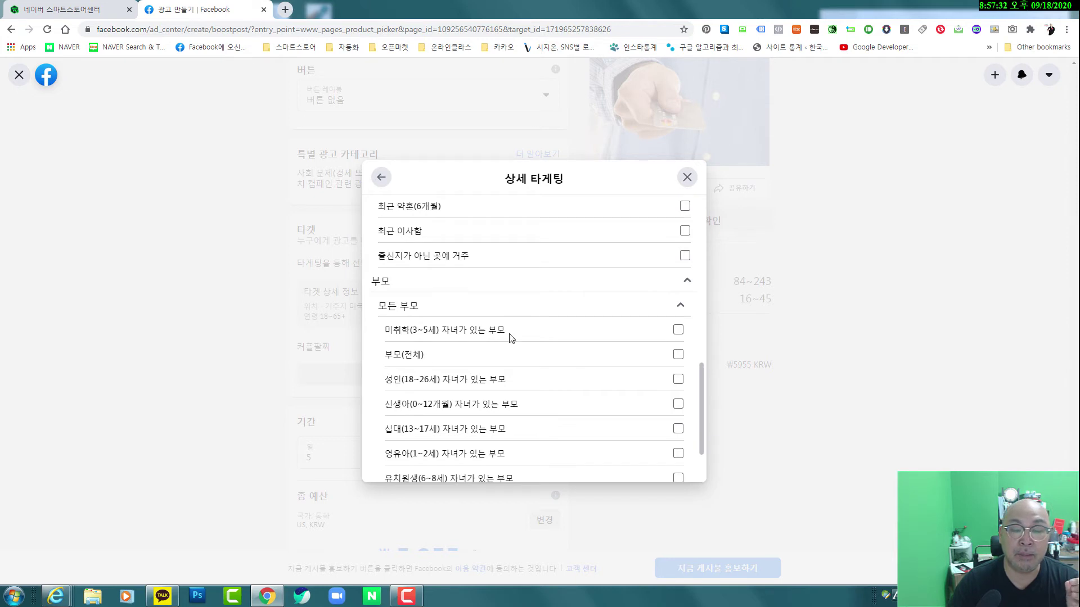
scroll(519, 374, "down", 2)
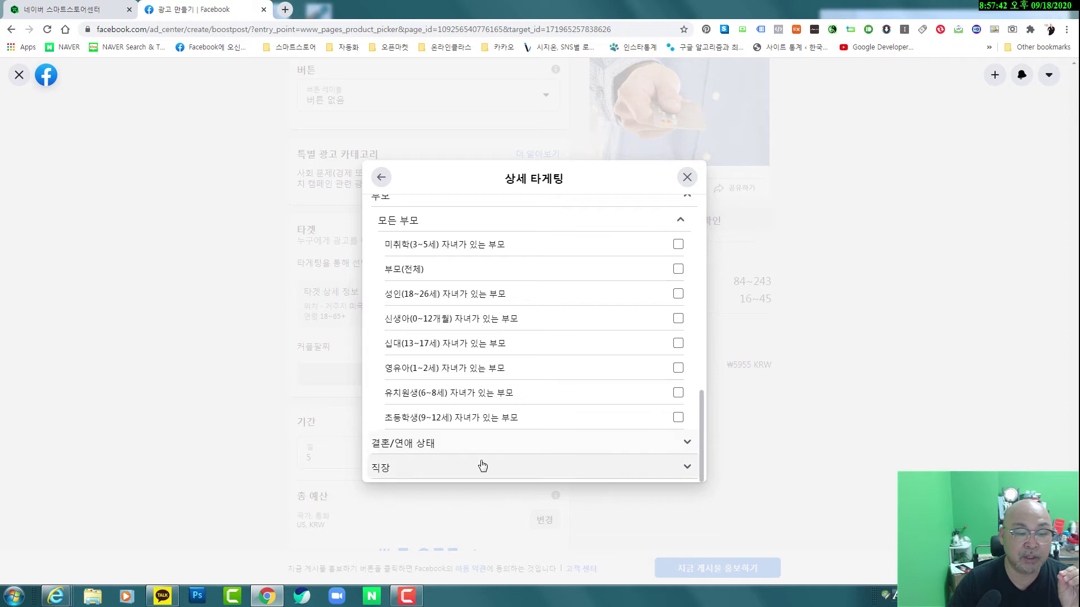
- Add 연애 중 from the 결혼/연애 상태 options to the detailed targeting
left_click(424, 449)
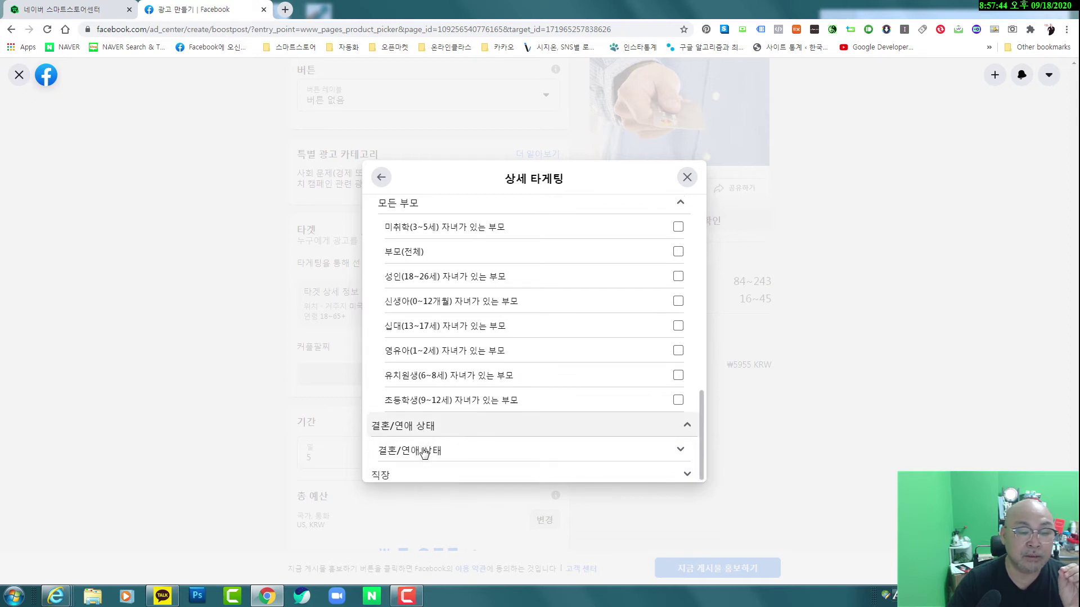
left_click(430, 445)
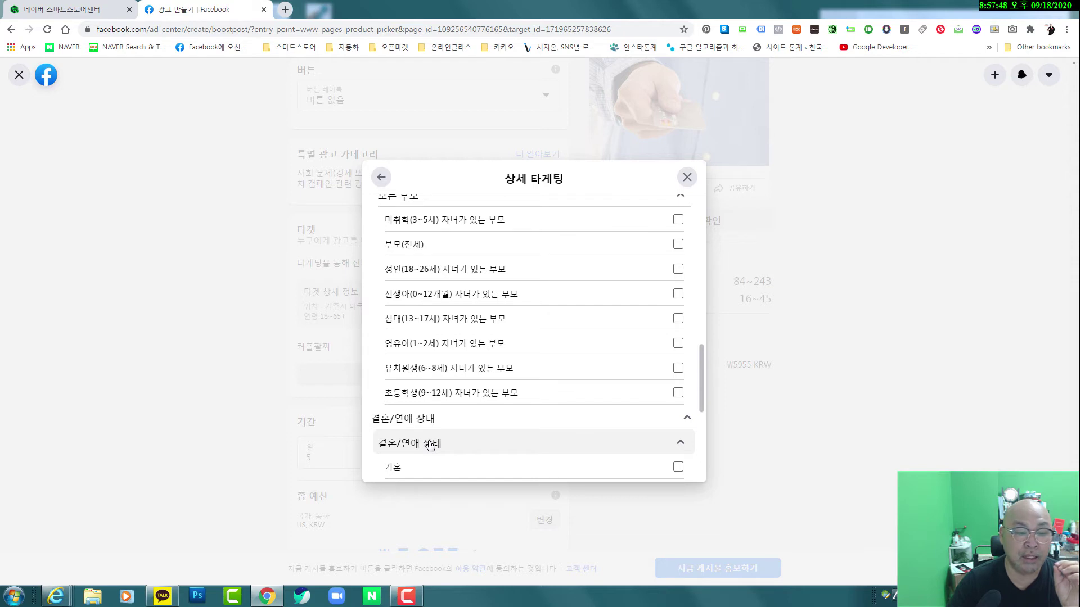
scroll(430, 444, "down", 3)
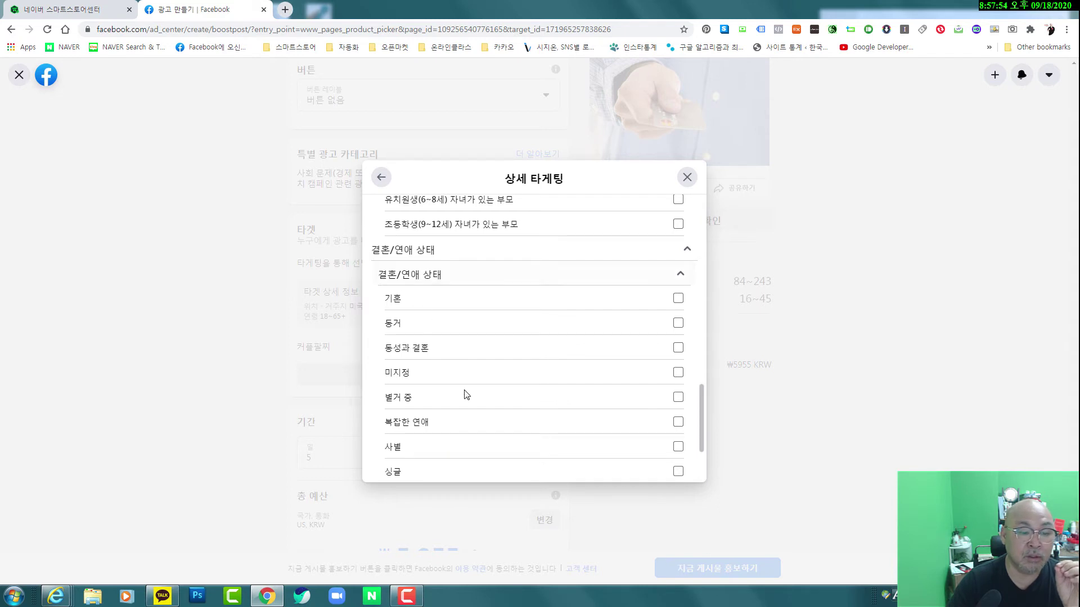
scroll(465, 397, "down", 2)
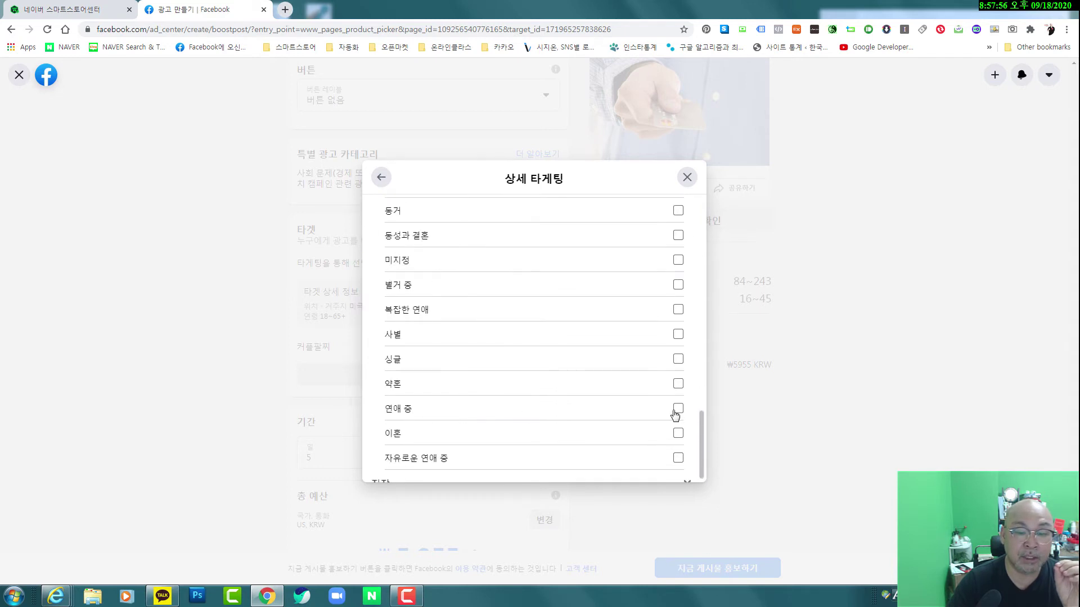
left_click(677, 411)
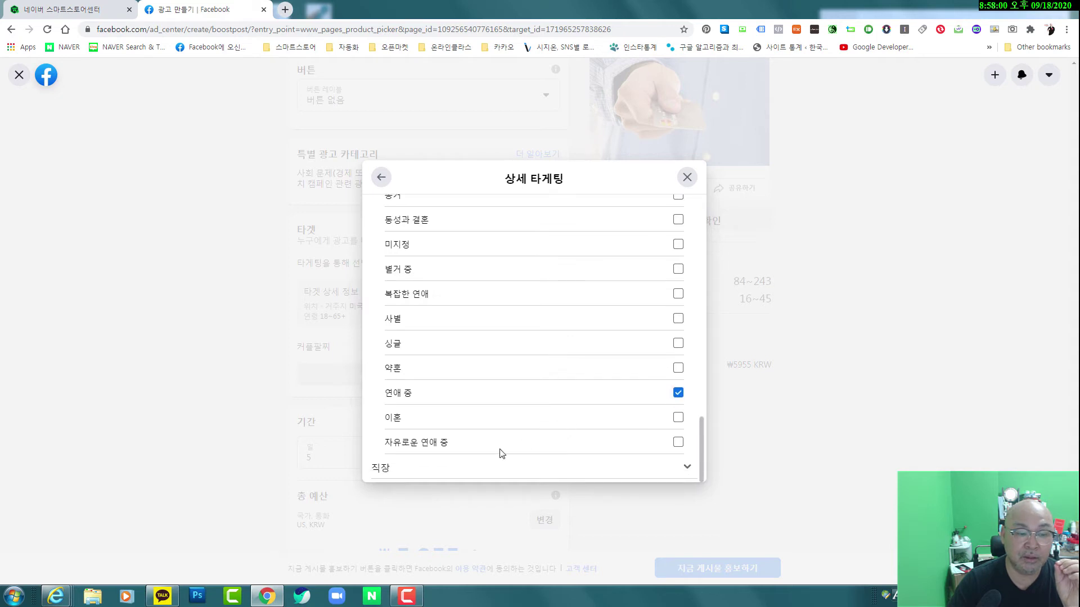
- Open the 직장 demographics and search the 직업 field for 컨설턴트
left_click(410, 473)
scroll(493, 418, "down", 2)
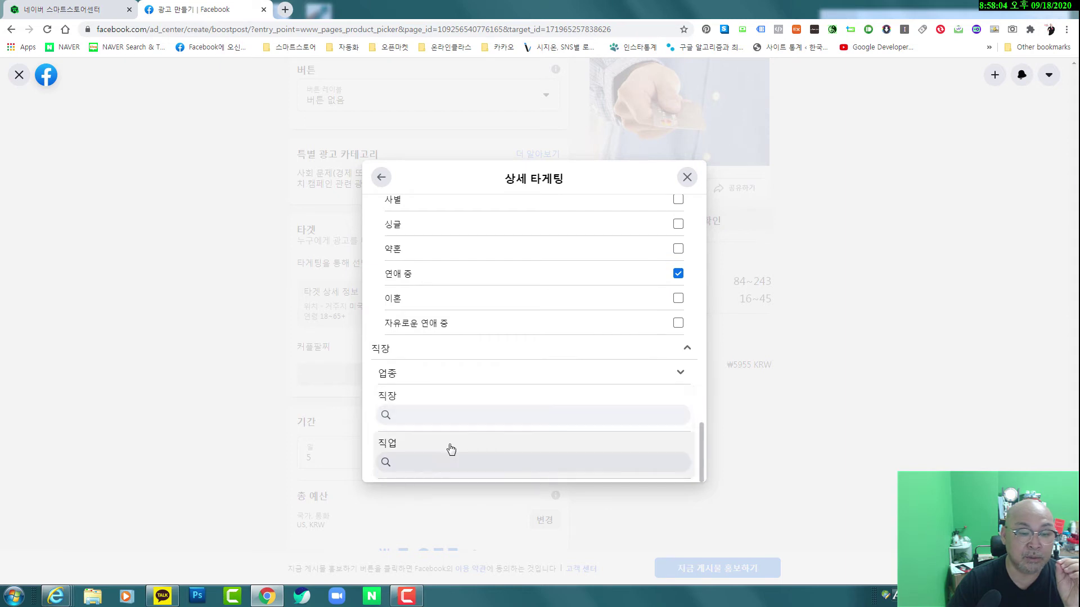
left_click(427, 462)
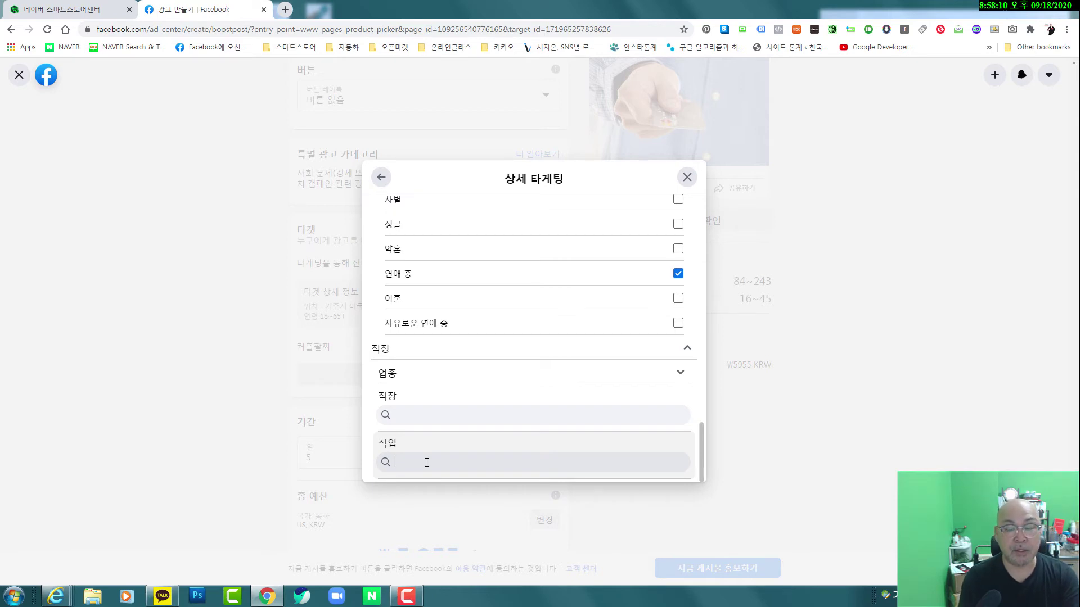
type("컨설")
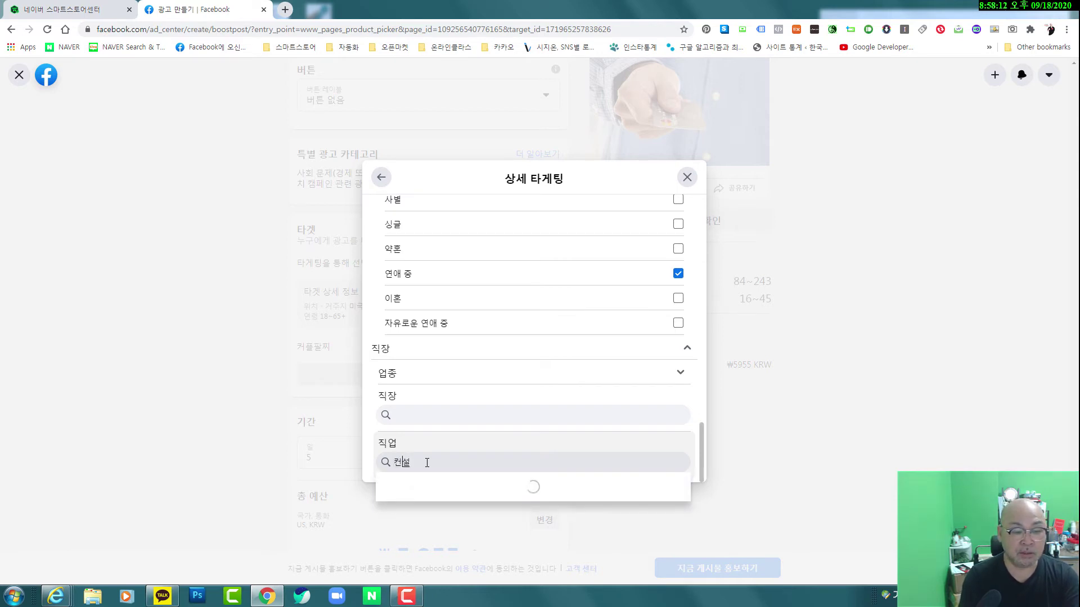
type("턴트")
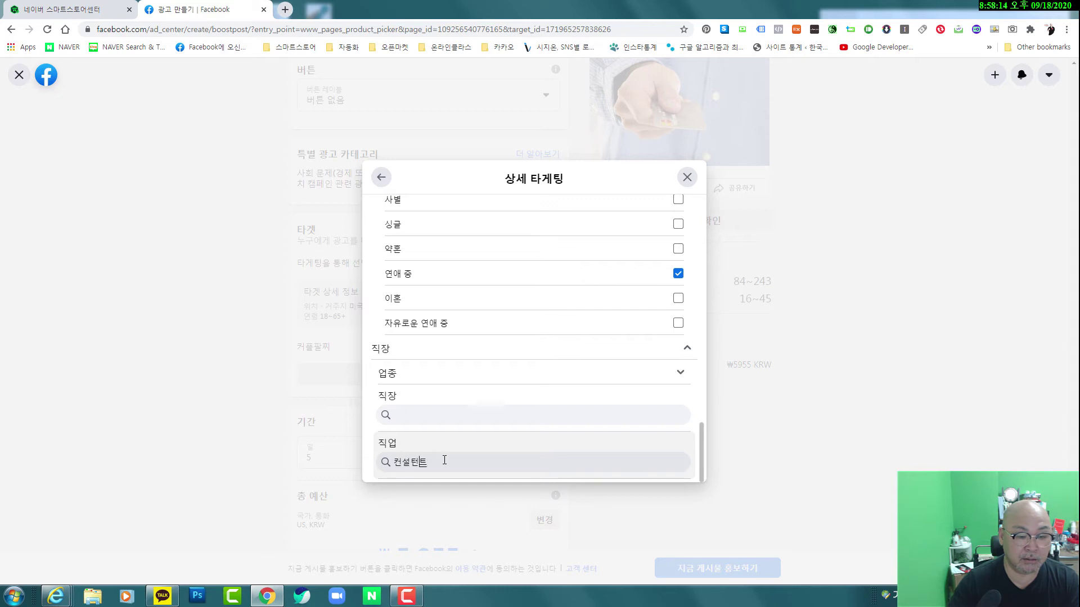
type("\\\\")
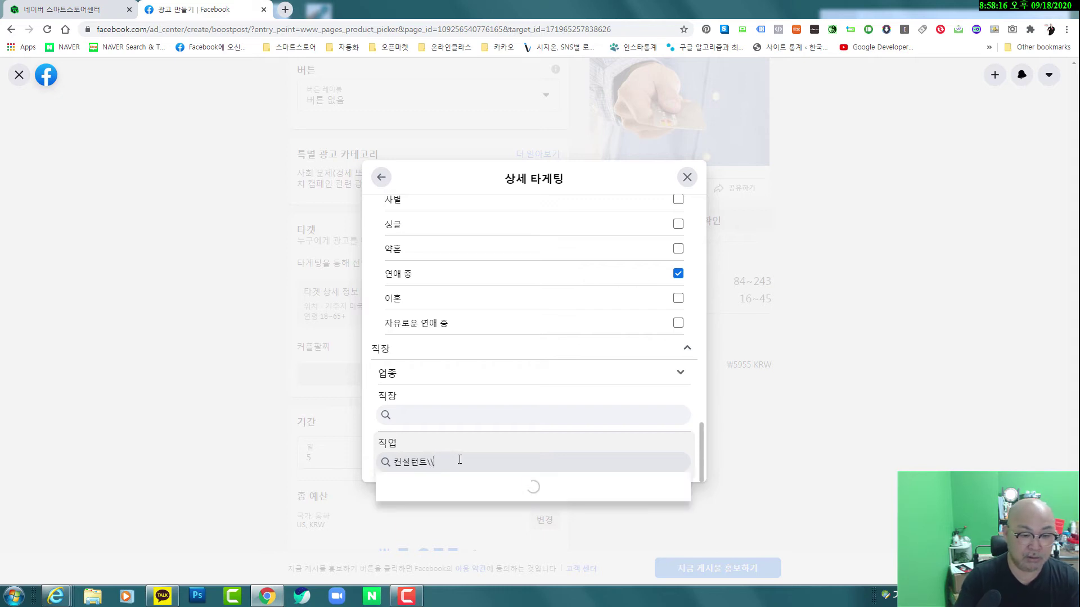
- Clear the 직업 search and look for 프랜차이즈 instead
key("BackSpace")
key("BackSpace")
key("BackSpace")
key("BackSpace")
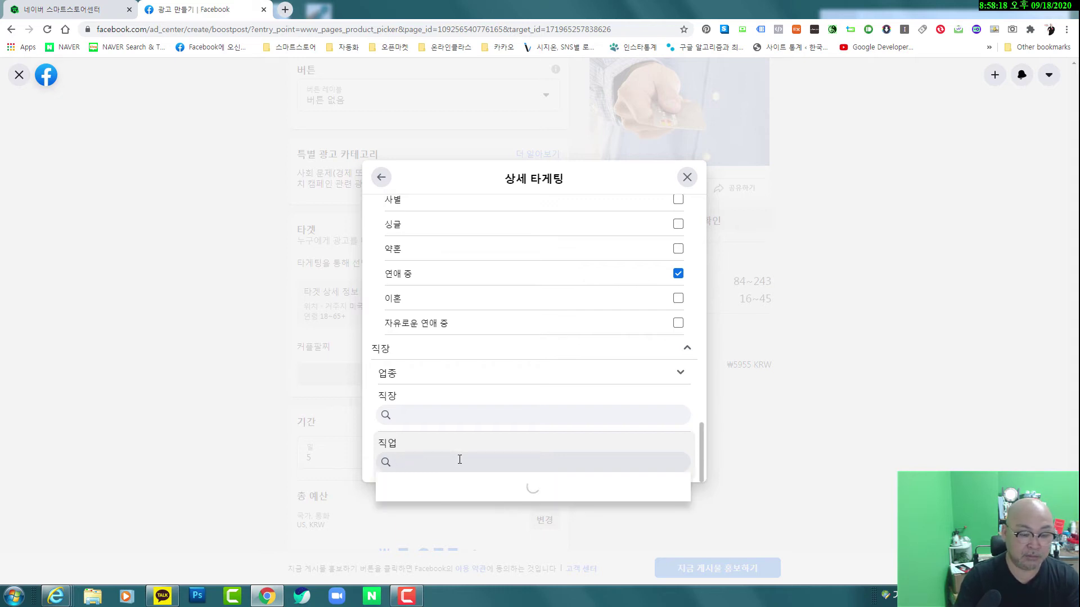
type("프랜차이즈")
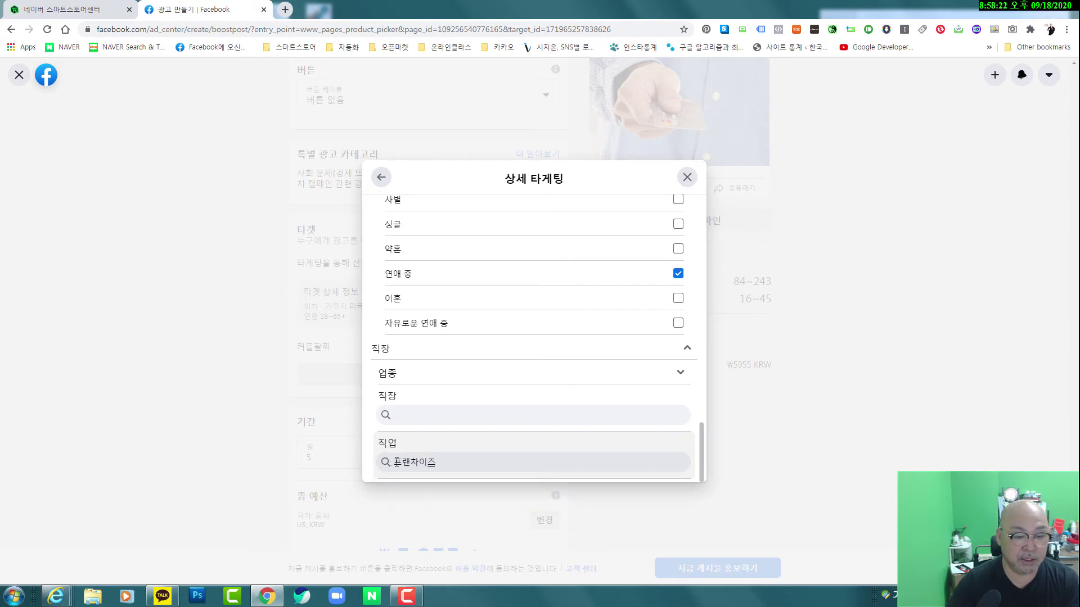
left_click_drag(396, 461, 462, 462)
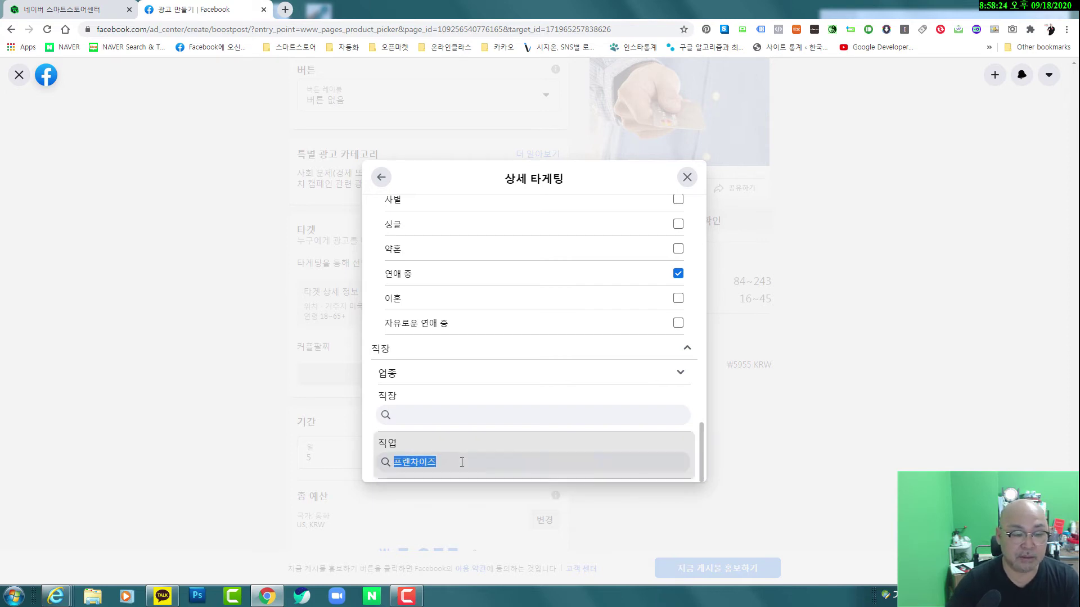
left_click(458, 461)
- Collapse the expanded 직장, 결혼/연애 상태 and 부모 groups in the demographic targeting list
left_click(387, 349)
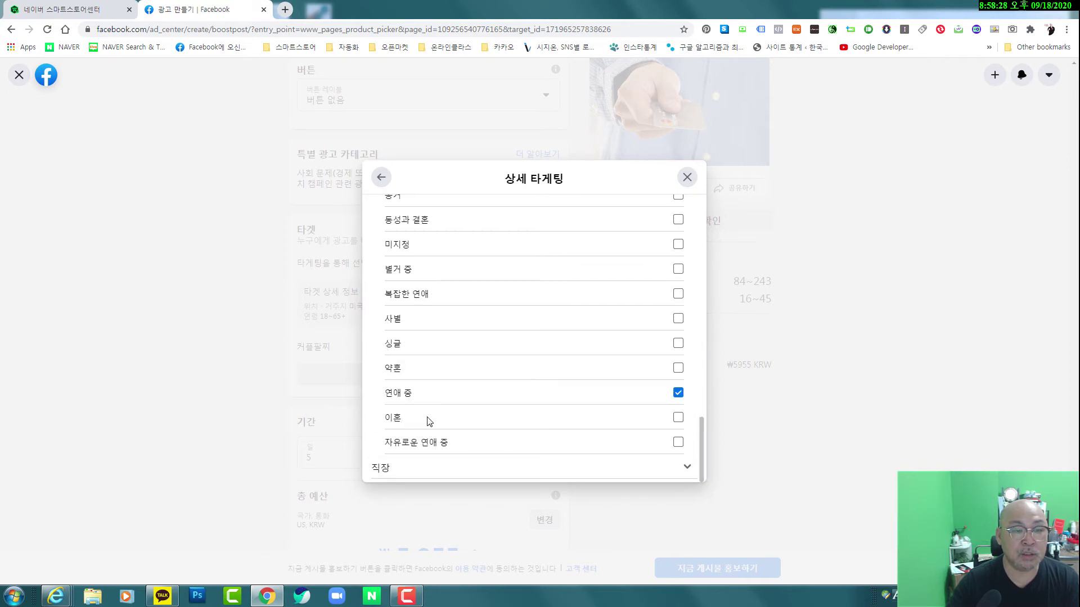
scroll(430, 422, "up", 3)
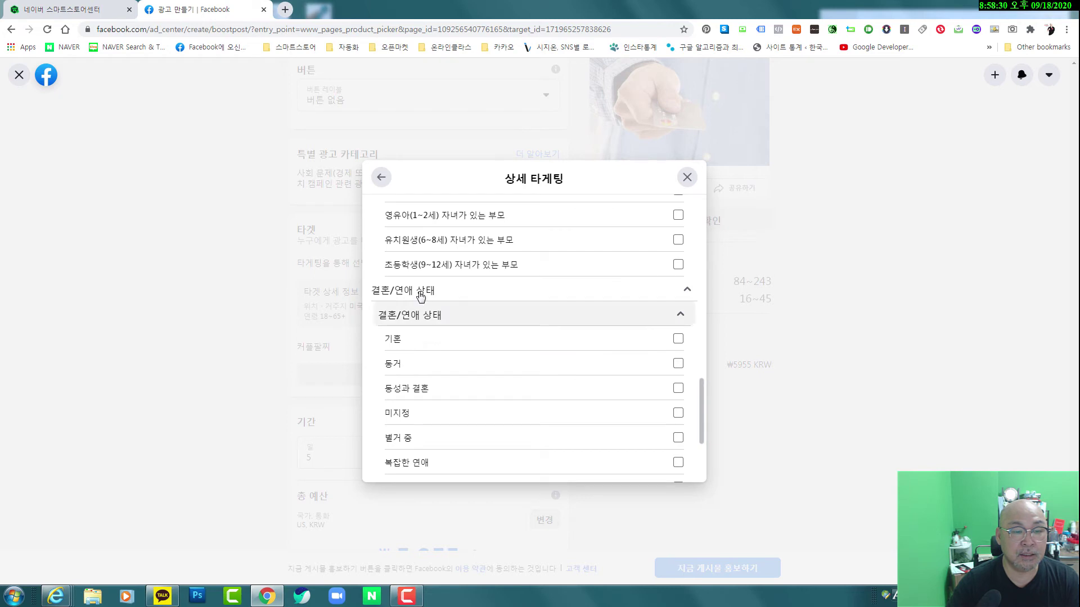
left_click(422, 291)
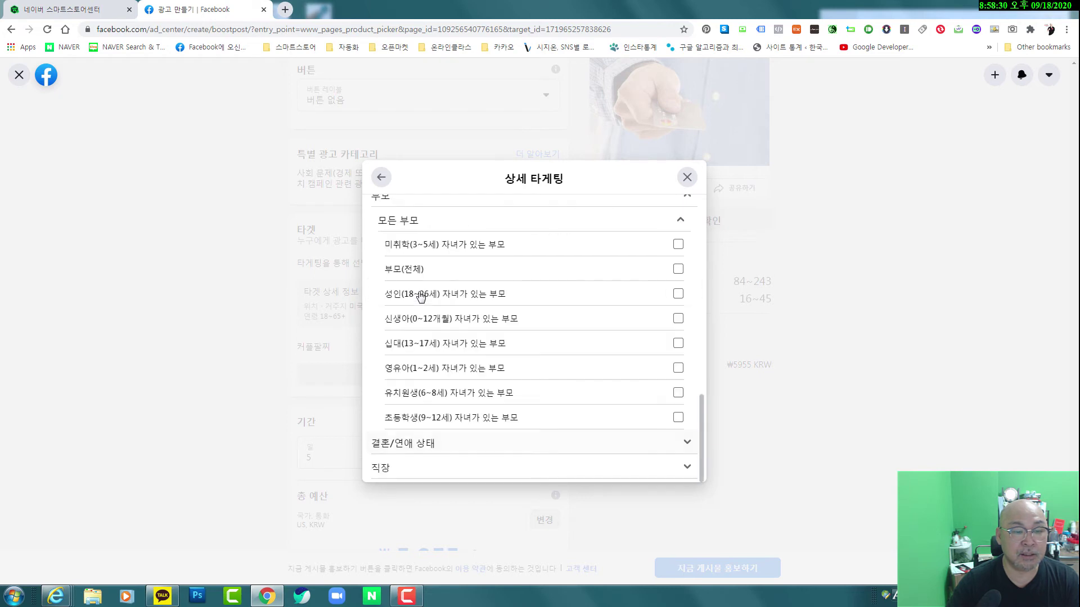
left_click(415, 227)
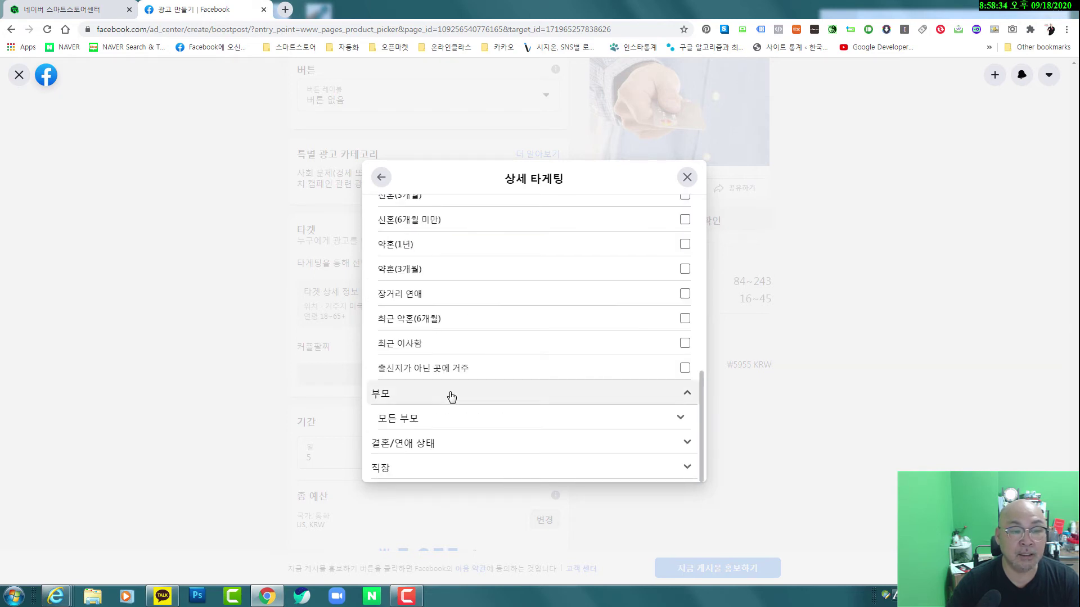
scroll(448, 390, "up", 3)
scroll(451, 397, "up", 10)
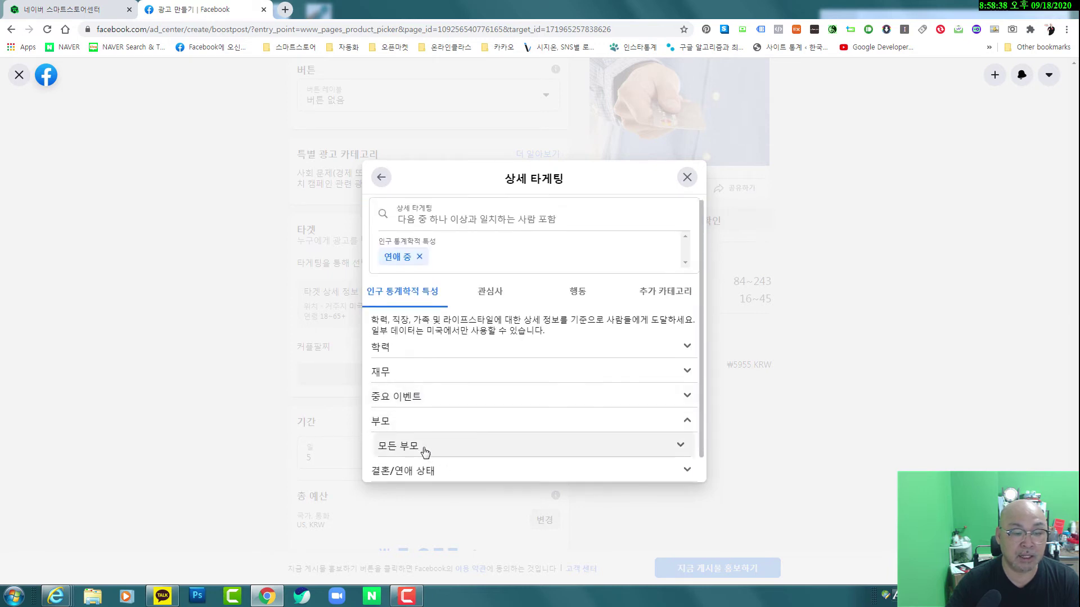
scroll(420, 450, "down", 1)
left_click(405, 398)
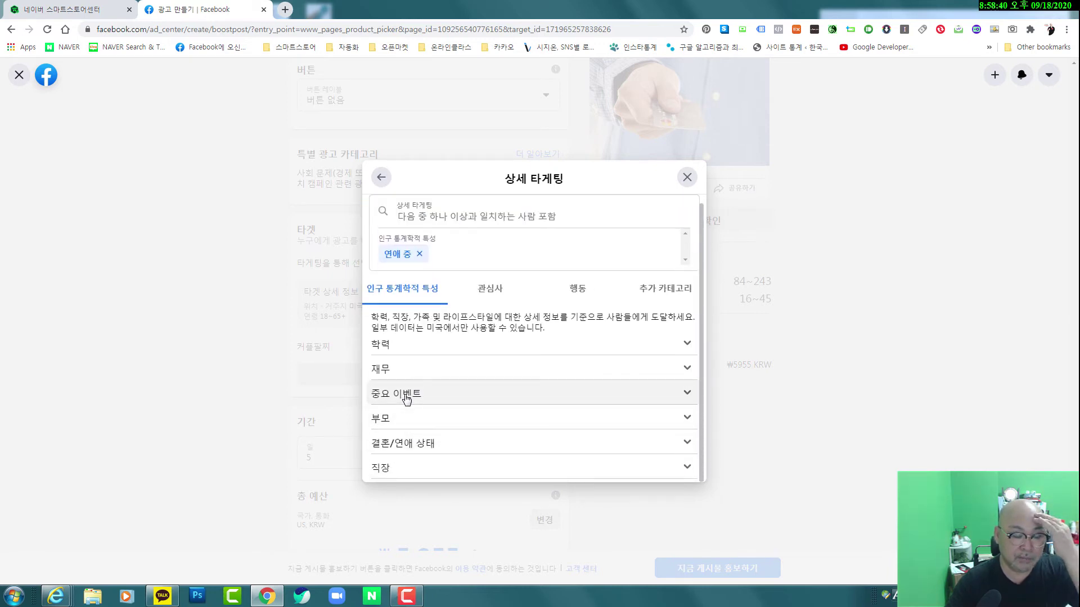
- Switch the detailed targeting to 관심사 and examine the 가족 및 결혼/연애 상태 interests
left_click(496, 294)
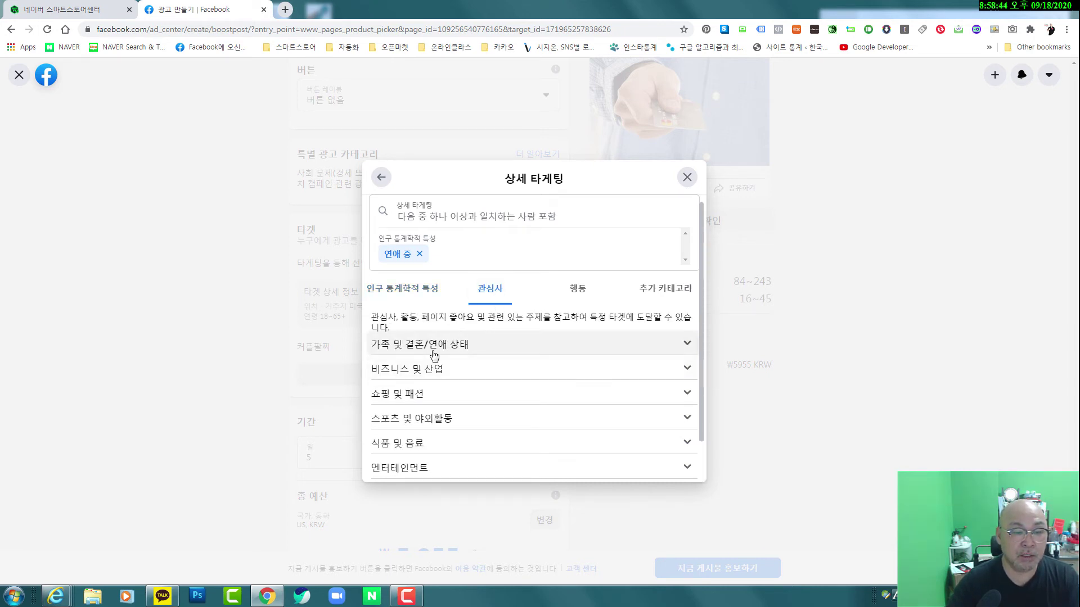
left_click(444, 353)
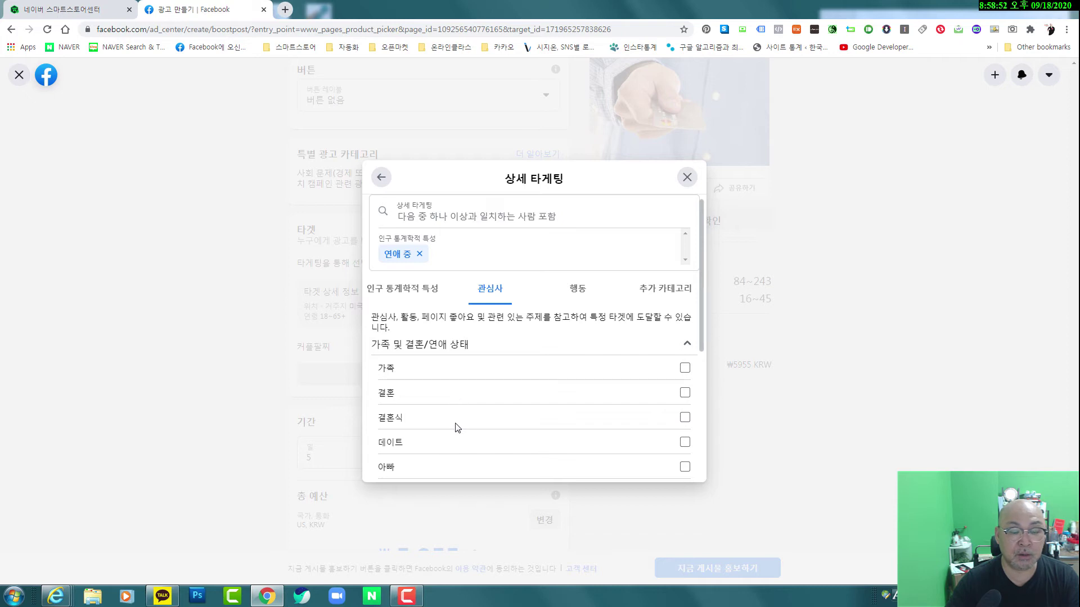
scroll(458, 426, "down", 2)
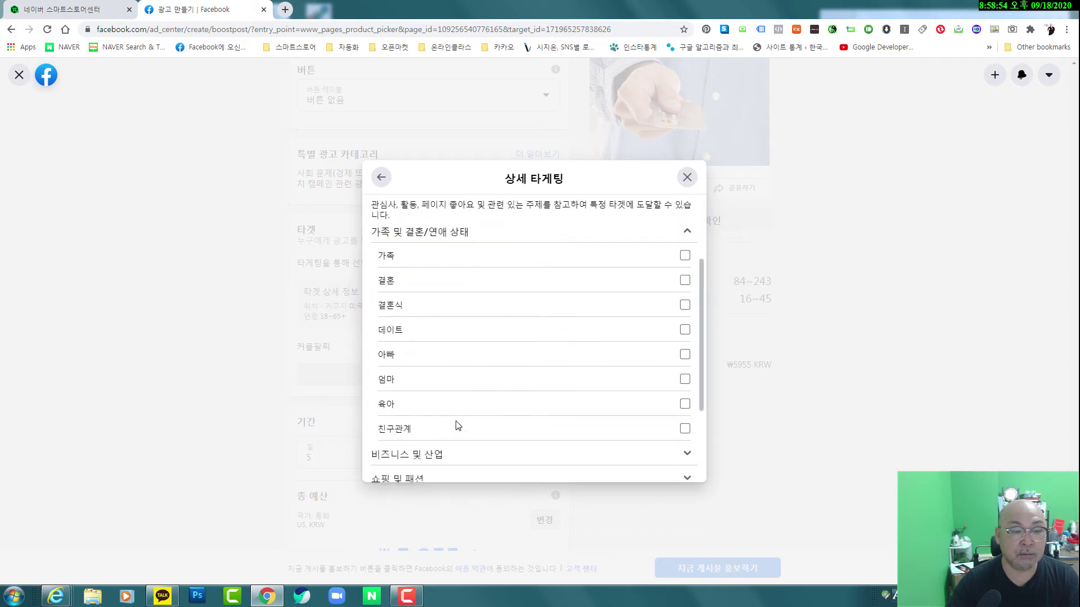
scroll(458, 426, "up", 2)
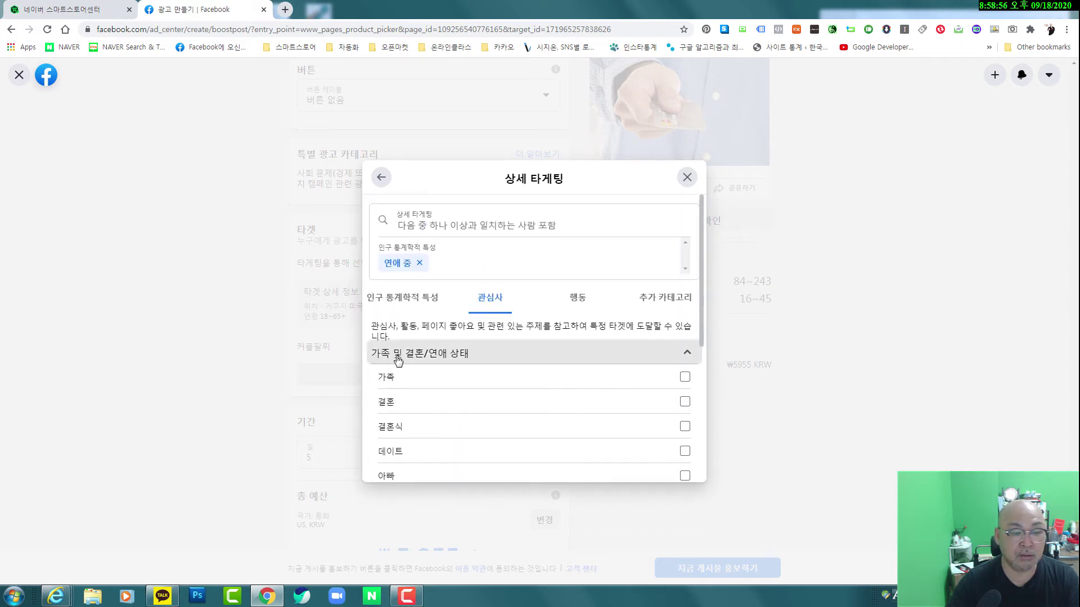
left_click(398, 359)
- Review the interests listed under 비즈니스 및 산업, from 간호 through 헬스케어
left_click(411, 381)
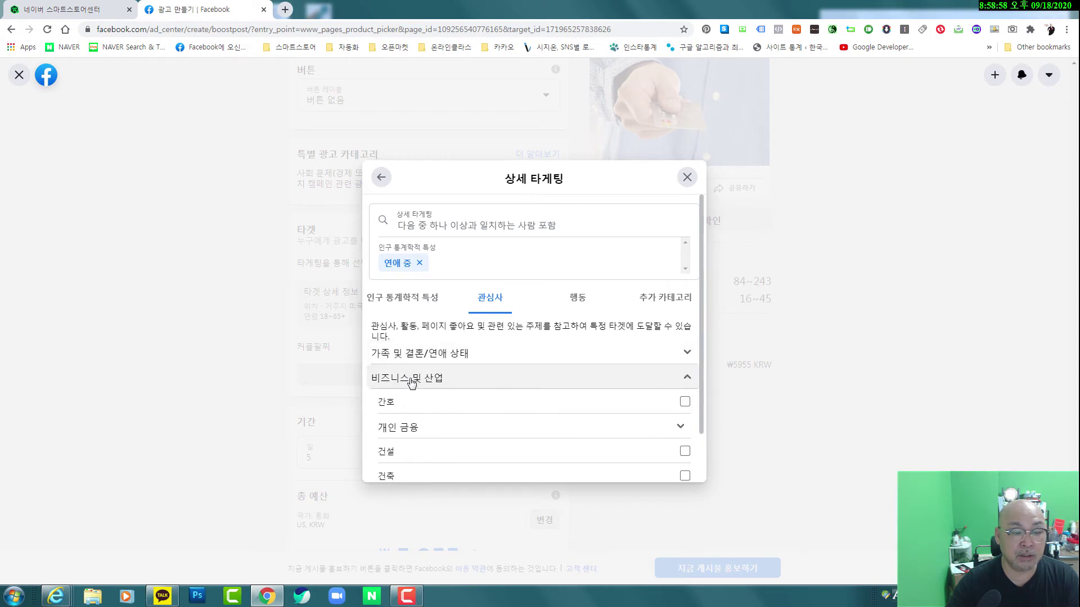
scroll(444, 368, "down", 1)
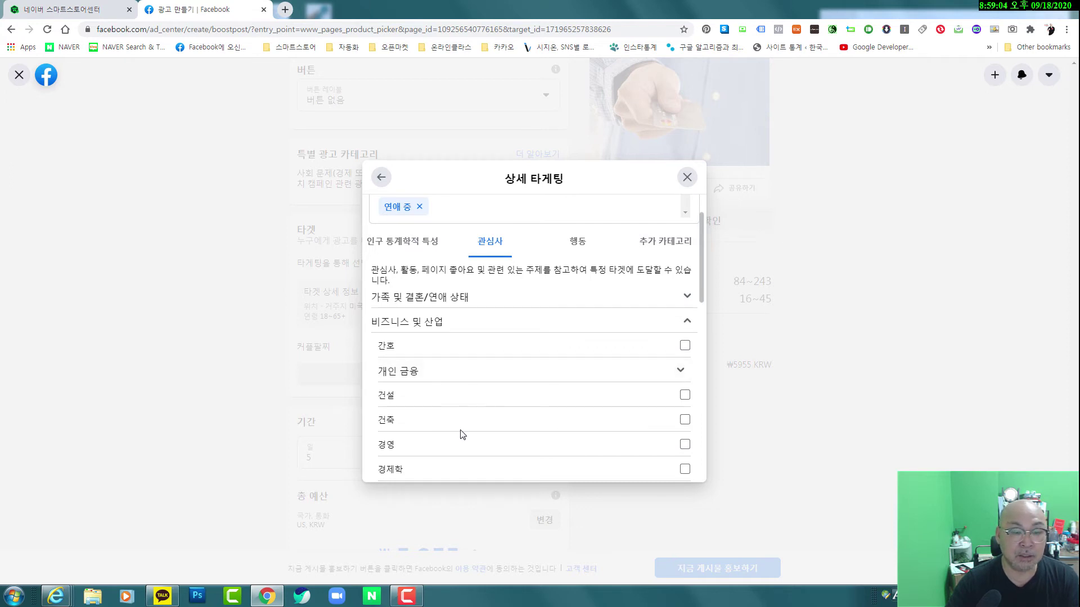
scroll(437, 377, "down", 3)
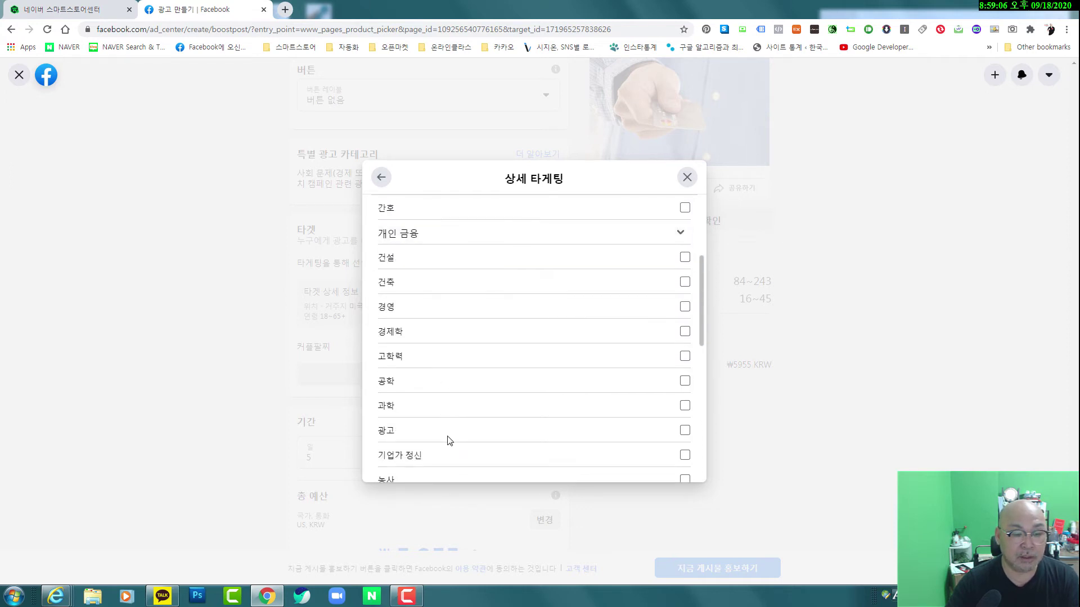
scroll(450, 440, "down", 4)
scroll(450, 440, "down", 2)
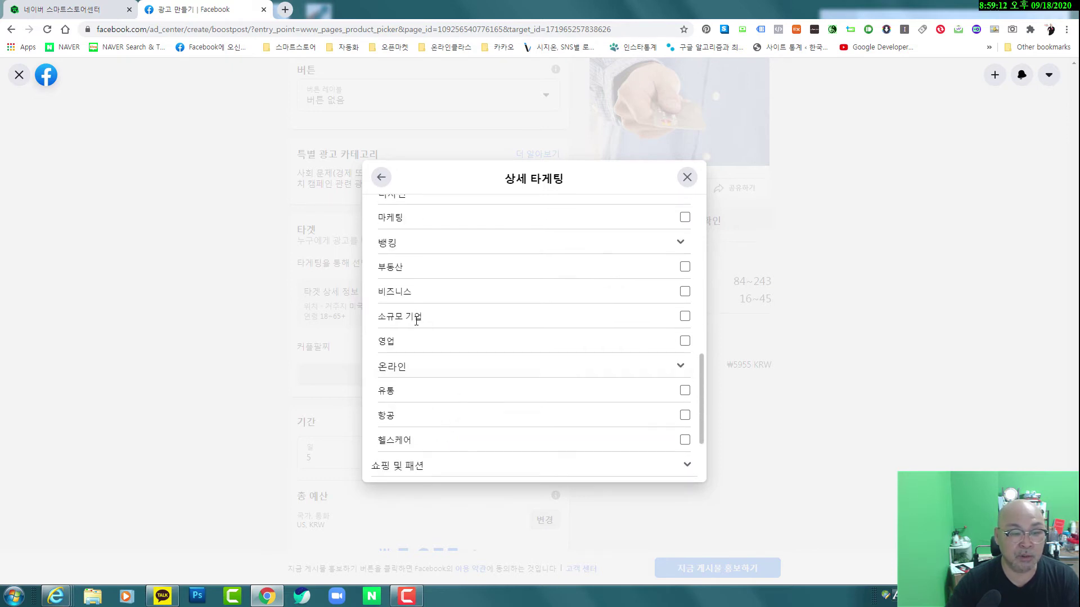
scroll(418, 402, "down", 2)
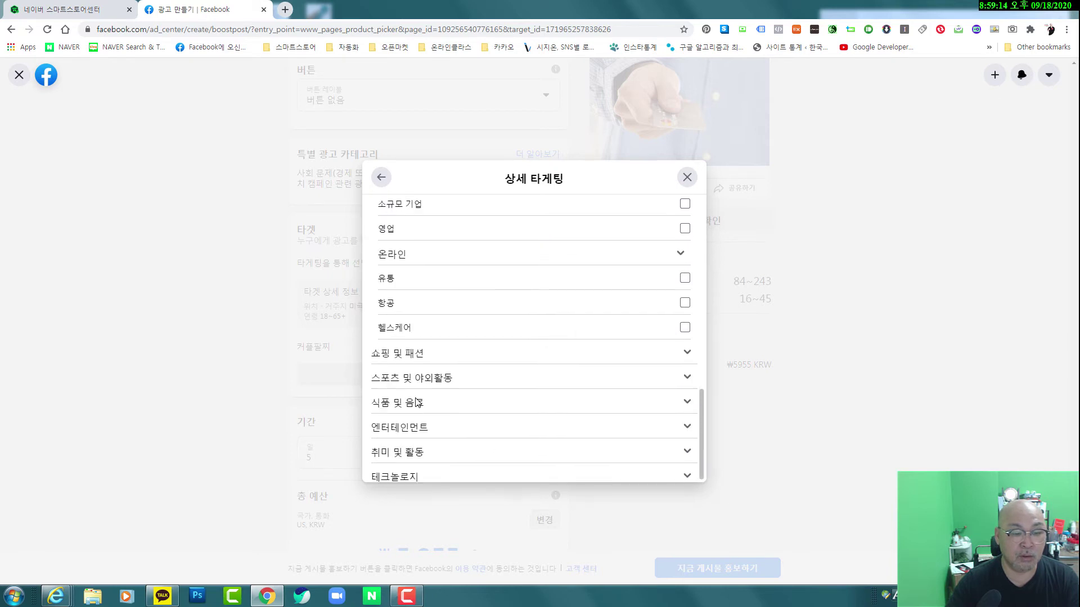
- Examine the 쇼핑 및 패션 subcategories and the 스포츠 interests under 스포츠 및 야외활동
left_click(413, 355)
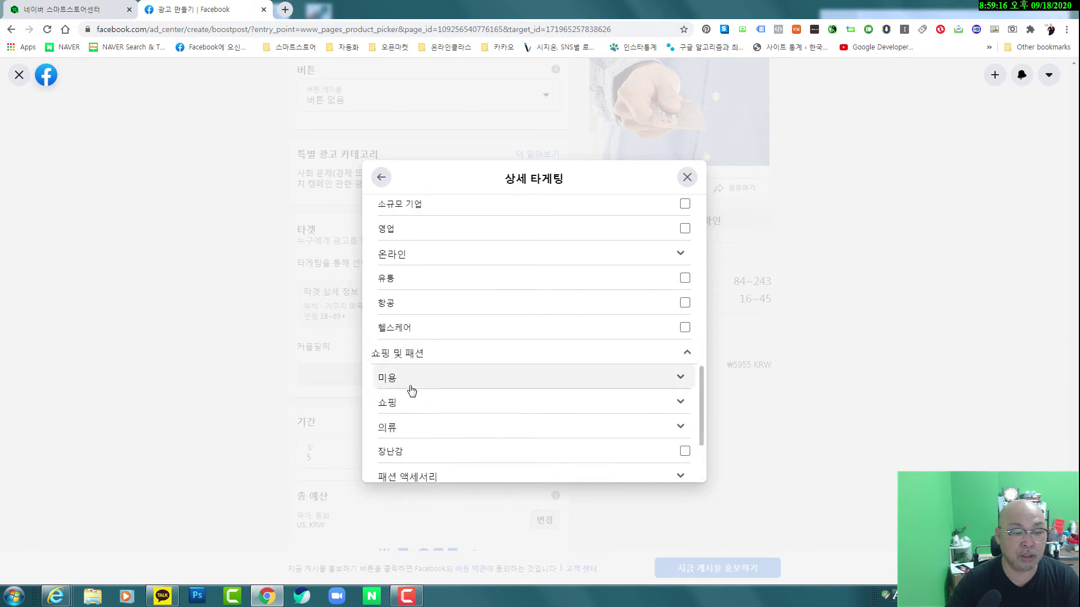
scroll(410, 389, "down", 2)
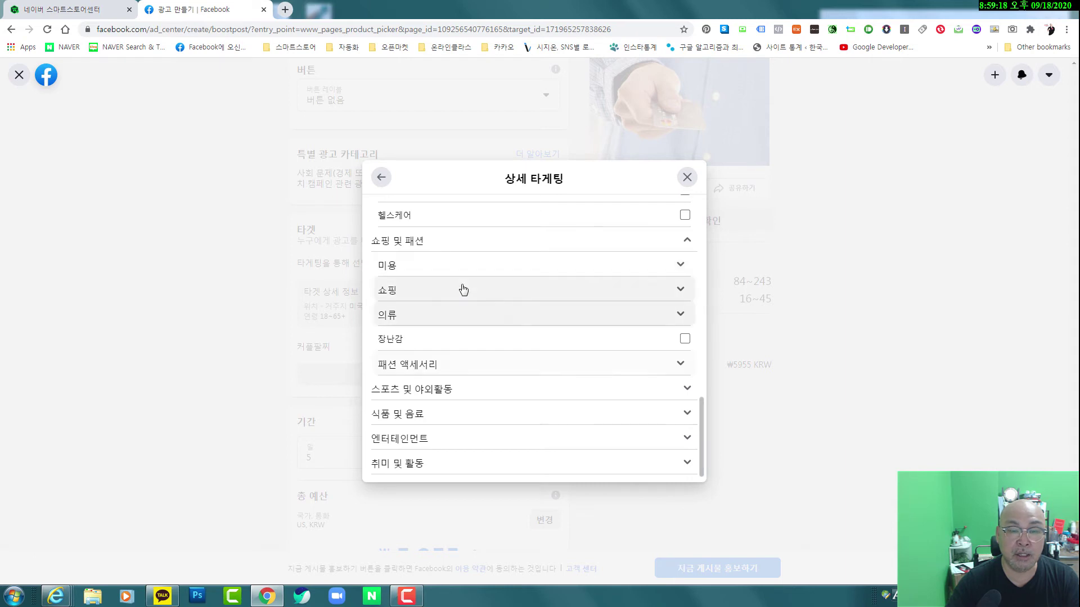
left_click(426, 391)
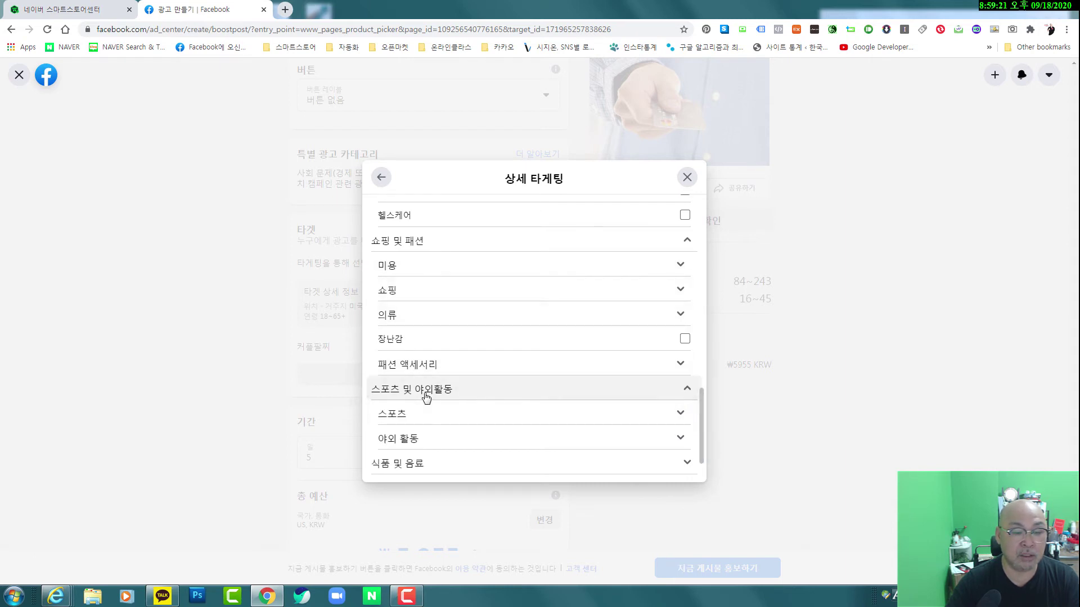
left_click(405, 419)
scroll(406, 421, "down", 3)
scroll(406, 421, "down", 4)
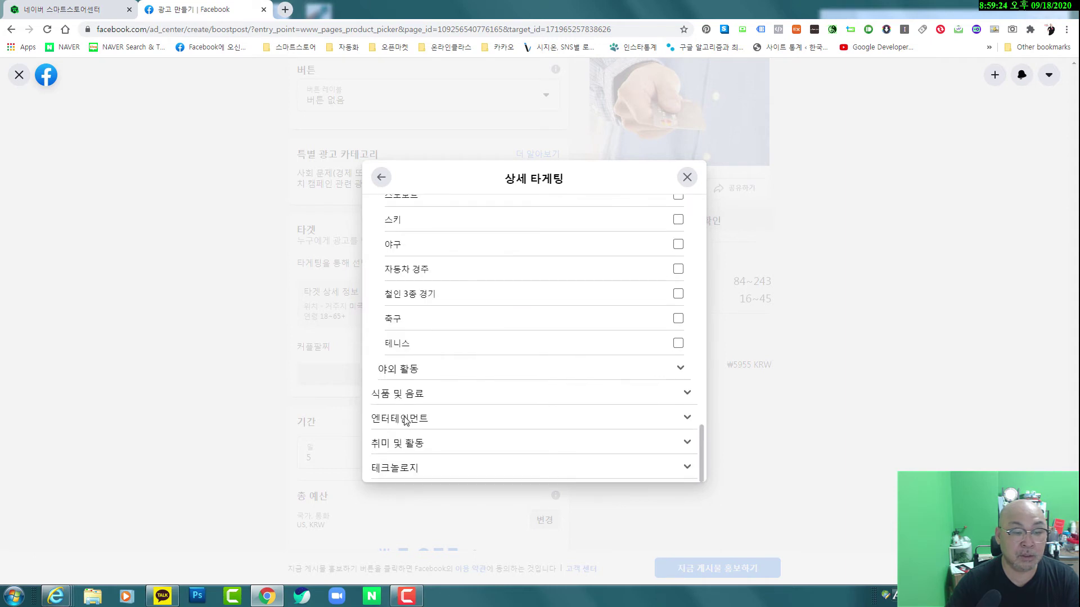
- Expand the 엔터테인먼트 interests and look over its subcategories along with the rest of the interest list
left_click(407, 419)
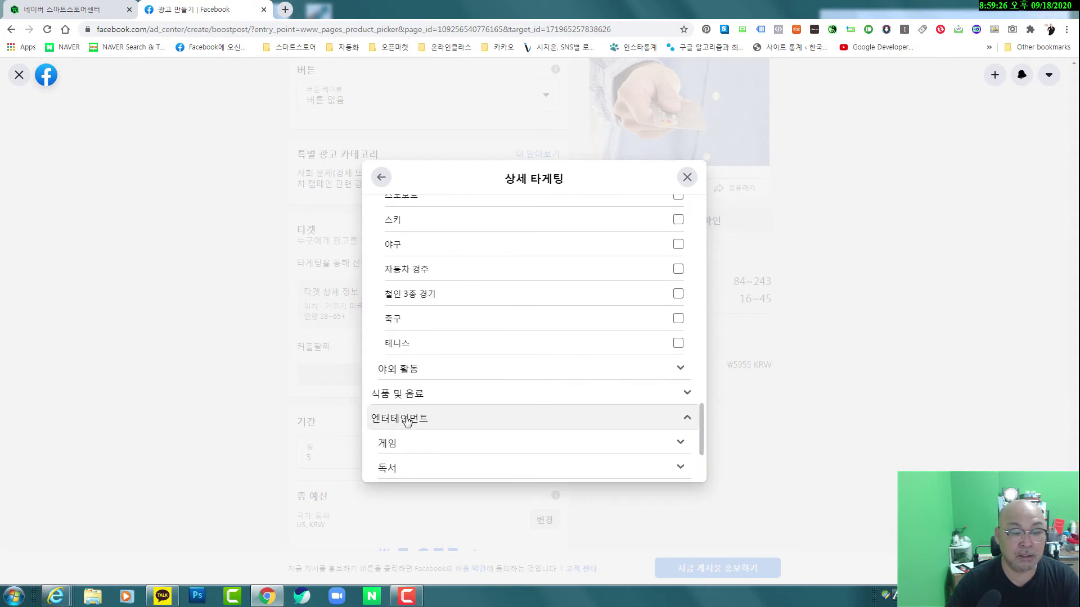
scroll(407, 421, "up", 15)
scroll(408, 421, "up", 1)
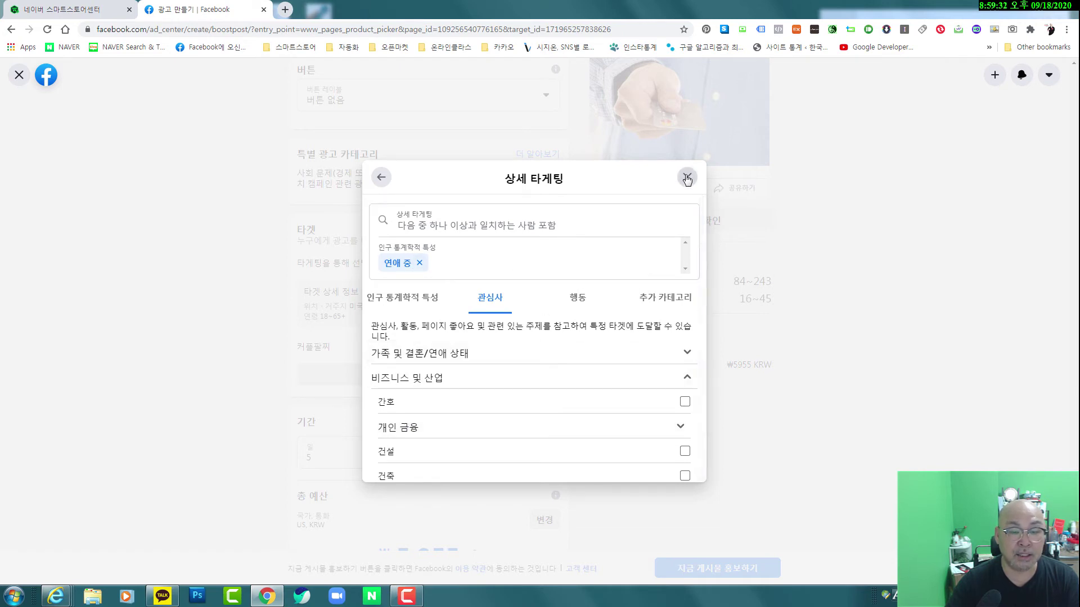
scroll(635, 393, "down", 5)
scroll(634, 409, "down", 15)
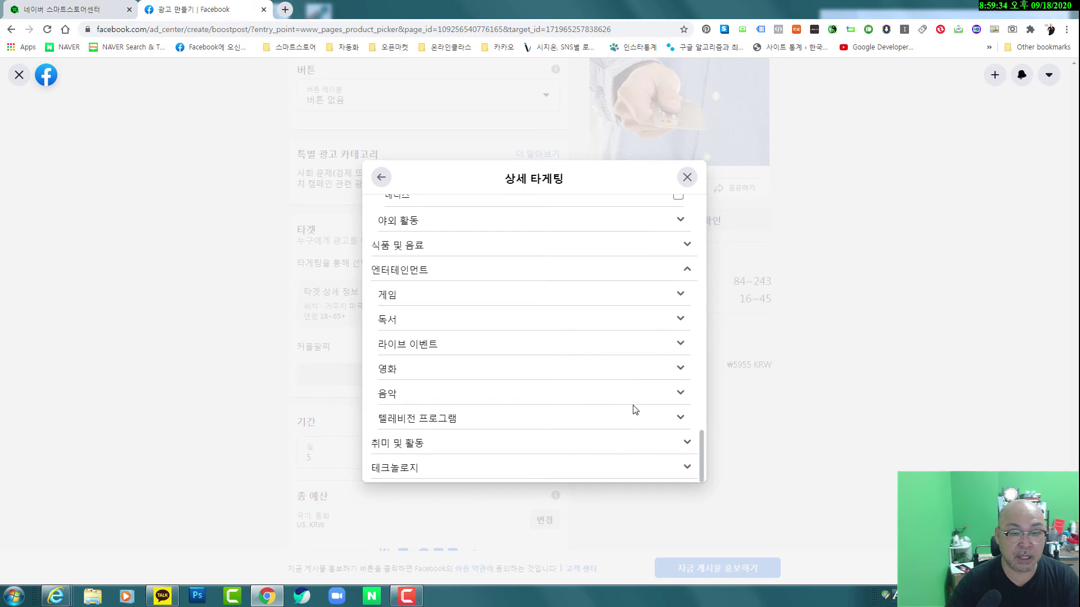
- Close the target editing dialog without saving the audience and confirm
left_click(687, 177)
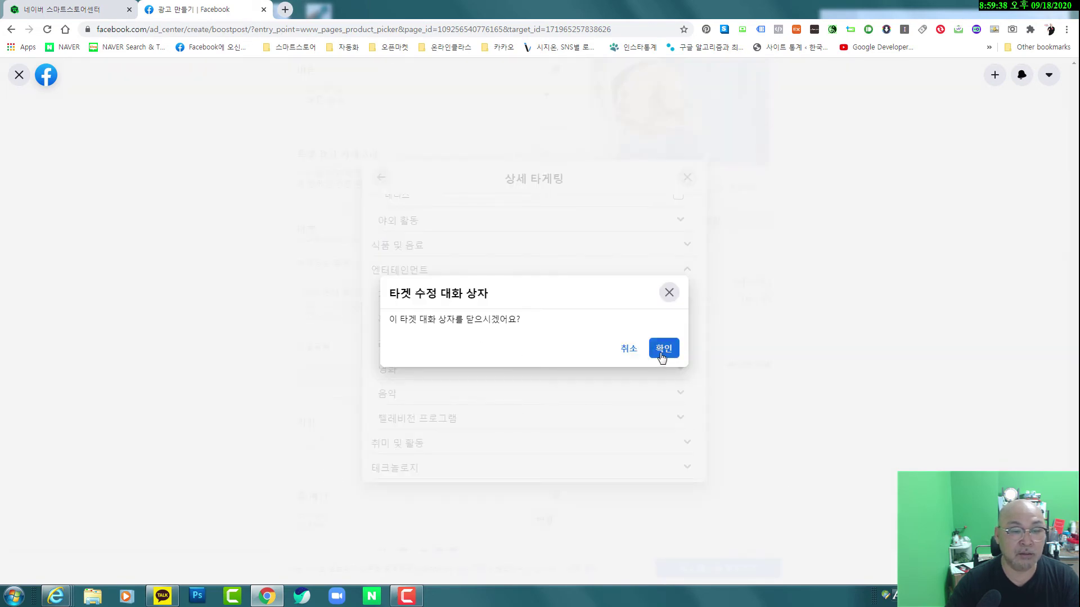
left_click(664, 348)
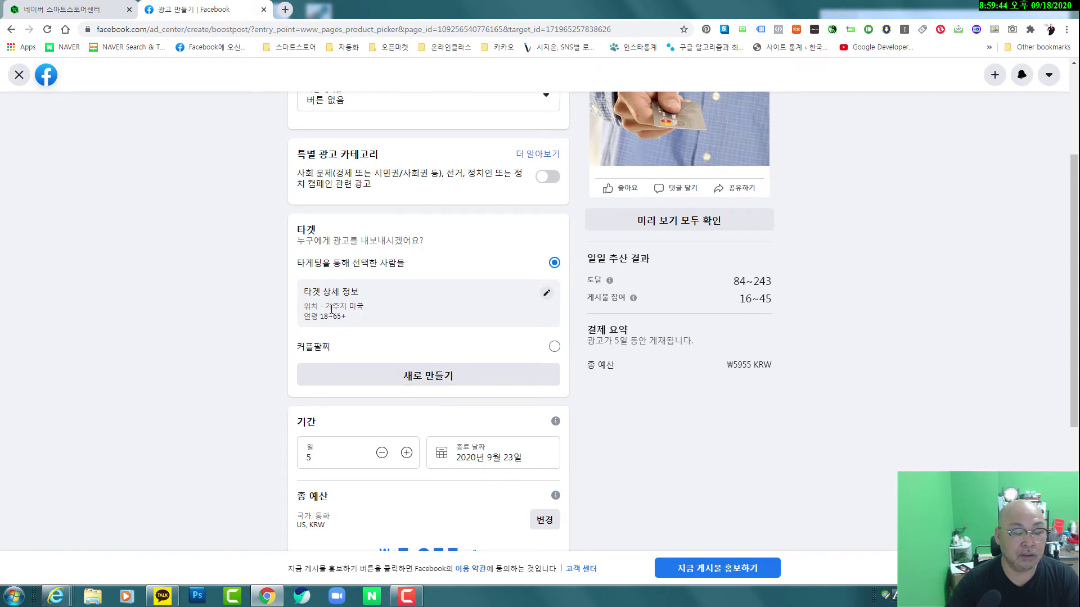
- Edit the target audience and replace the 미국 location with the city 서울, Seoul, 대한민국
left_click(546, 293)
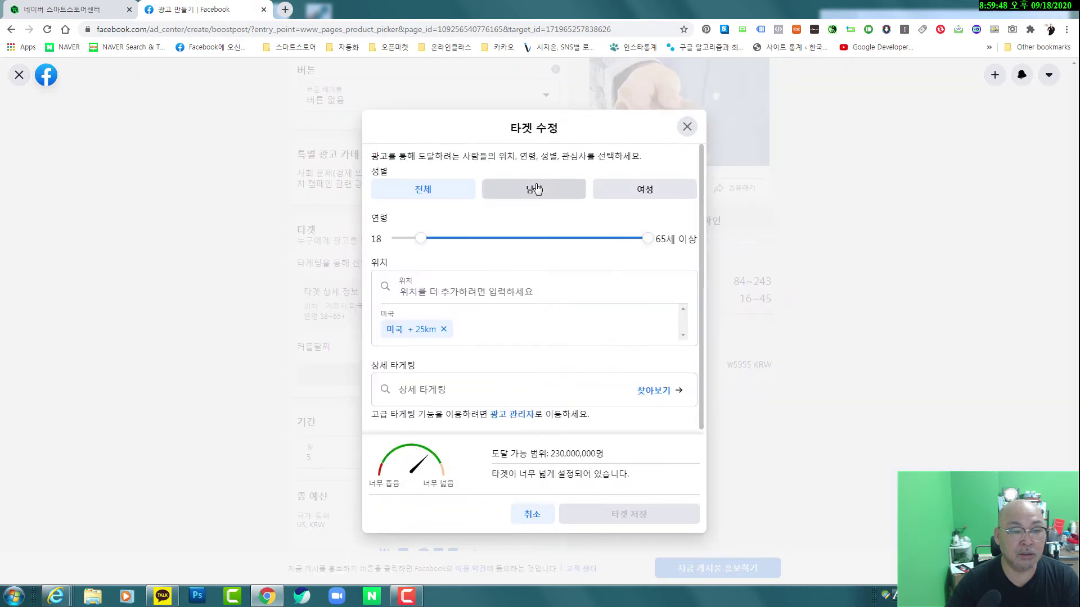
left_click(444, 330)
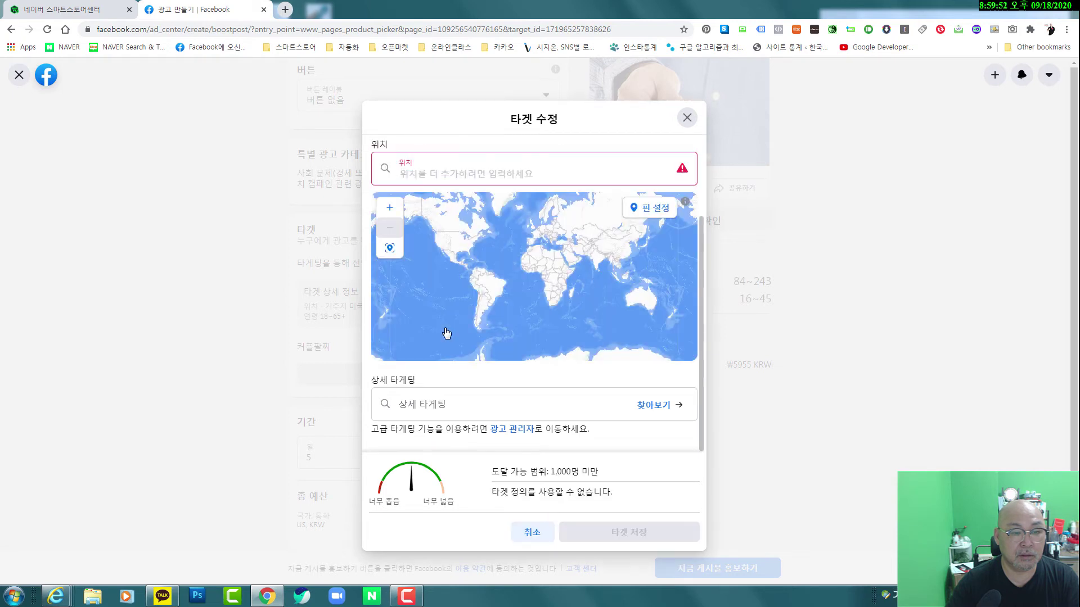
type("대한")
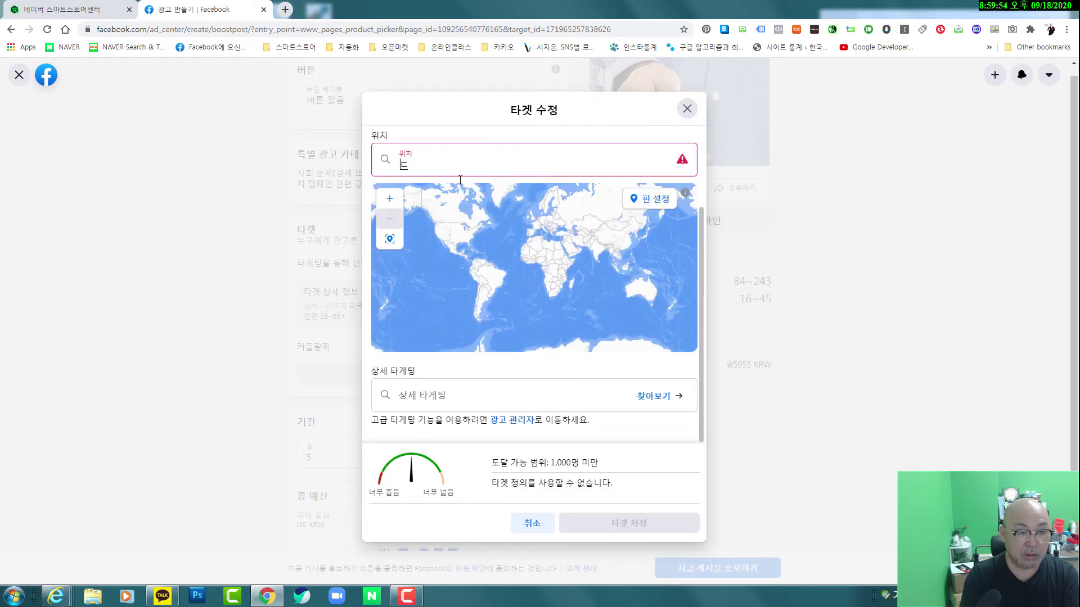
type("민국")
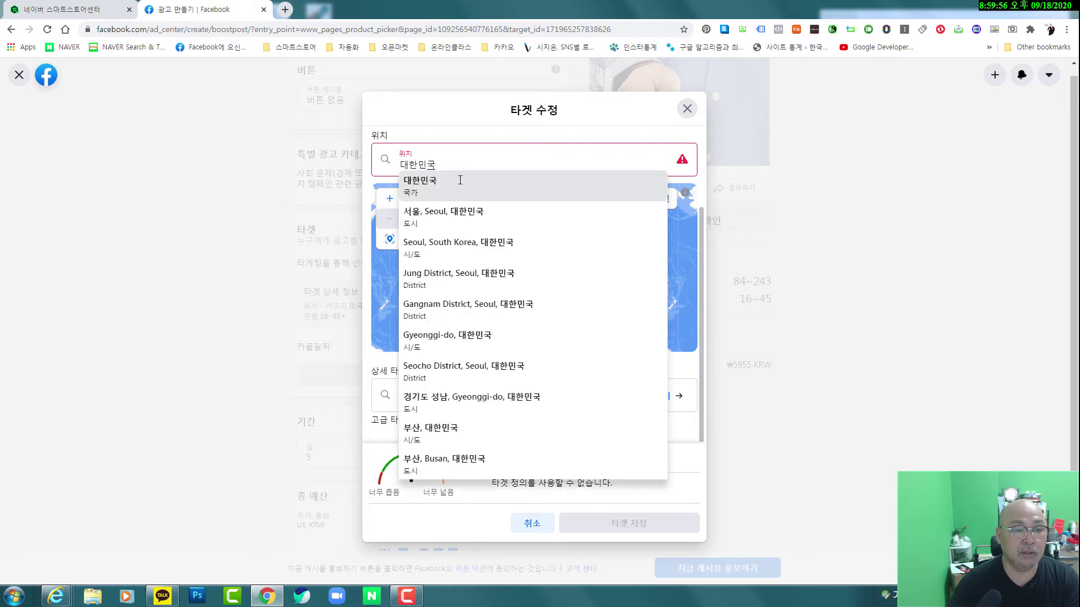
left_click(445, 215)
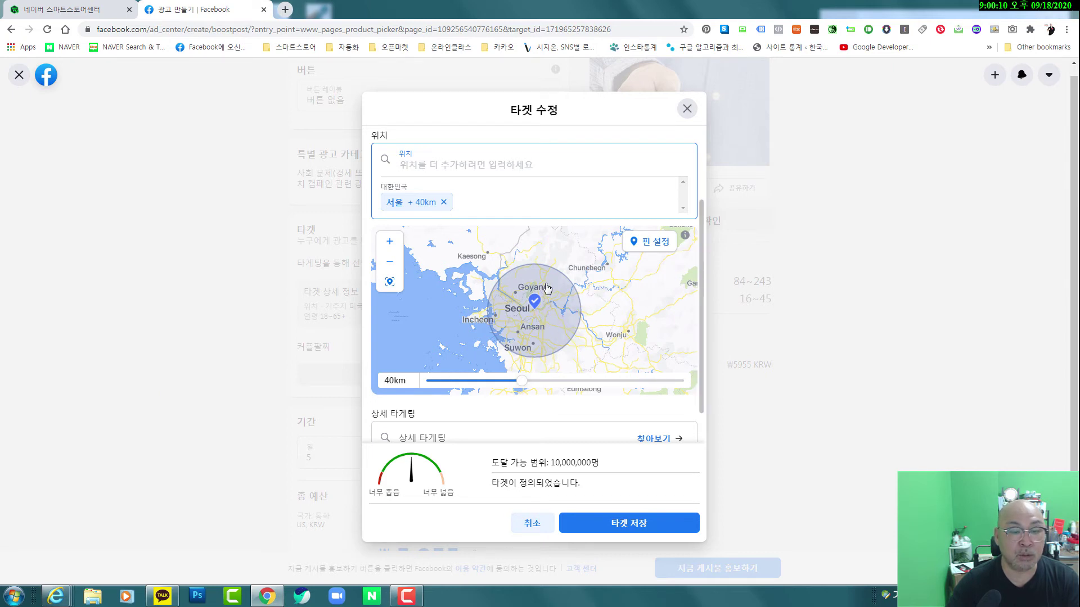
- Examine the location map around the 서울 pin down to the streets near Gangnam-daero
left_click(389, 242)
left_click(390, 243)
left_click(389, 243)
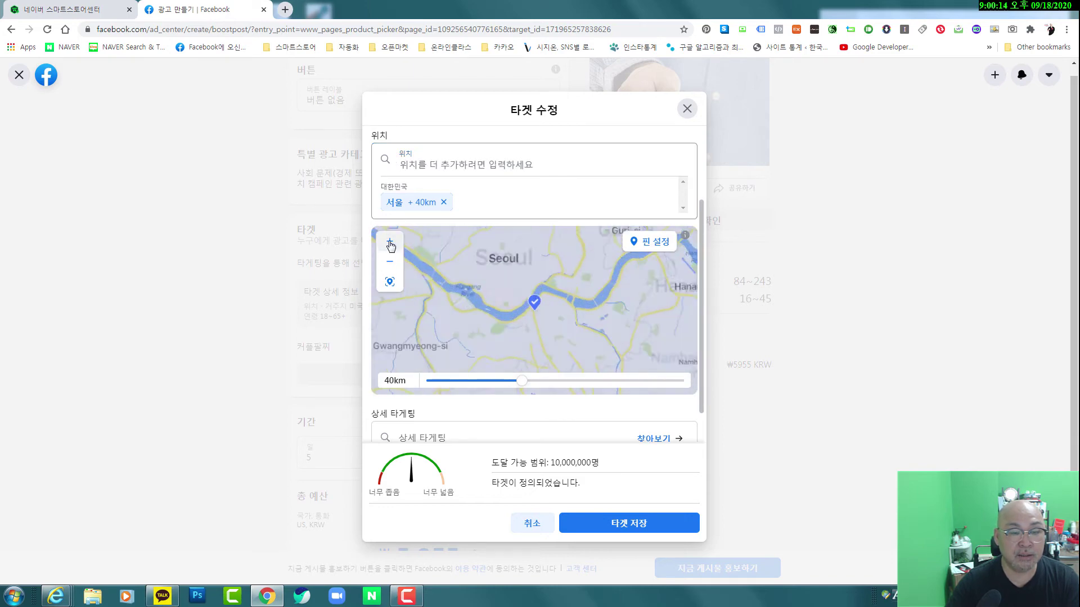
left_click(390, 243)
left_click(389, 243)
left_click(389, 243)
left_click(389, 243)
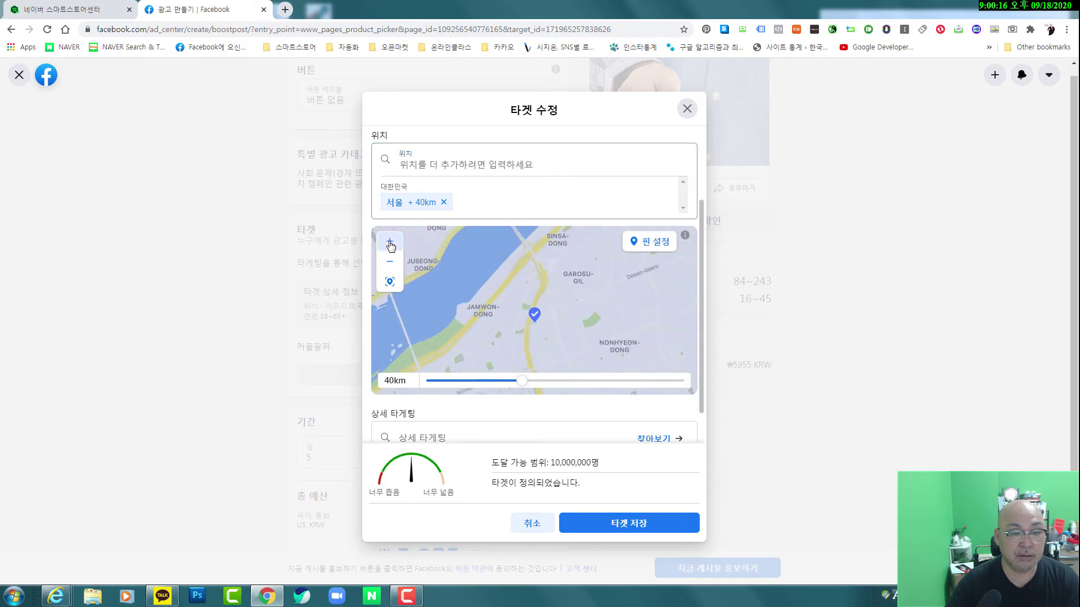
left_click(389, 243)
left_click(390, 243)
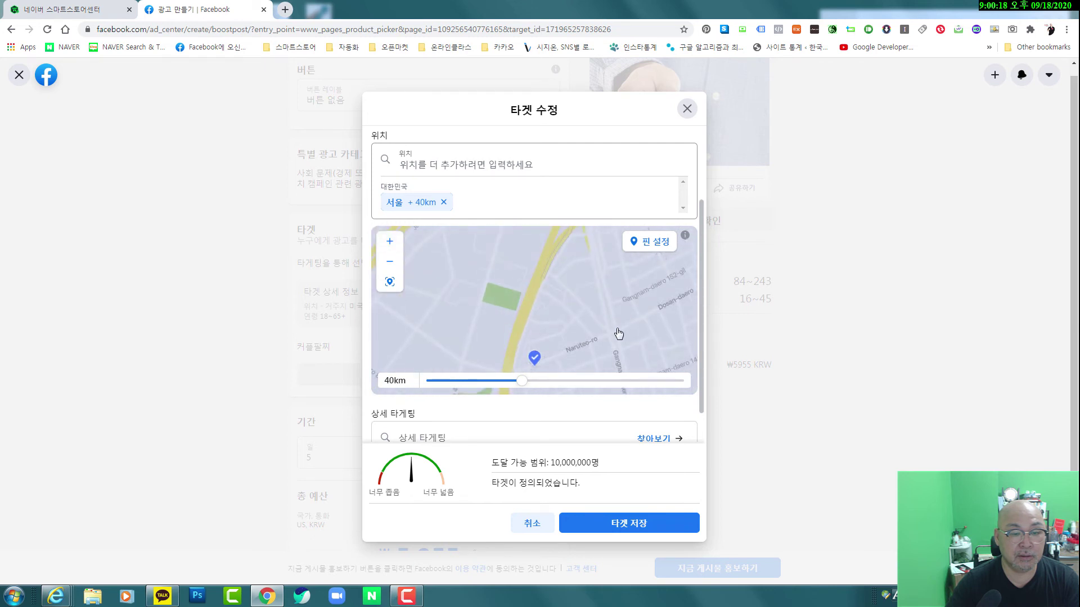
left_click_drag(618, 333, 600, 309)
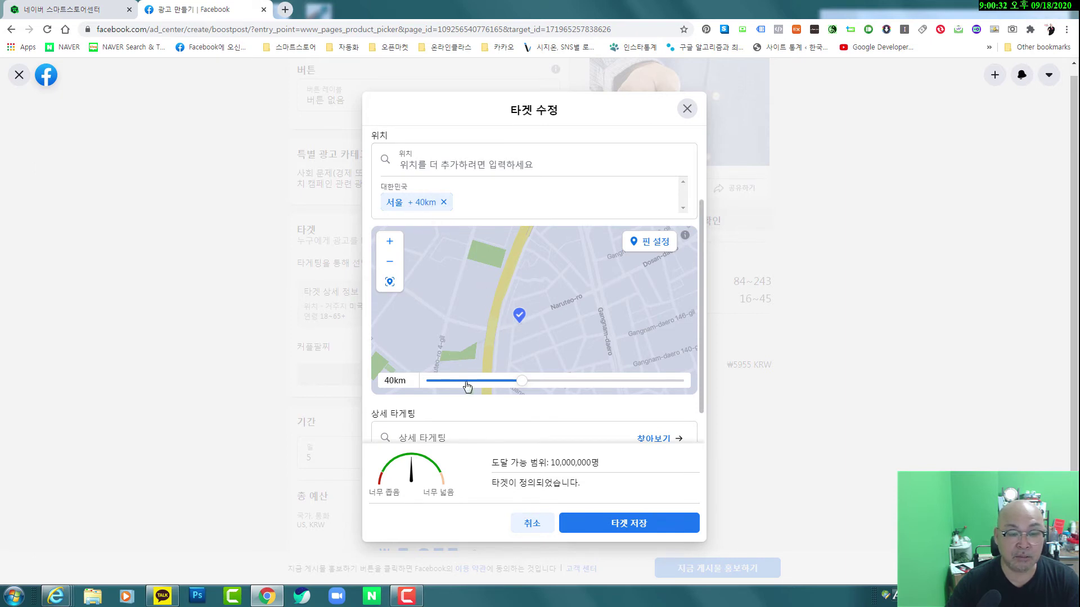
- Reduce the targeting radius around 서울 to 21km
left_click_drag(524, 382, 495, 337)
scroll(428, 366, "down", 1)
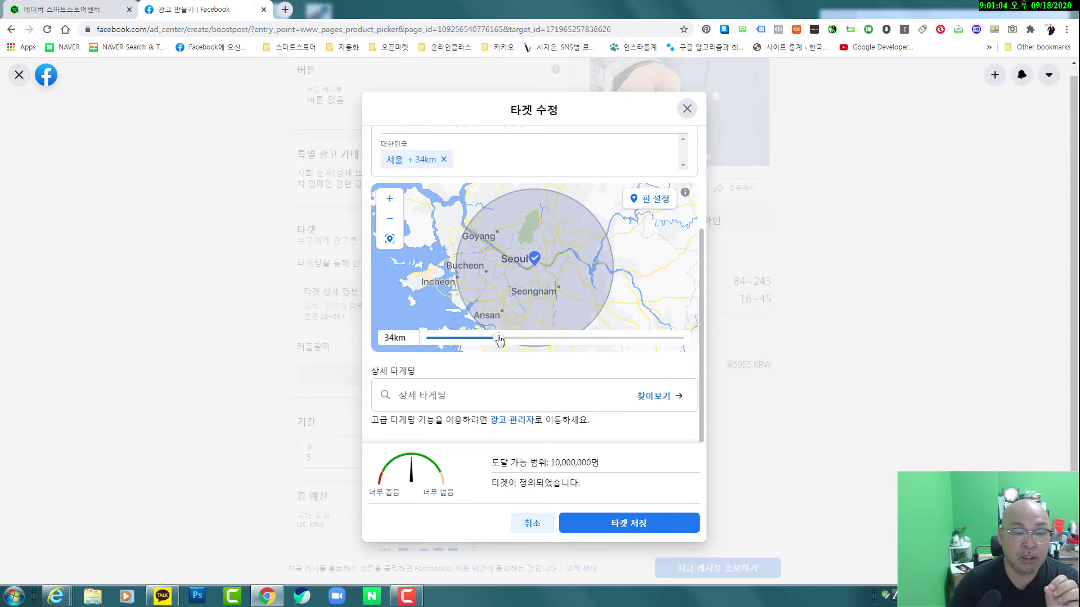
left_click_drag(499, 339, 419, 340)
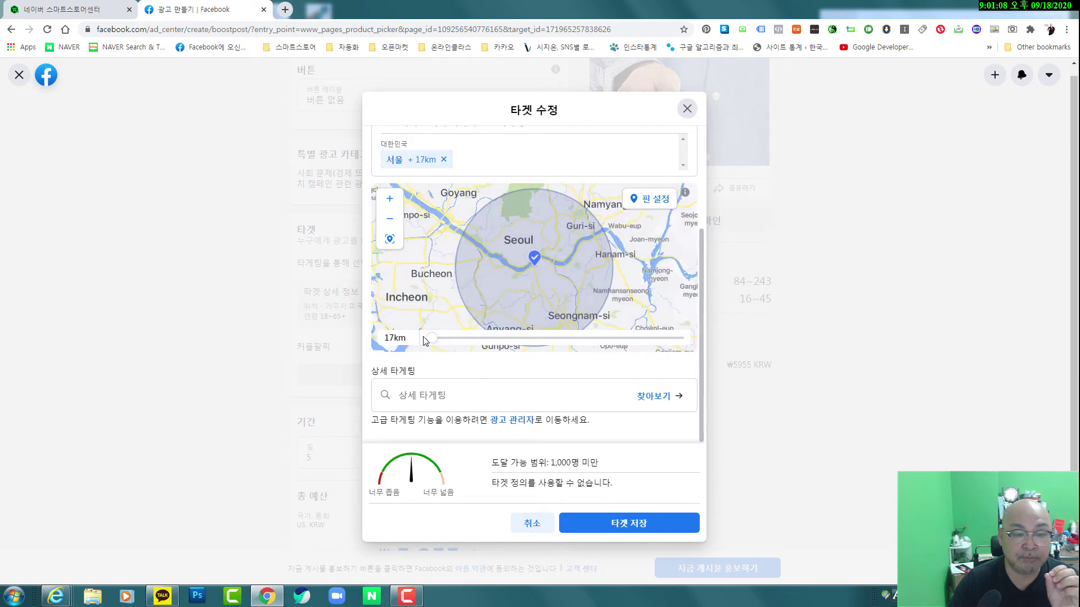
left_click_drag(432, 342, 444, 343)
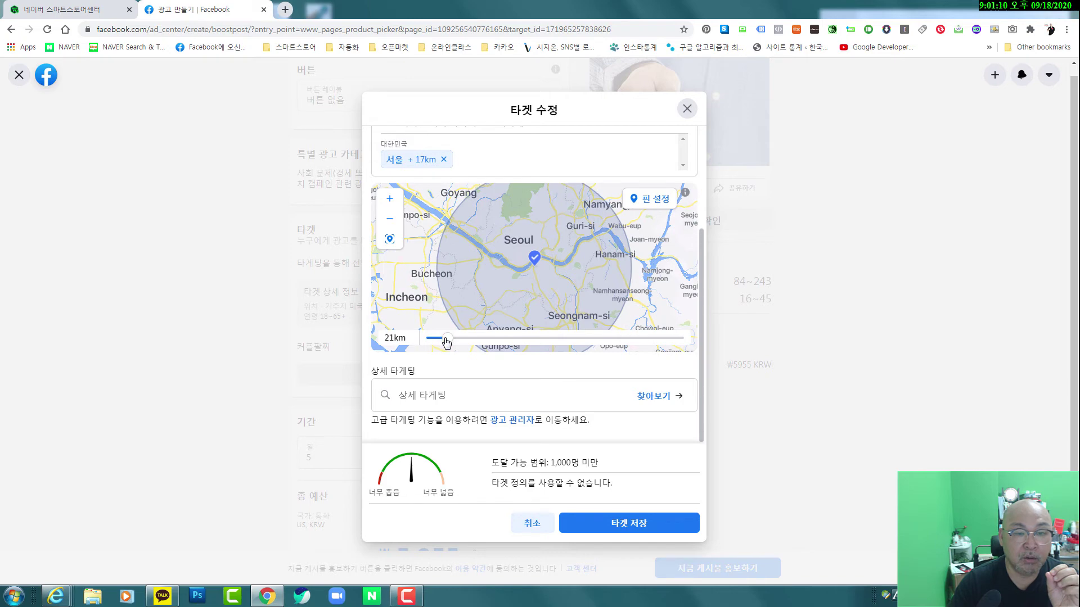
- Place a new location pin on the map among the streets just south of the Garosu-gil label
left_click(395, 206)
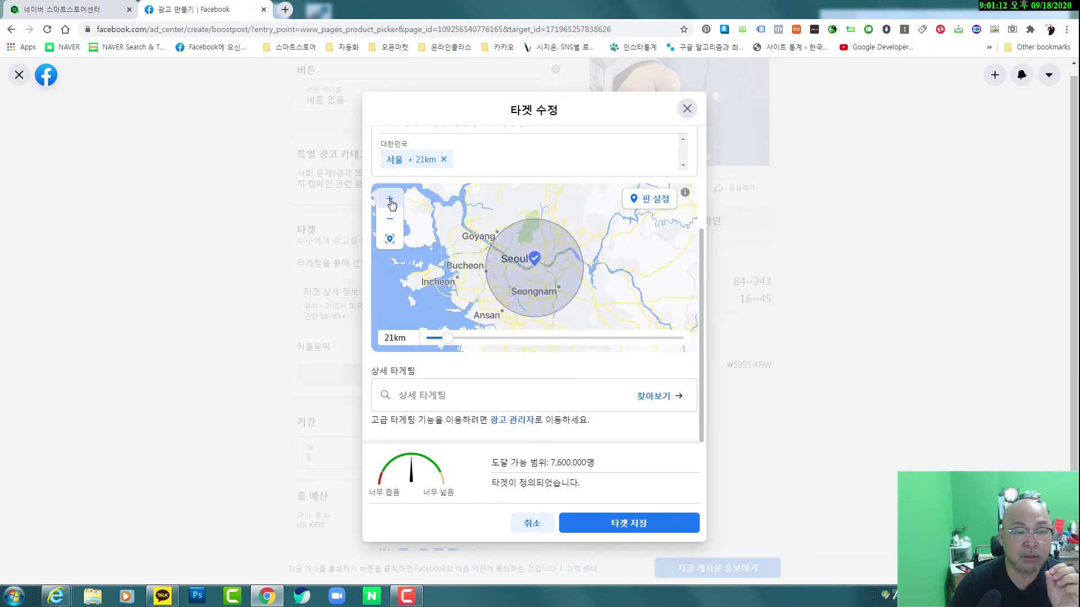
left_click(392, 204)
left_click(392, 204)
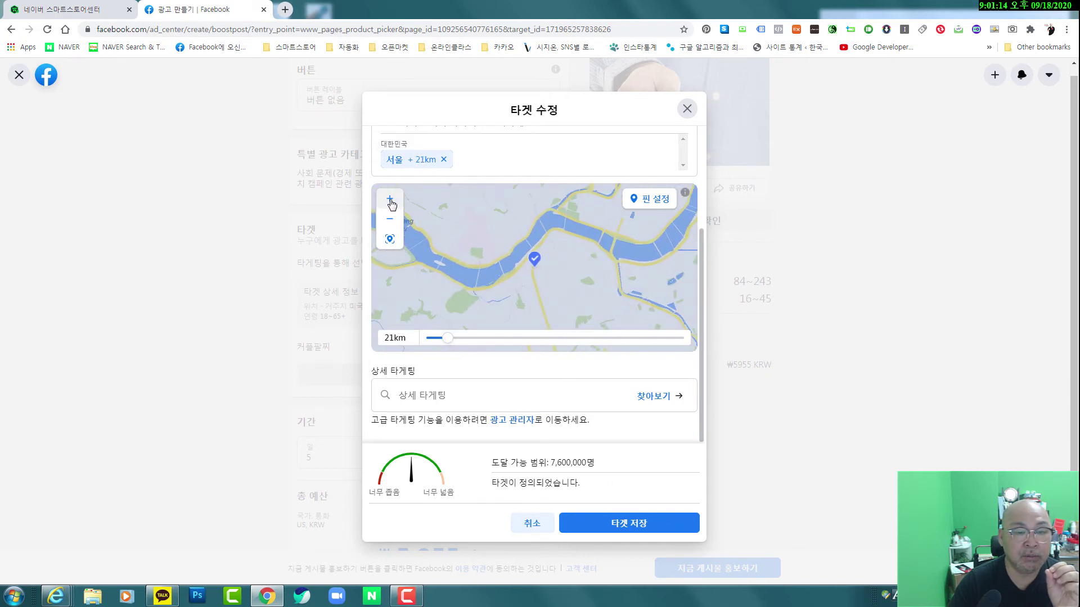
left_click(392, 204)
left_click(392, 203)
left_click(392, 203)
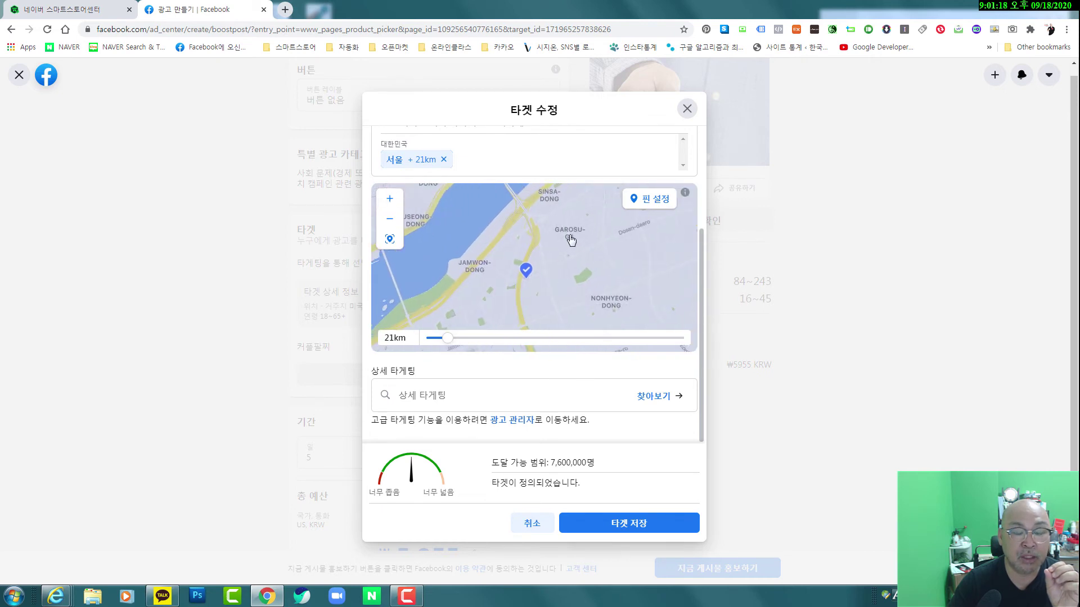
left_click_drag(600, 241, 586, 257)
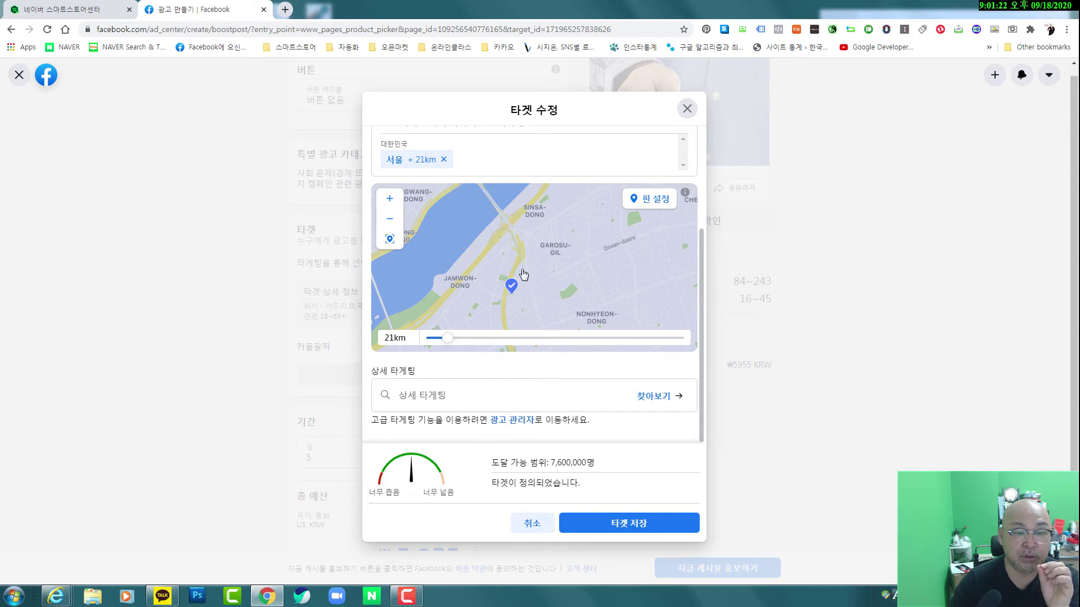
left_click(391, 202)
left_click(391, 203)
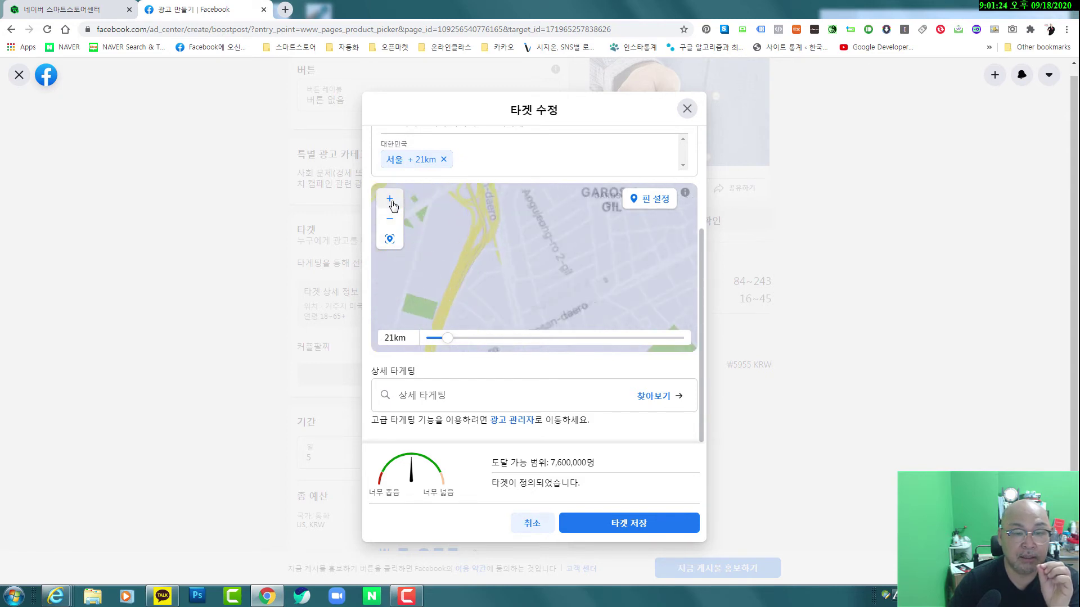
left_click(392, 202)
scroll(579, 306, "up", 1)
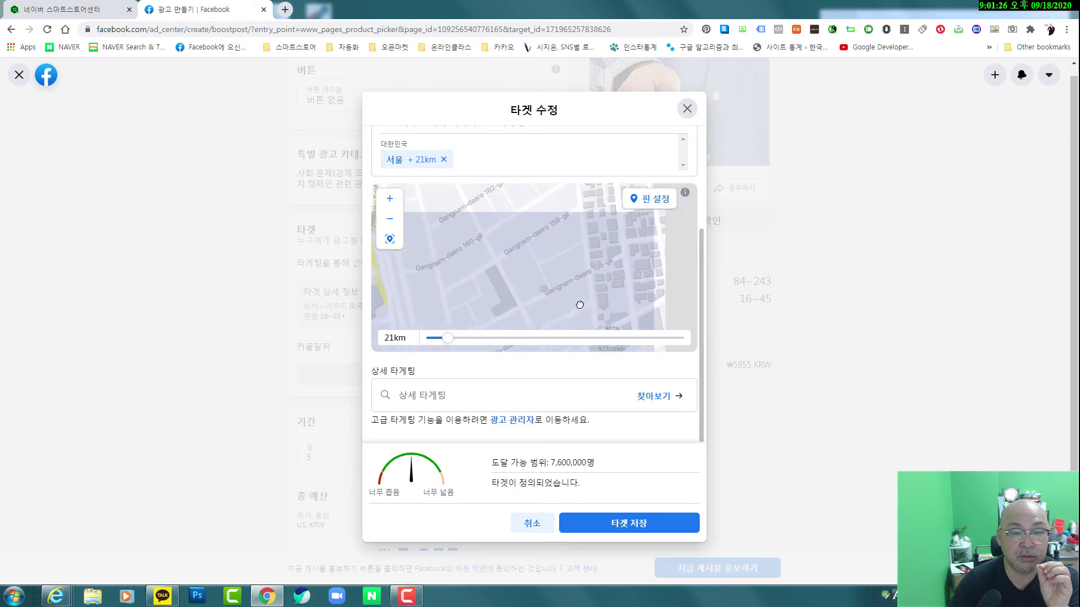
scroll(521, 320, "down", 1)
scroll(540, 292, "up", 1)
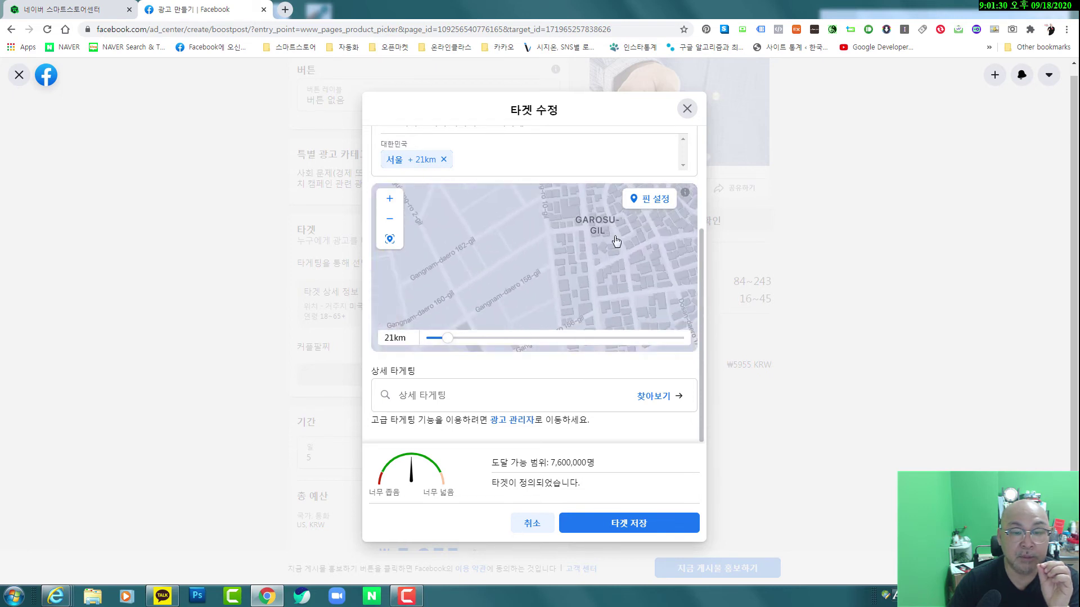
left_click(644, 207)
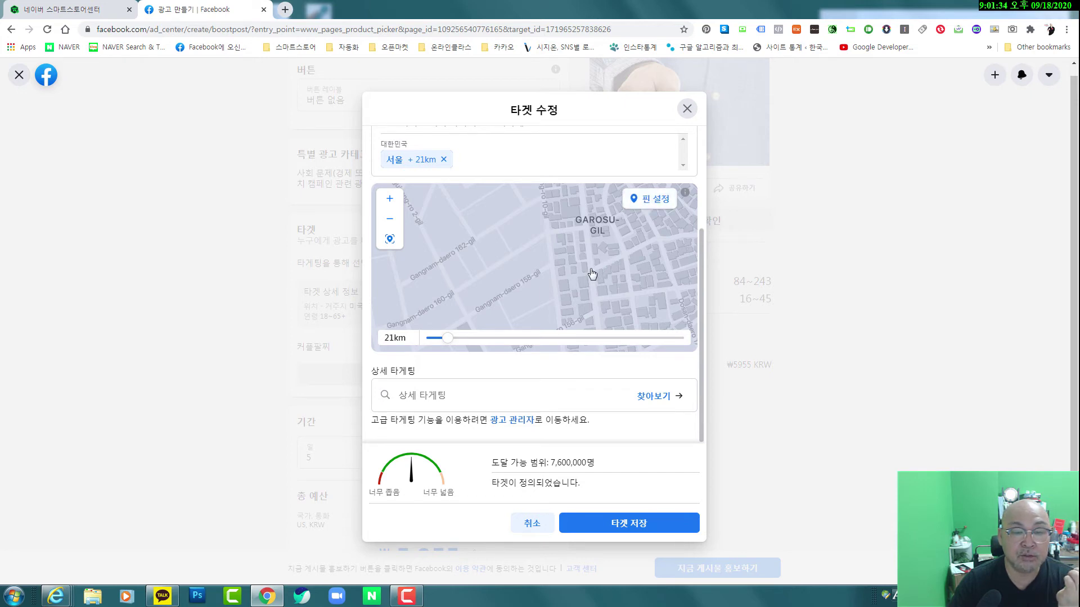
left_click(592, 274)
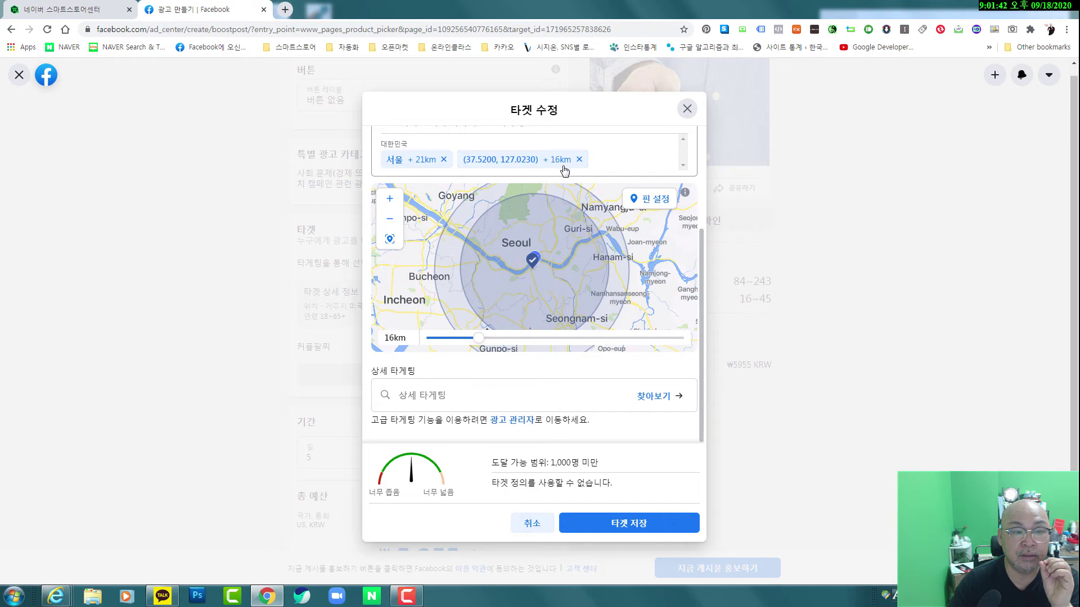
- Remove the 서울 location and set the radius around the Garosu-gil pin to 10km
left_click(444, 160)
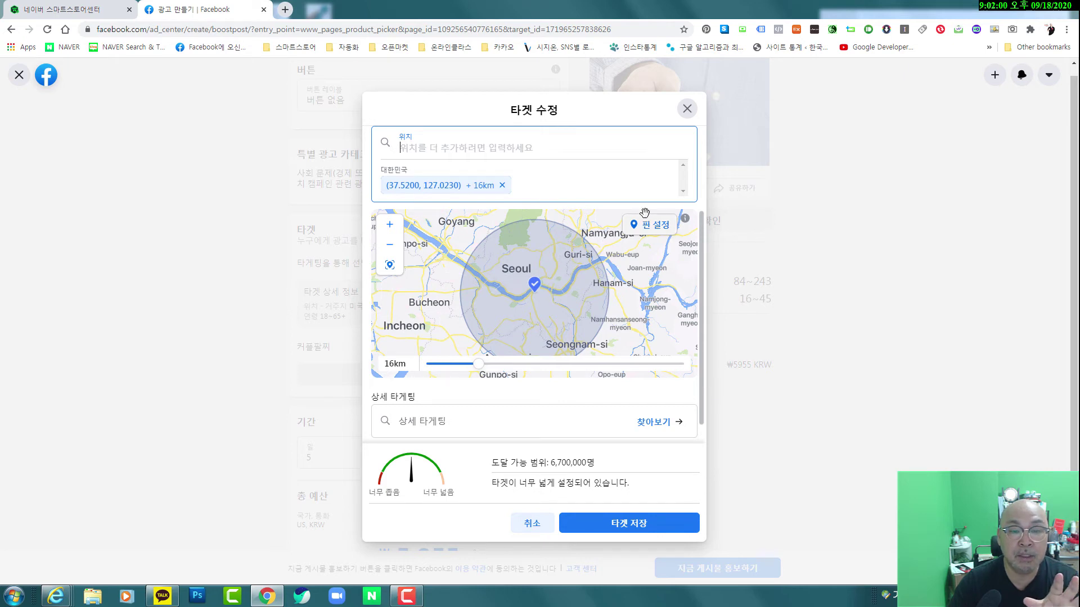
left_click(452, 368)
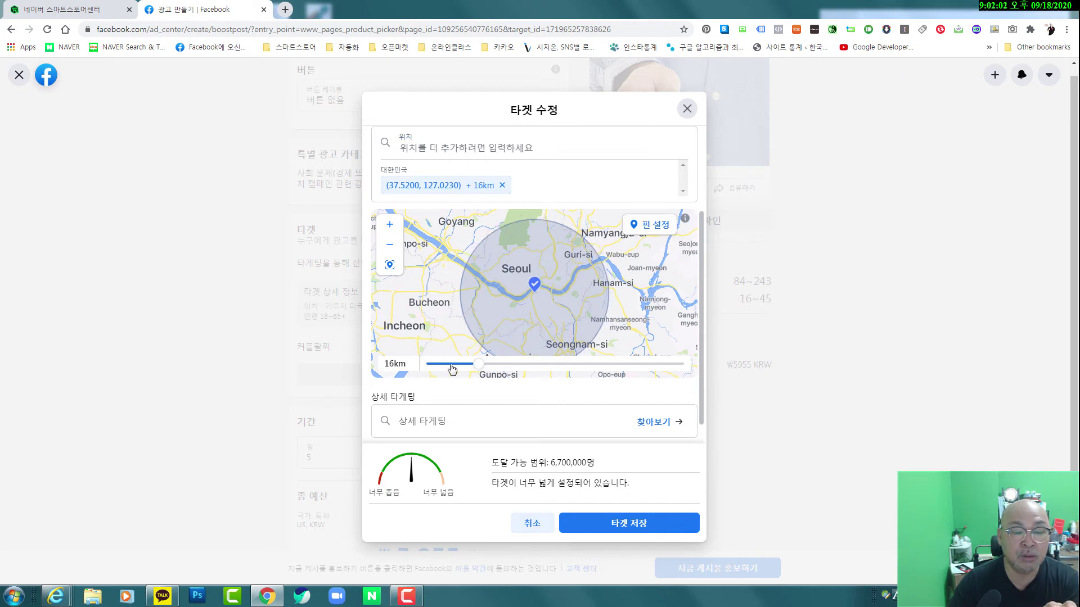
left_click_drag(451, 368, 426, 368)
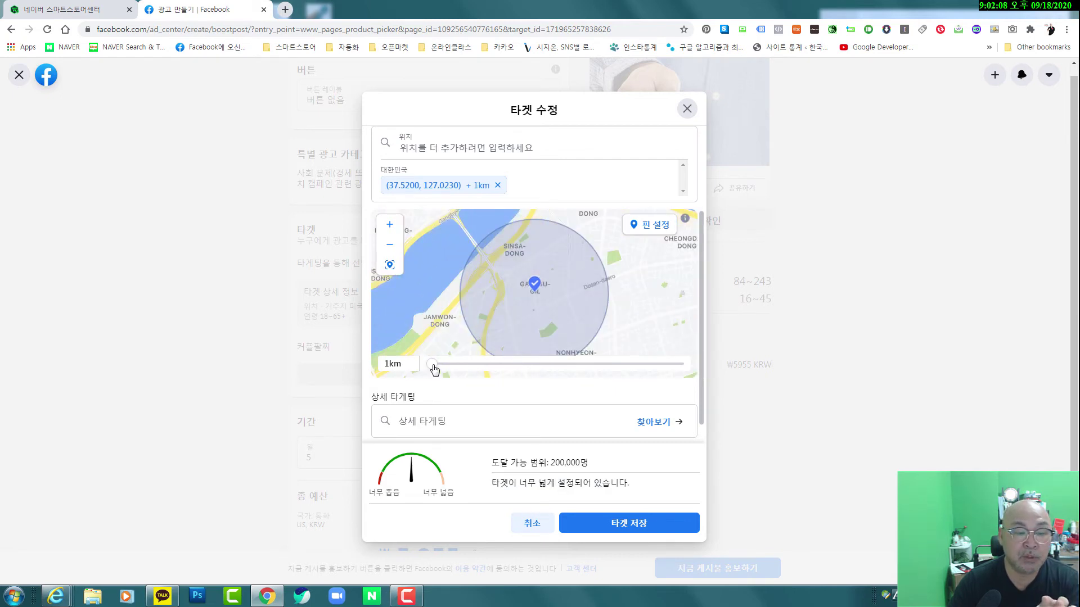
left_click_drag(432, 364, 458, 368)
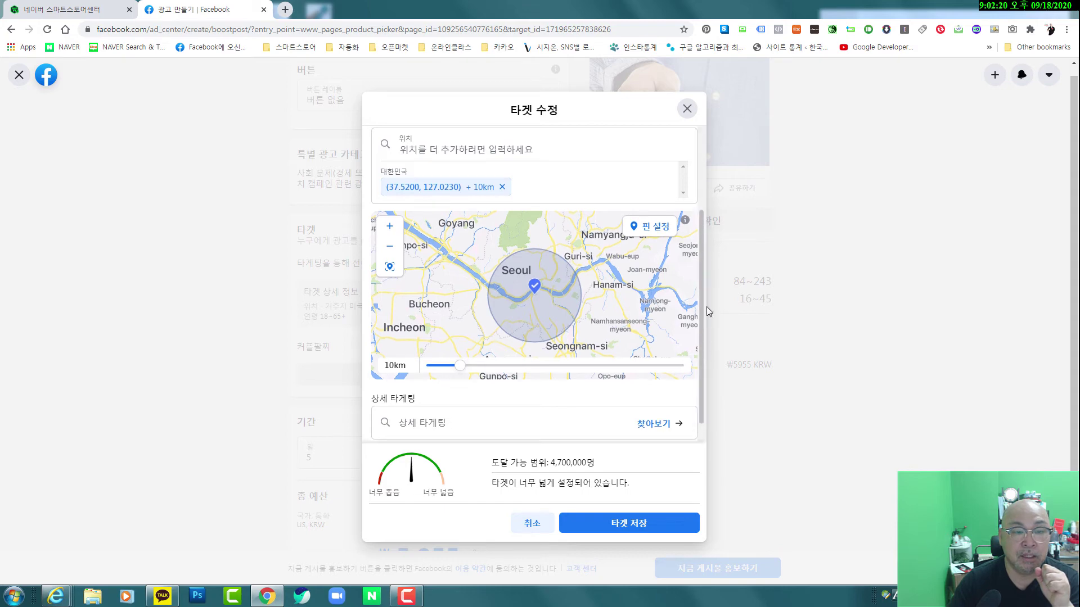
- Set the audience's age range to 20–30
scroll(706, 298, "up", 2)
scroll(707, 363, "down", 2)
scroll(707, 281, "up", 3)
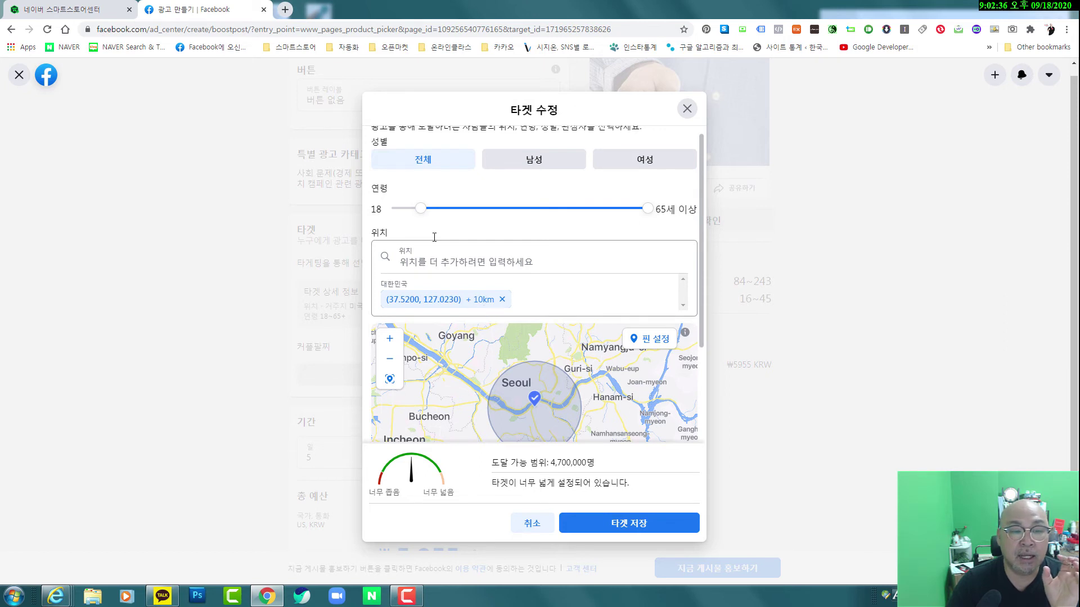
left_click_drag(421, 209, 431, 213)
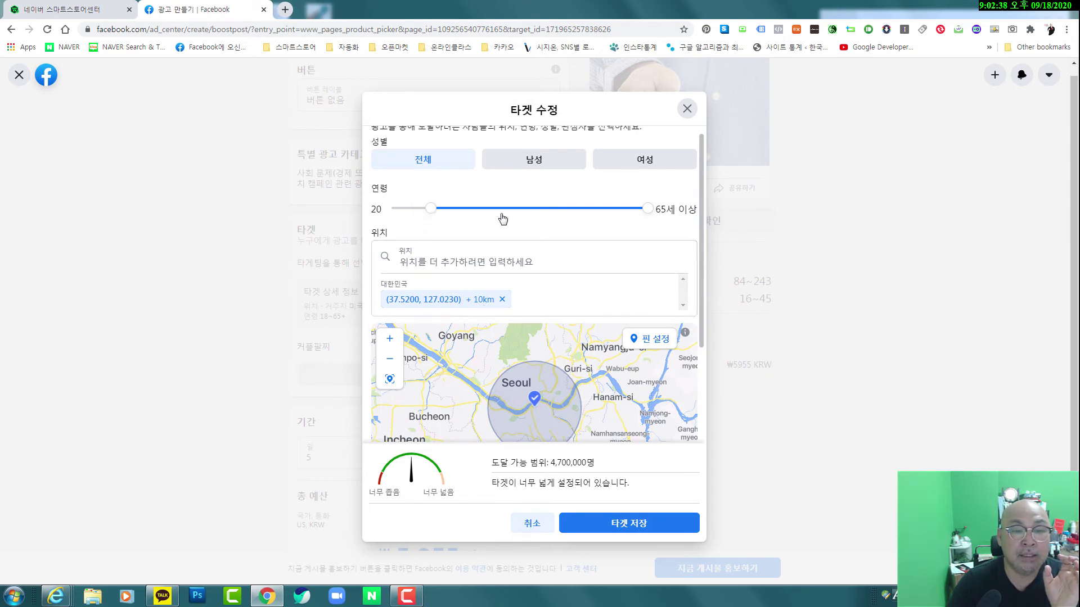
left_click_drag(647, 211, 486, 209)
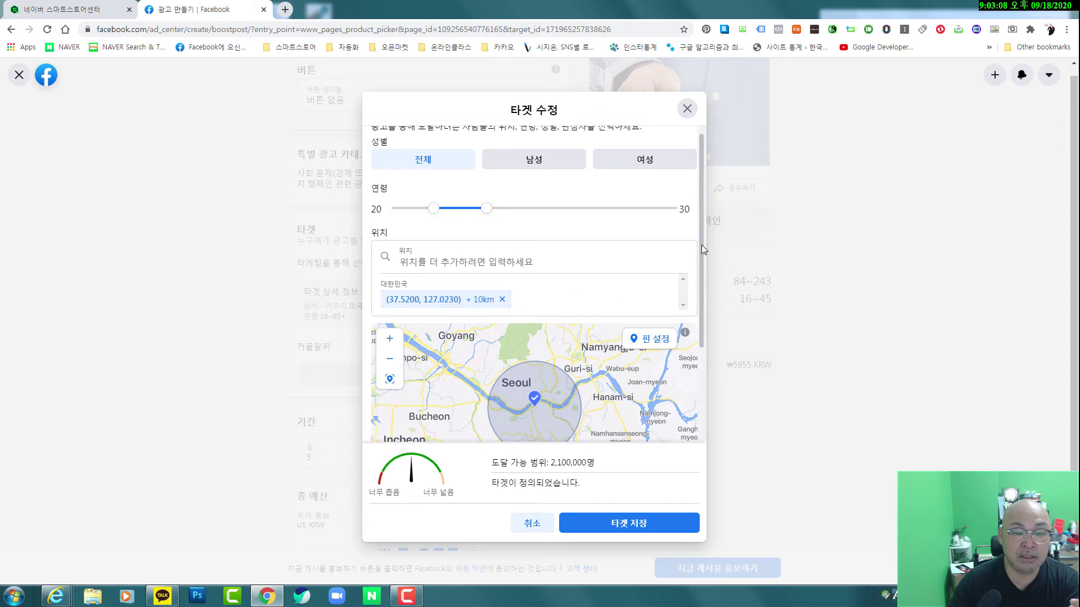
- Look over the detailed targeting categories under 인구 통계학적 특성, 관심사 and 행동
left_click_drag(701, 244, 705, 401)
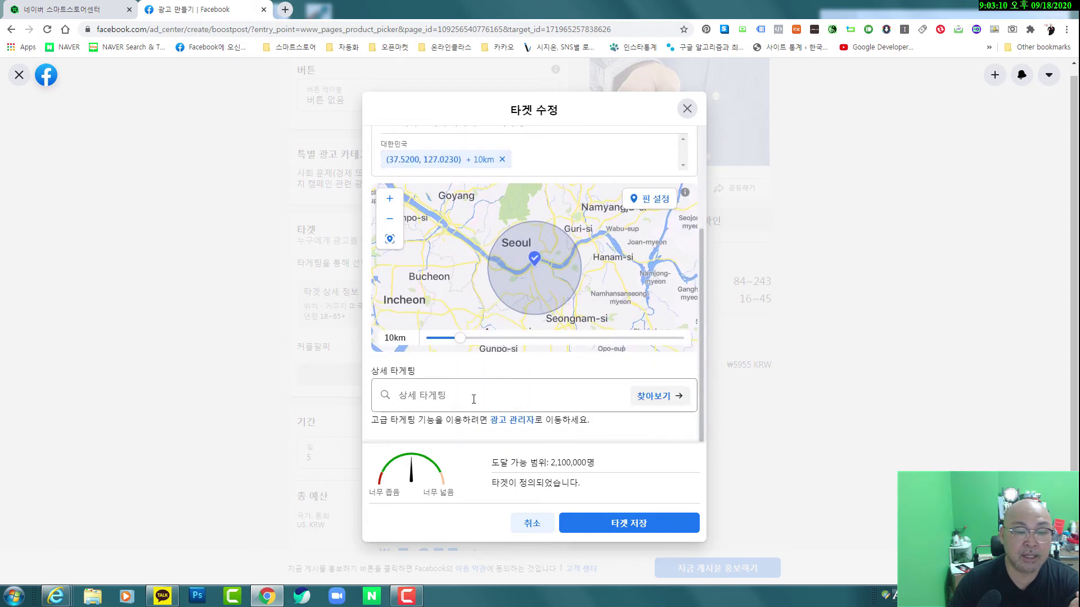
left_click(659, 396)
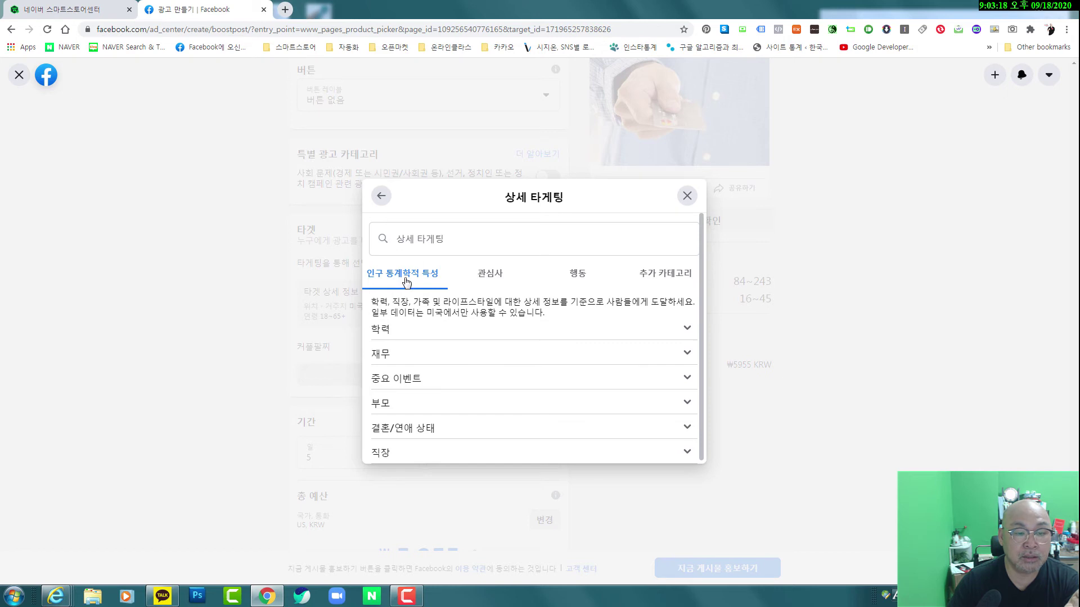
left_click(485, 277)
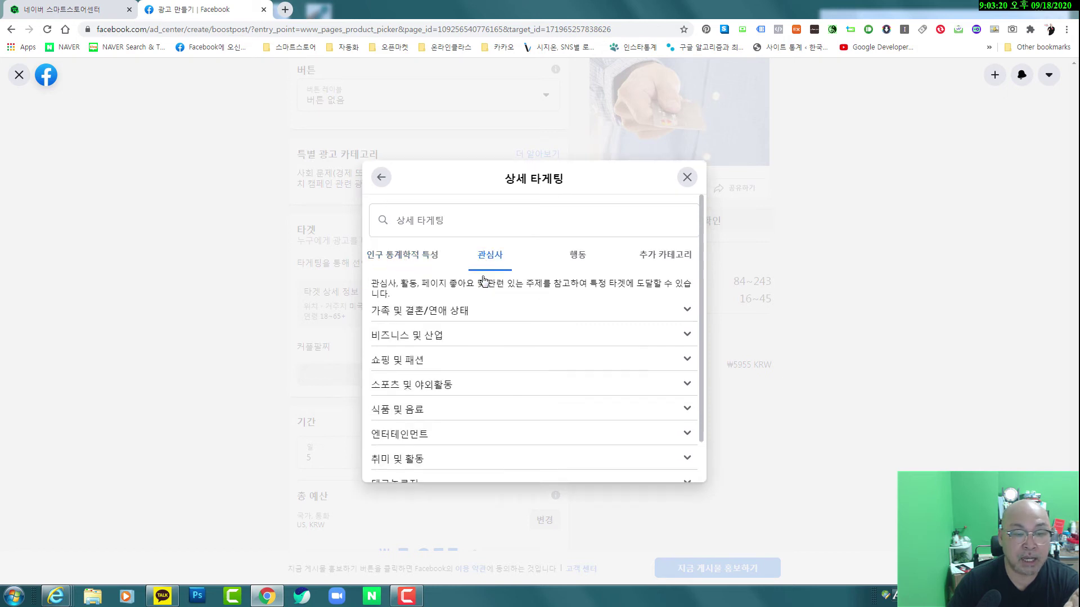
left_click(578, 260)
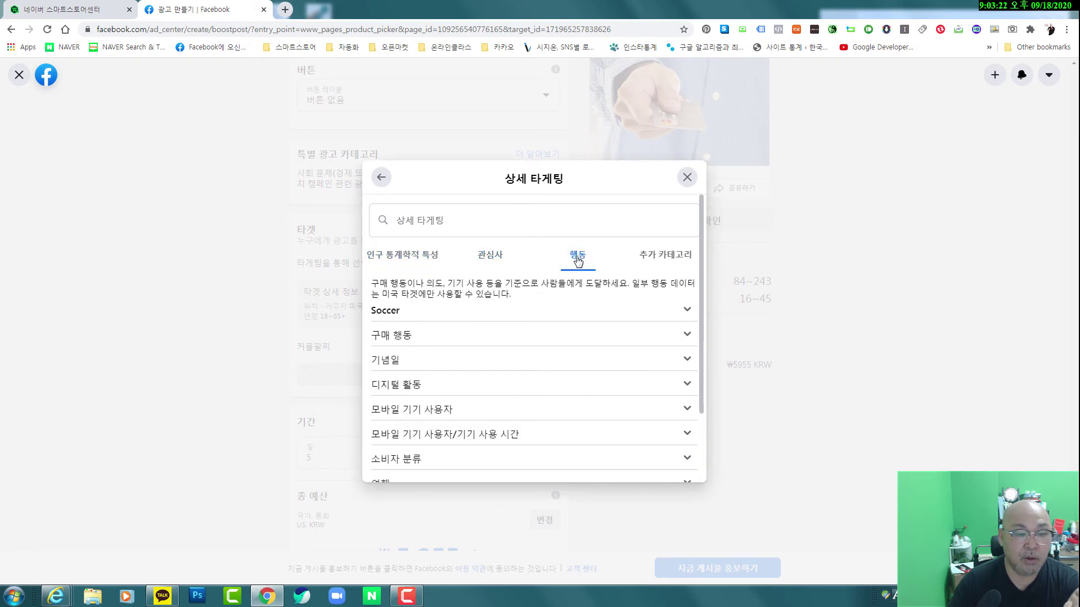
scroll(471, 388, "down", 2)
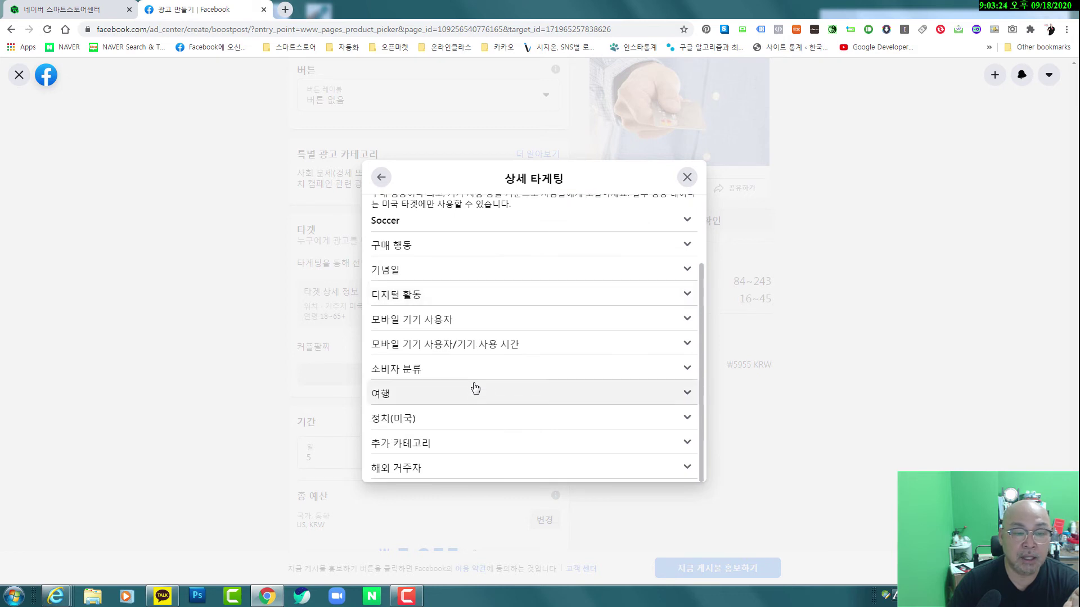
scroll(475, 388, "up", 2)
left_click(497, 261)
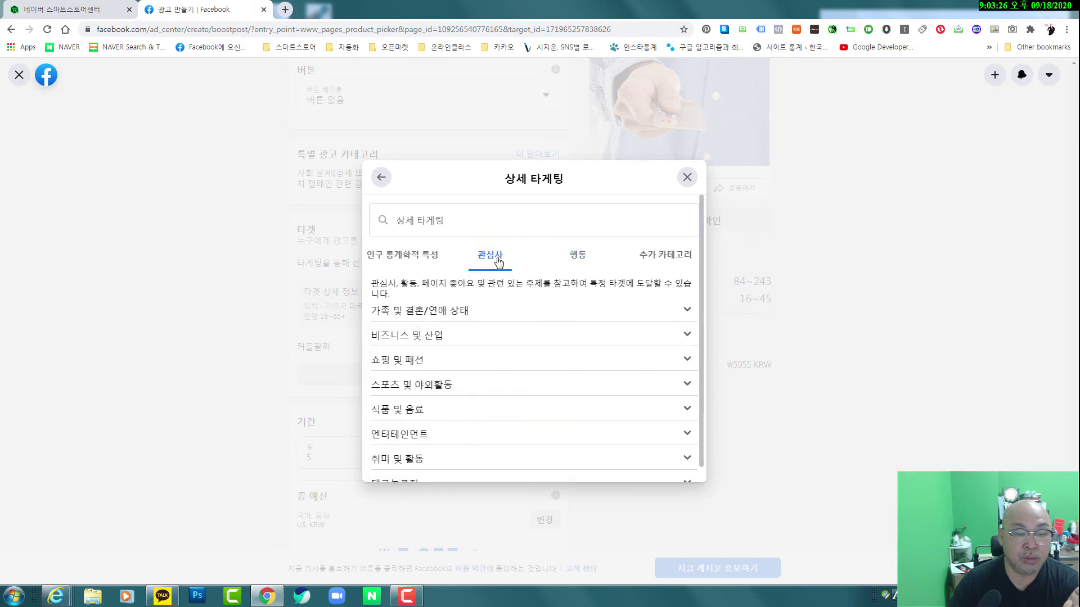
left_click(398, 259)
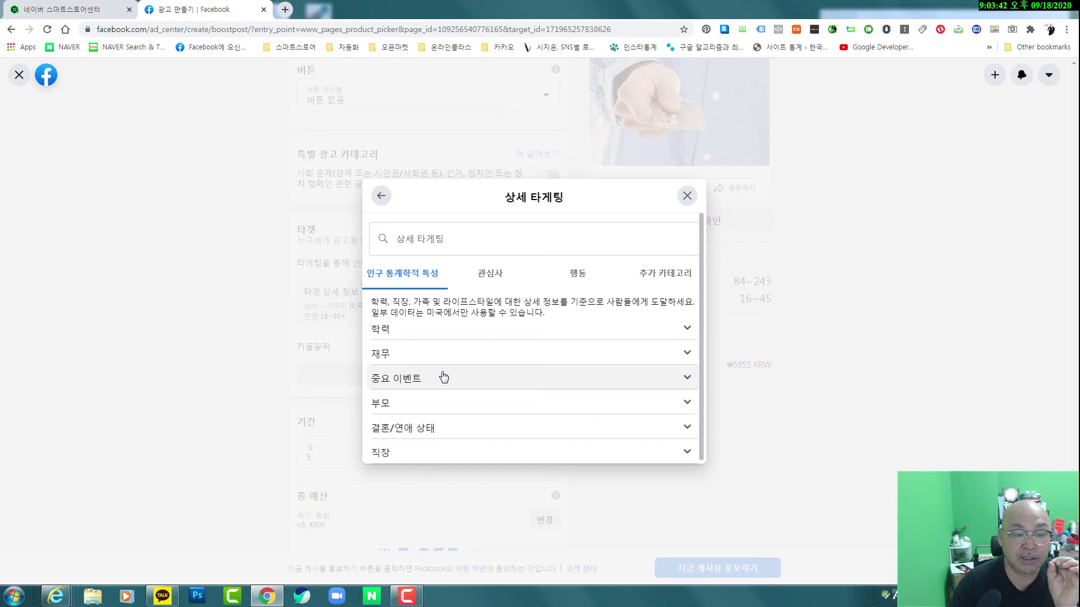
- Add 연애 중 from the 결혼/연애 상태 demographics to the detailed targeting
scroll(444, 377, "down", 1)
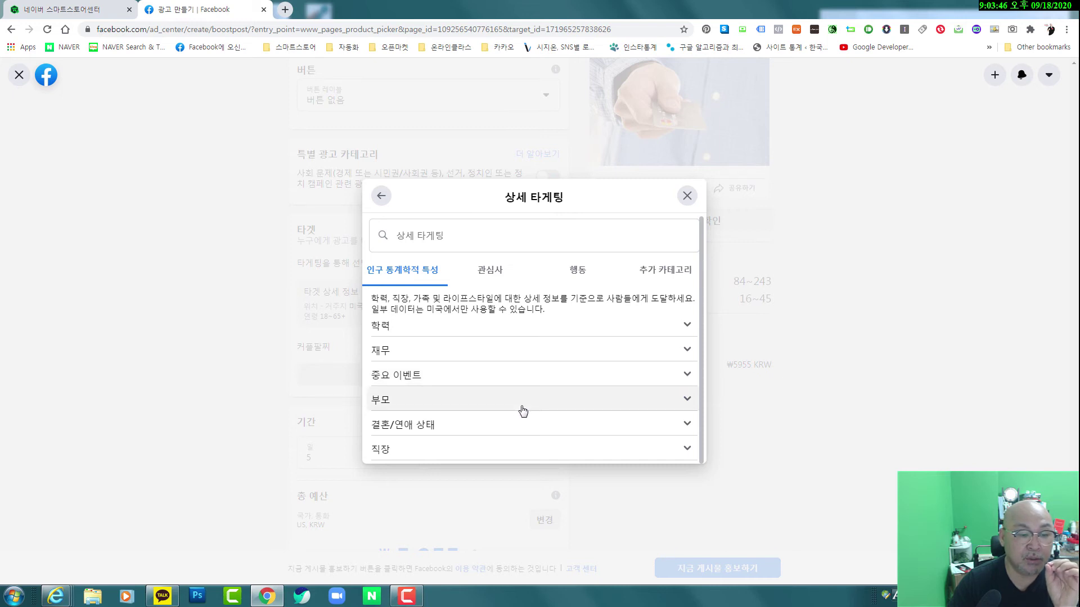
left_click(419, 431)
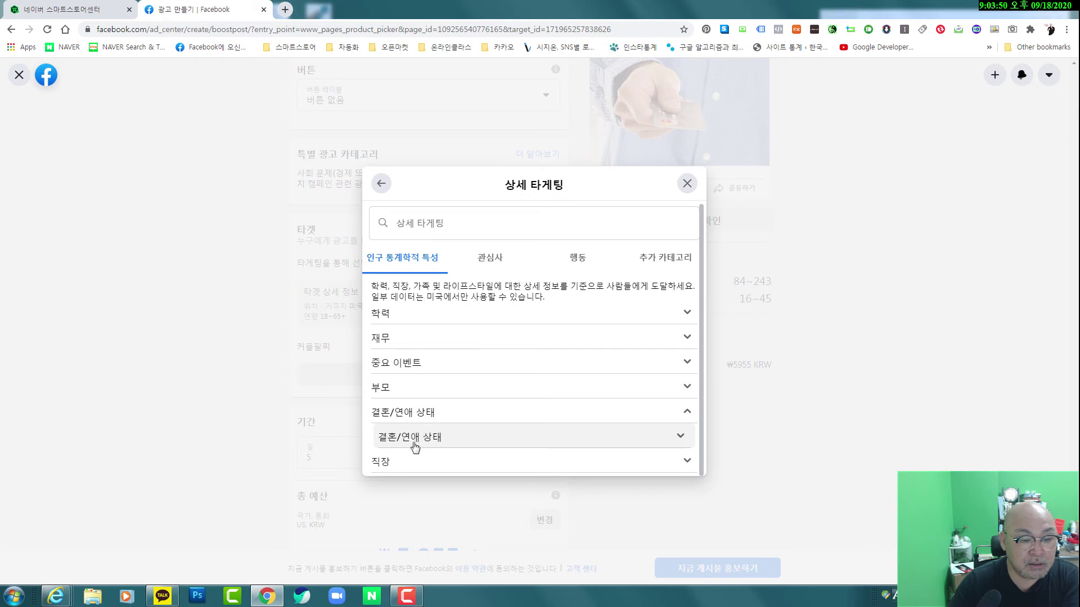
left_click(435, 443)
scroll(436, 444, "down", 3)
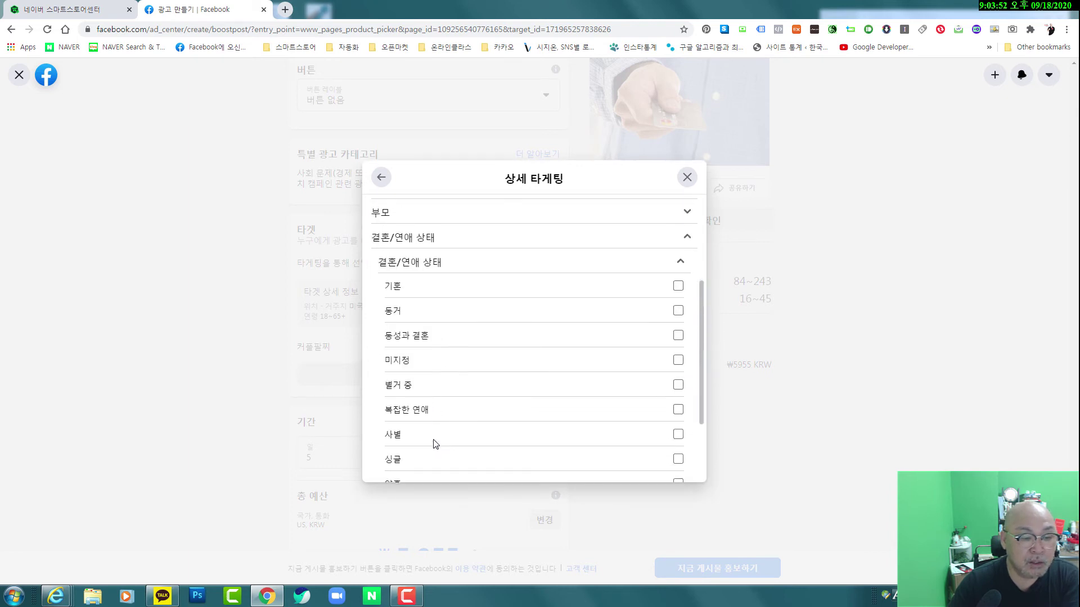
scroll(434, 443, "down", 2)
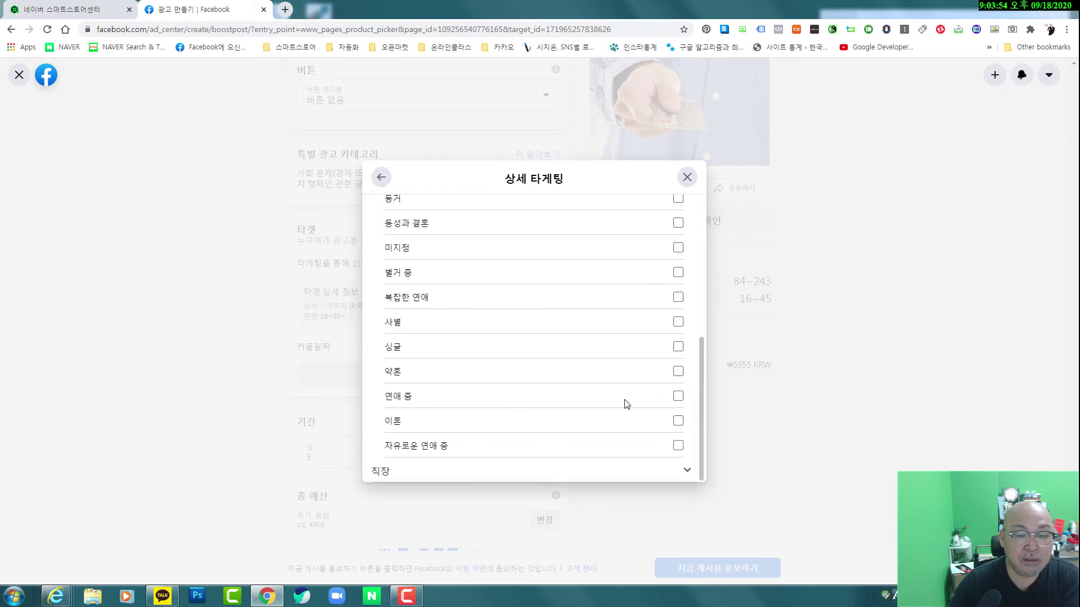
left_click(680, 401)
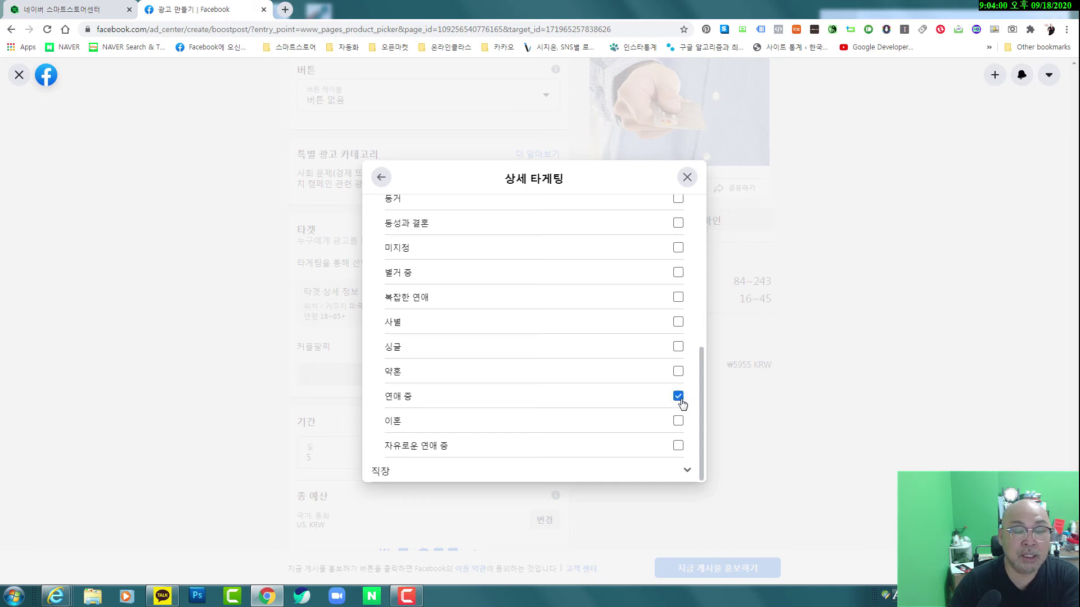
- Look over the other 결혼/연애 상태 options and the demographics selected for detailed targeting
scroll(555, 363, "up", 1)
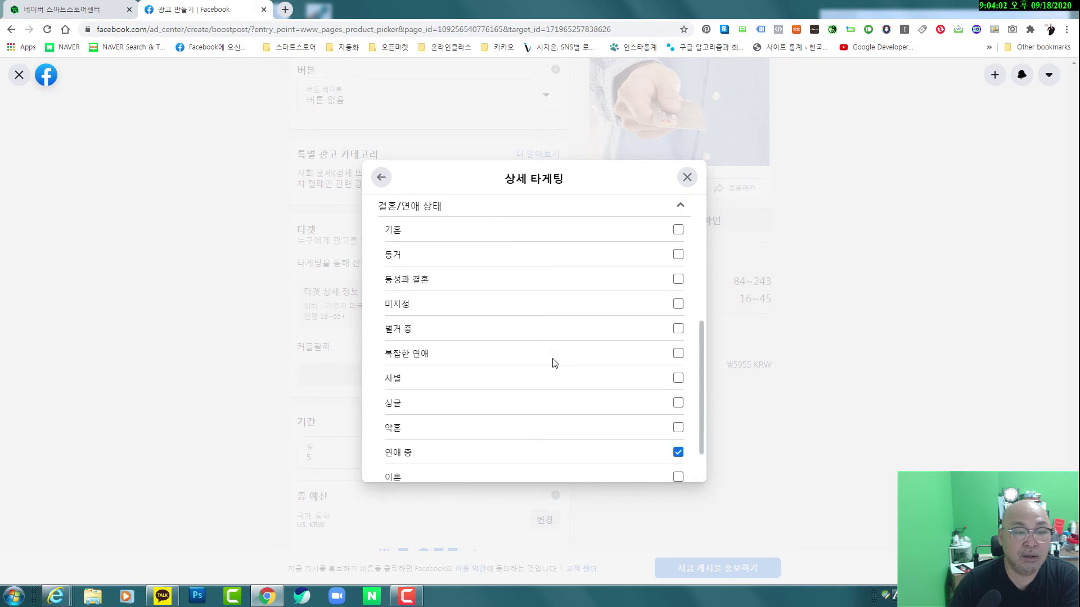
scroll(550, 414, "up", 2)
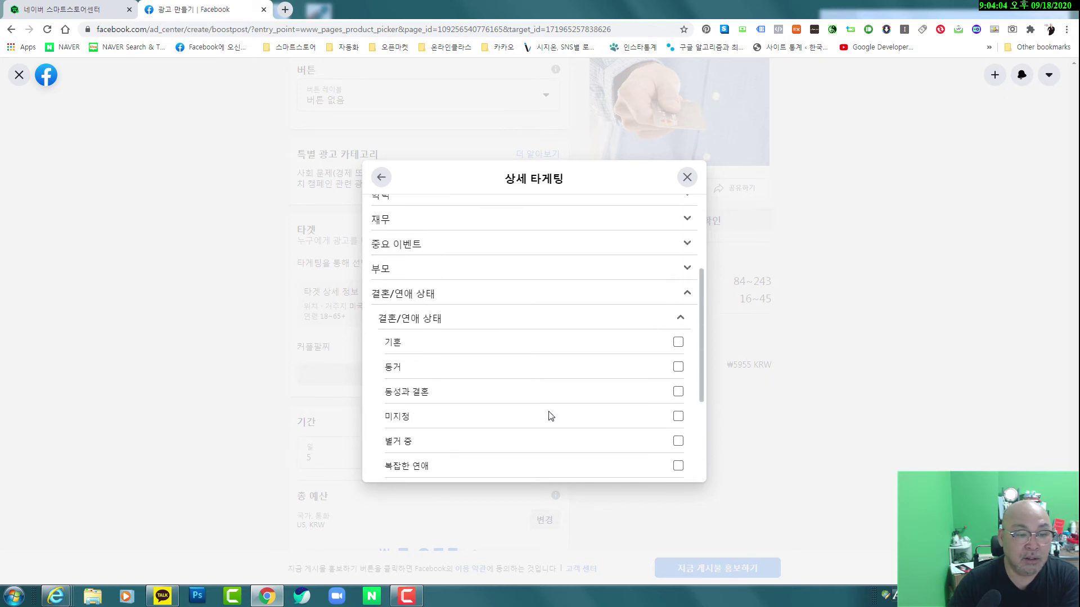
scroll(525, 366, "down", 2)
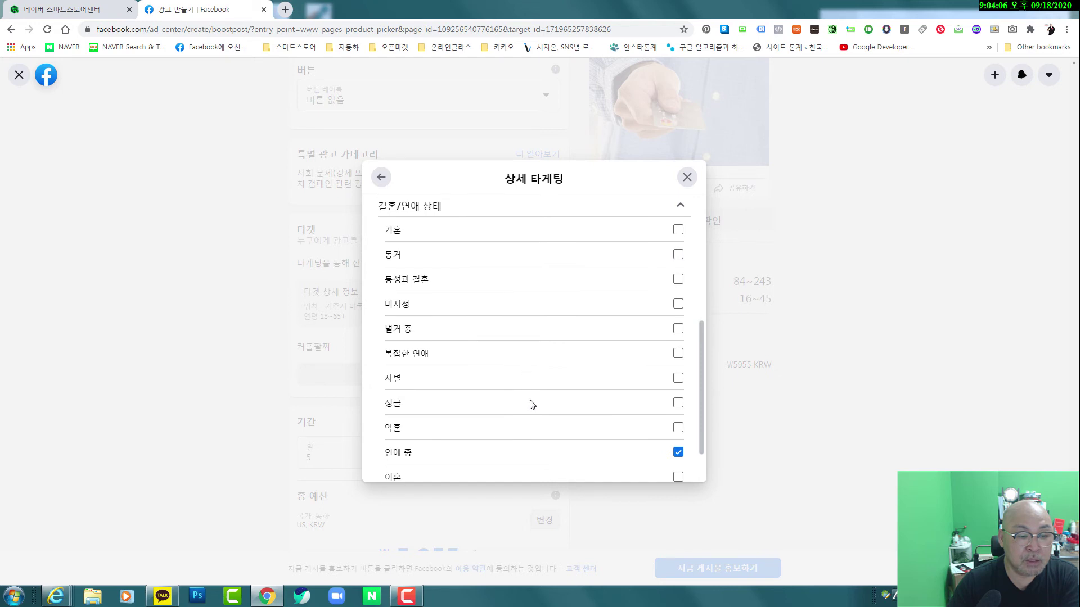
scroll(554, 392, "down", 1)
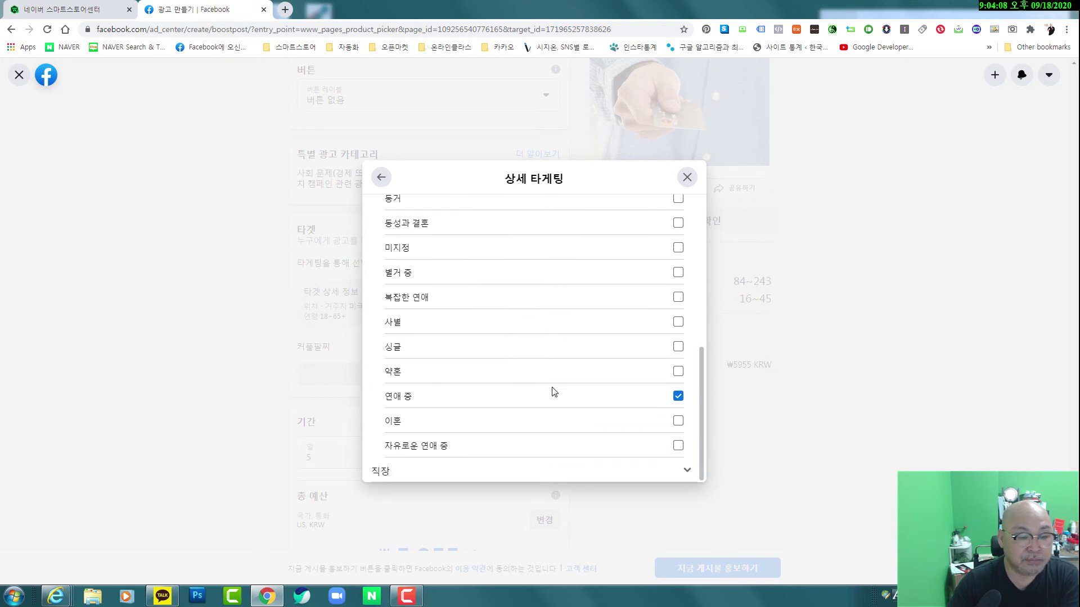
scroll(495, 422, "down", 1)
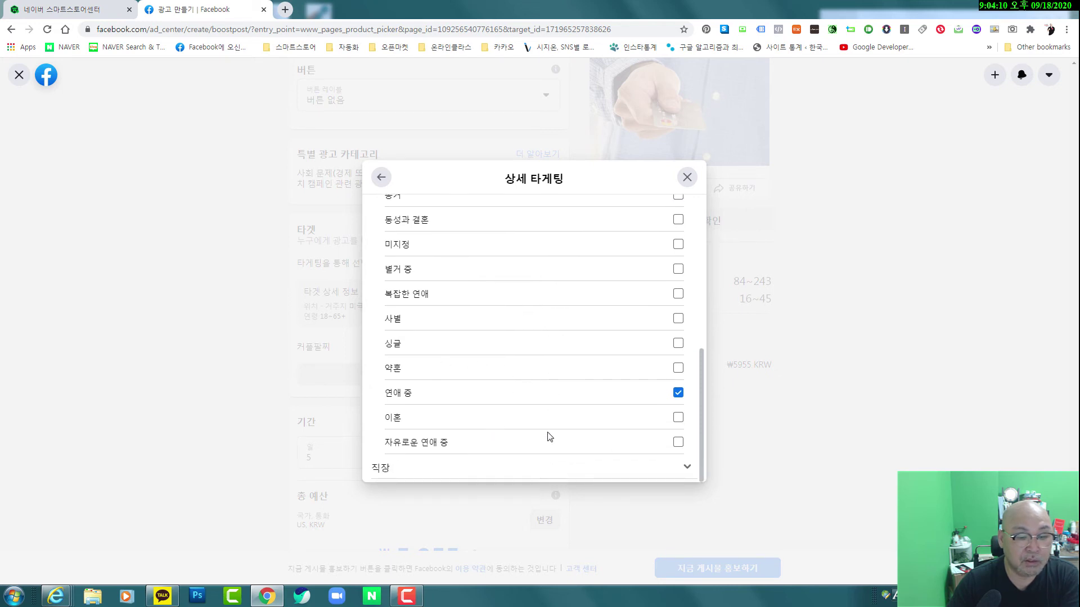
scroll(612, 437, "up", 5)
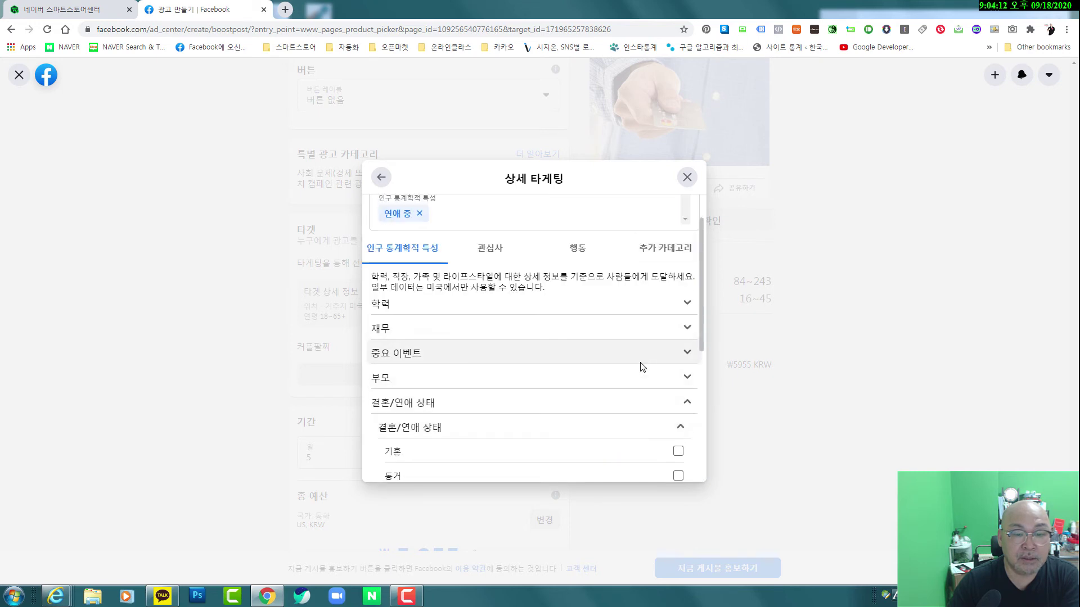
scroll(640, 410, "down", 4)
scroll(639, 411, "up", 5)
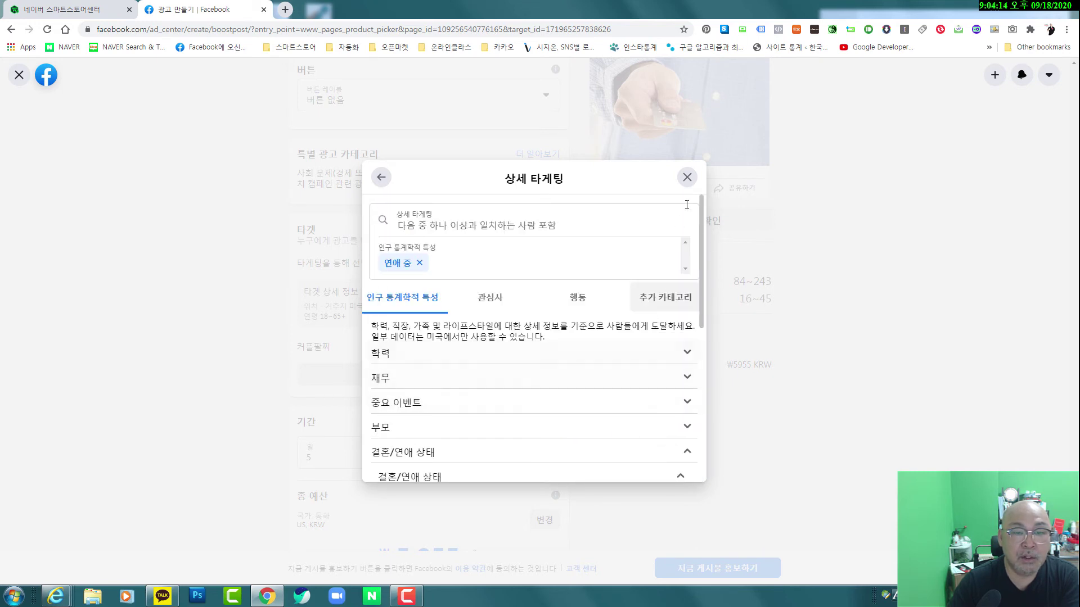
left_click(688, 178)
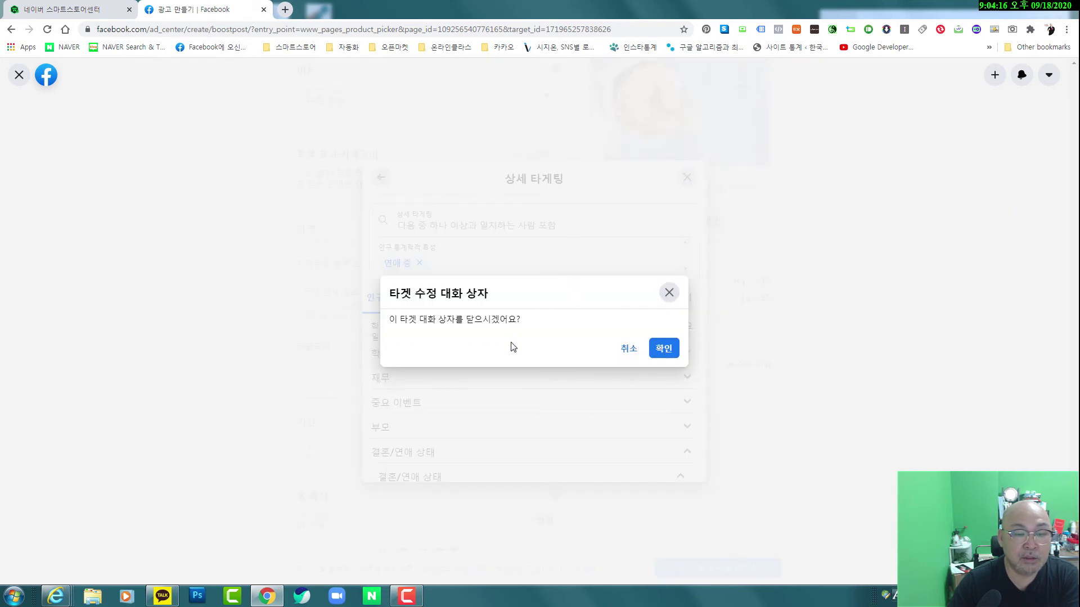
left_click(628, 351)
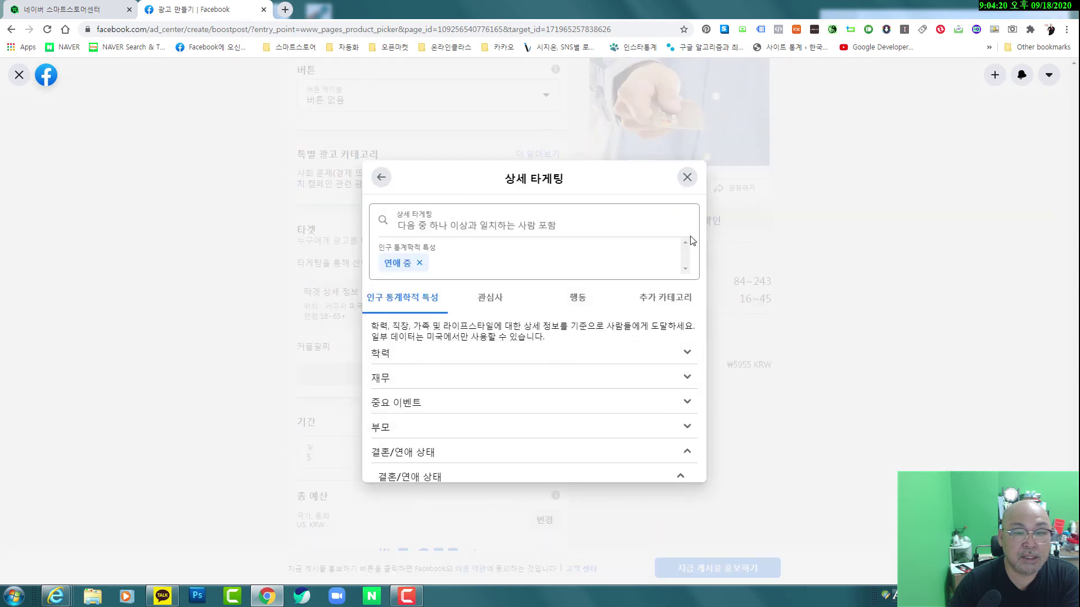
scroll(638, 374, "down", 5)
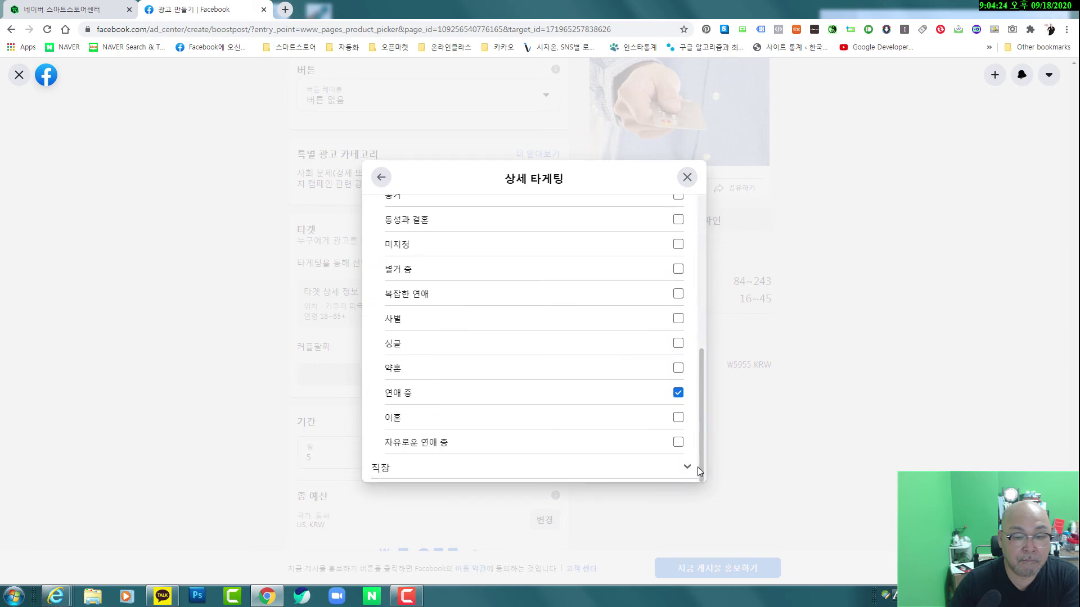
left_click_drag(697, 467, 704, 225)
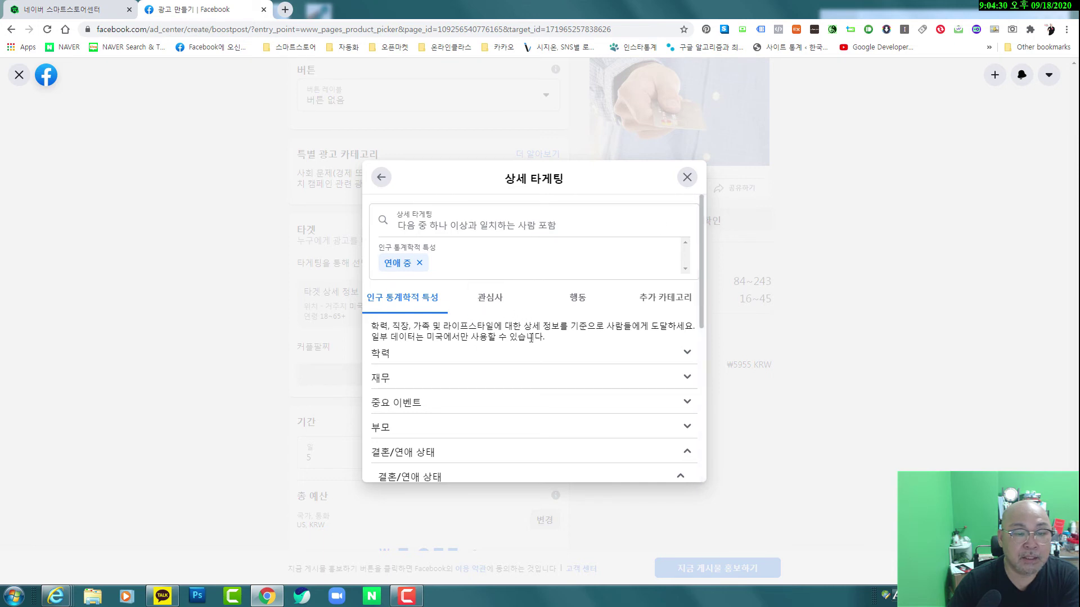
- Add the 데이트 interest from the 가족 및 결혼/연애 상태 category under 관심사
left_click(493, 301)
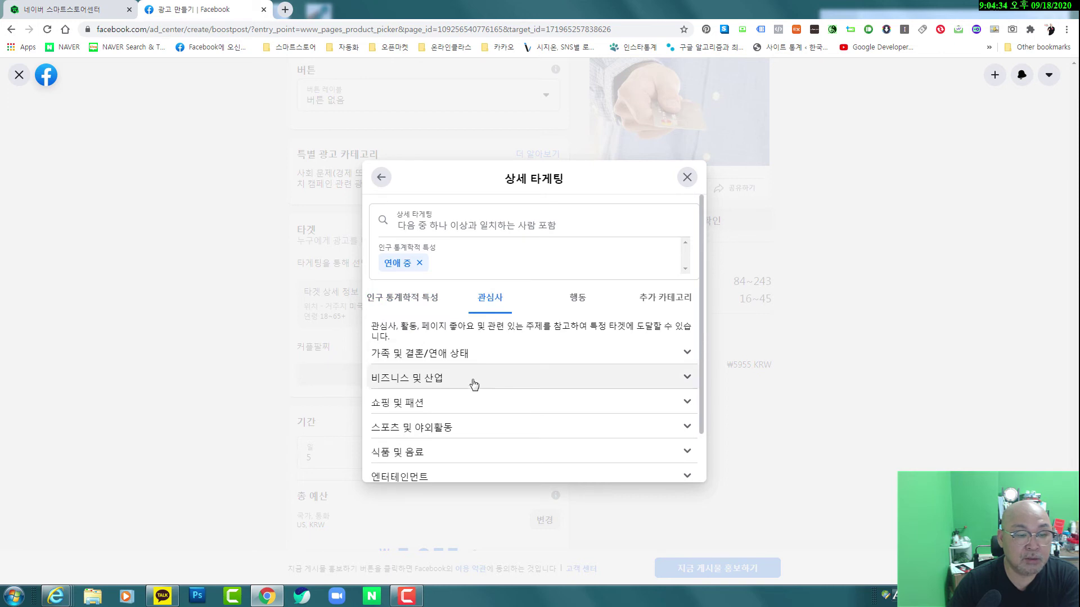
left_click(442, 356)
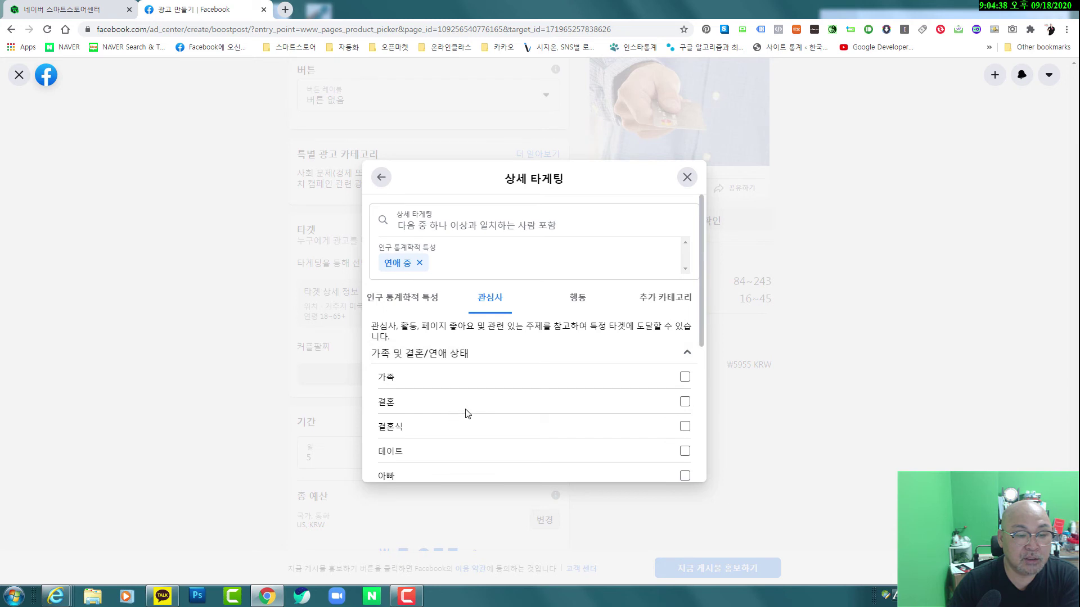
scroll(465, 415, "down", 1)
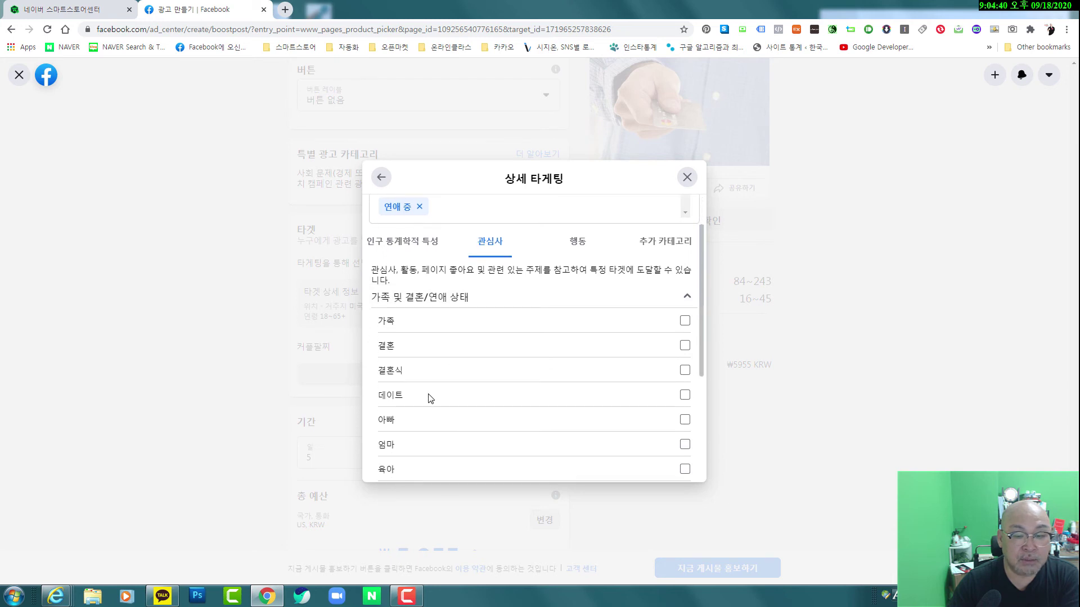
left_click(684, 395)
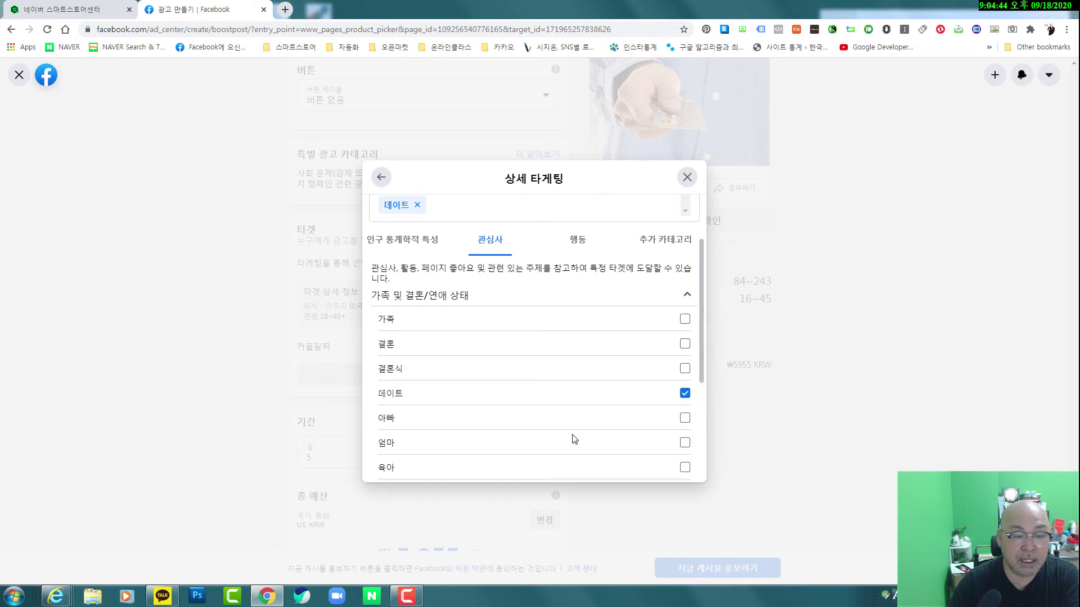
- Add the 온라인 쇼핑 interest from the 쇼핑 group of the 쇼핑 및 패션 category
scroll(574, 439, "down", 3)
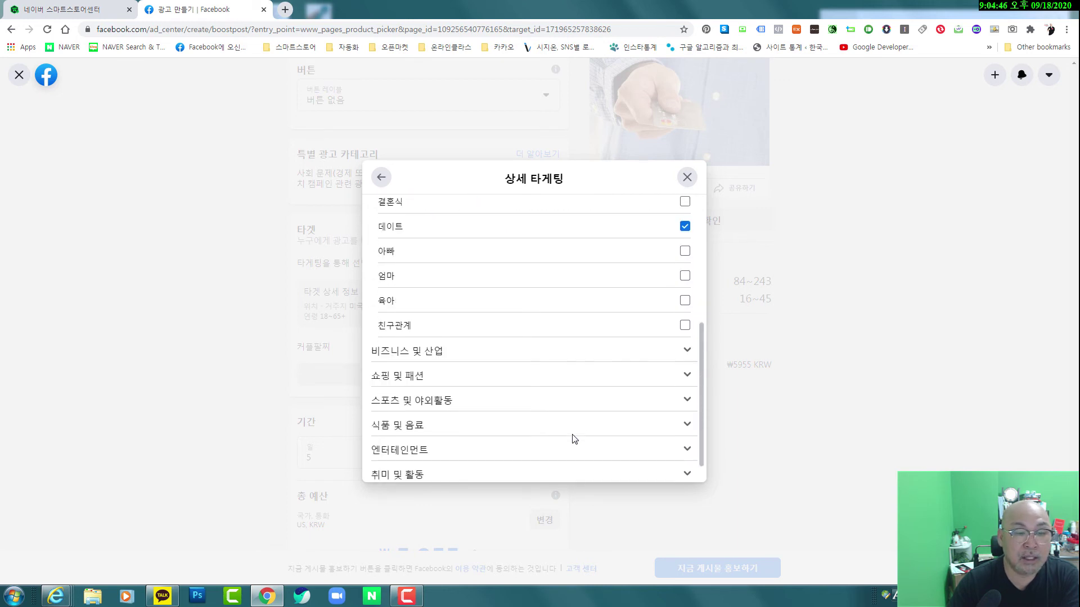
scroll(573, 437, "up", 2)
scroll(572, 438, "down", 3)
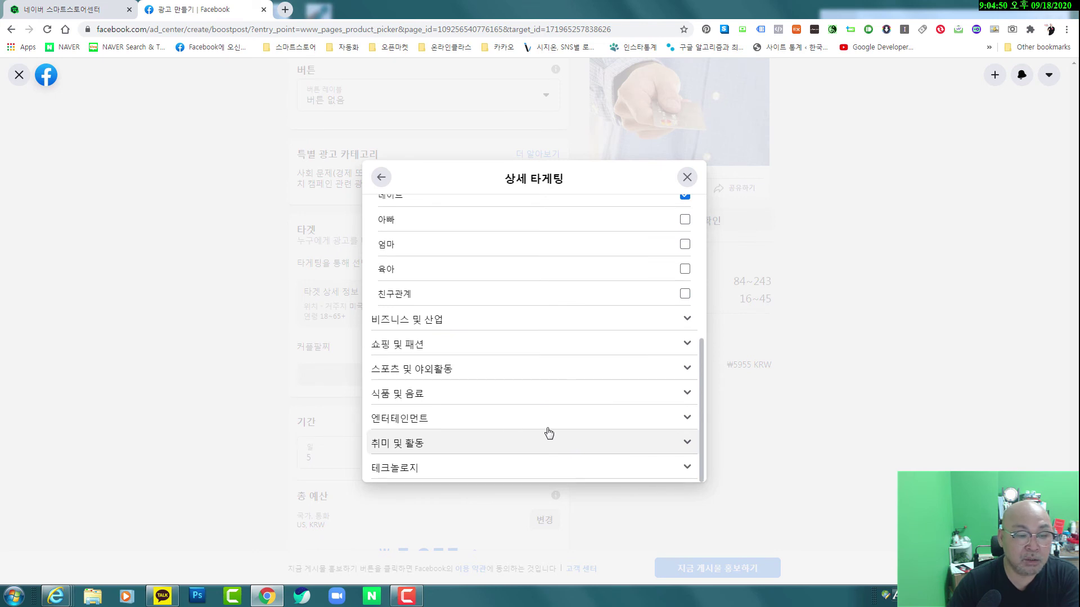
left_click(417, 351)
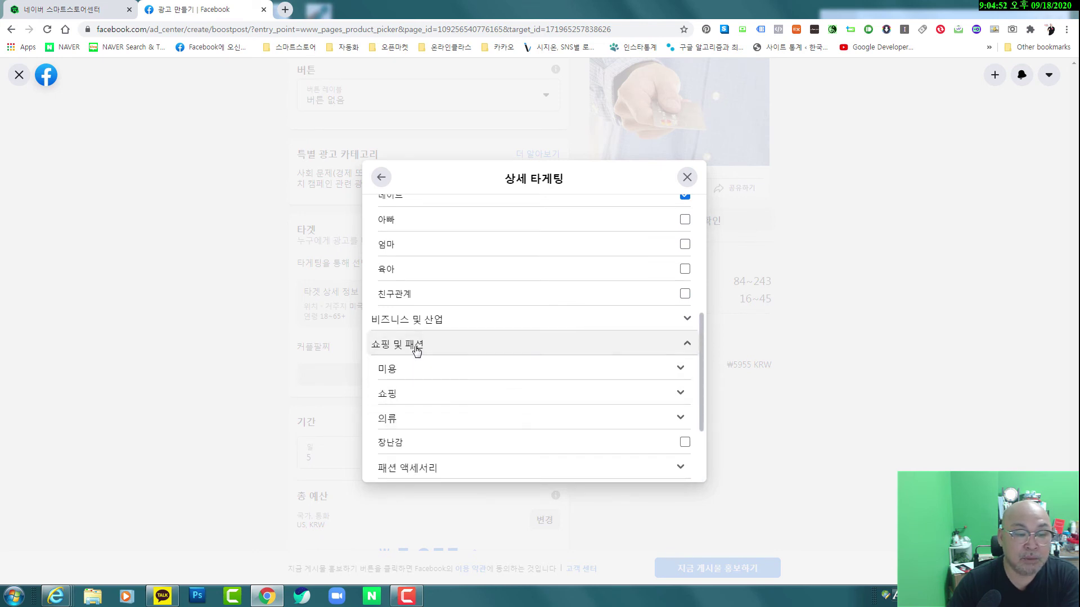
left_click(629, 402)
scroll(624, 402, "down", 2)
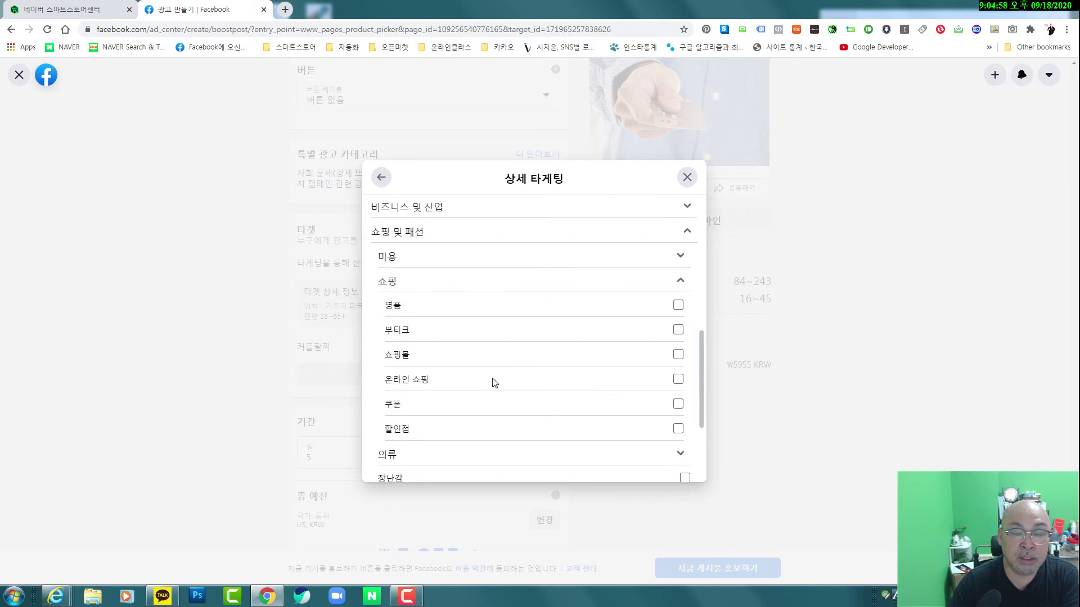
left_click(678, 379)
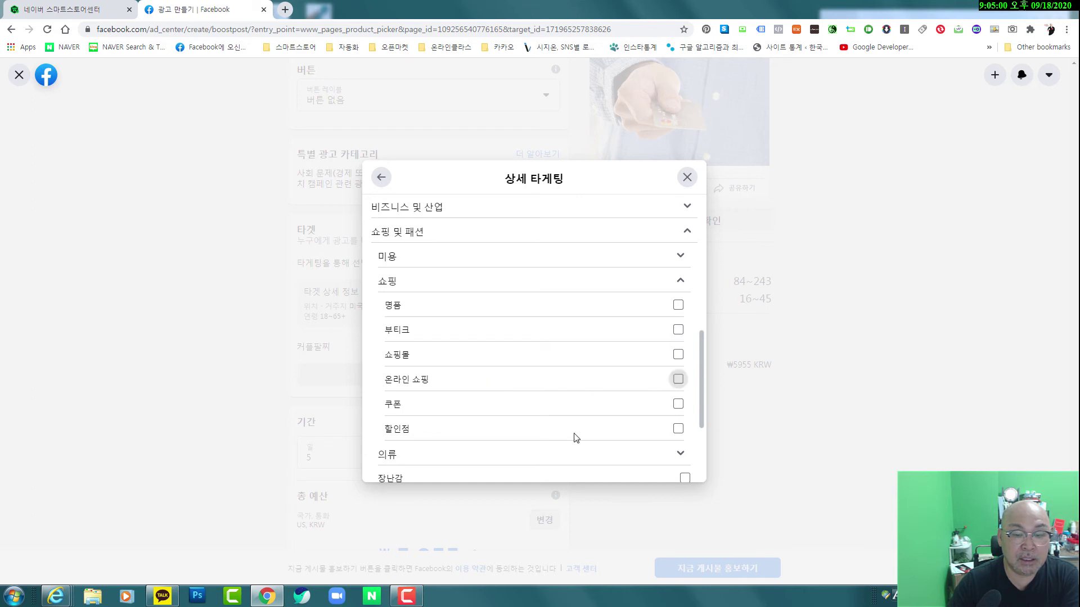
- Return from detailed targeting to the target settings, review gender, age, location and interests, and save the target
scroll(532, 446, "down", 3)
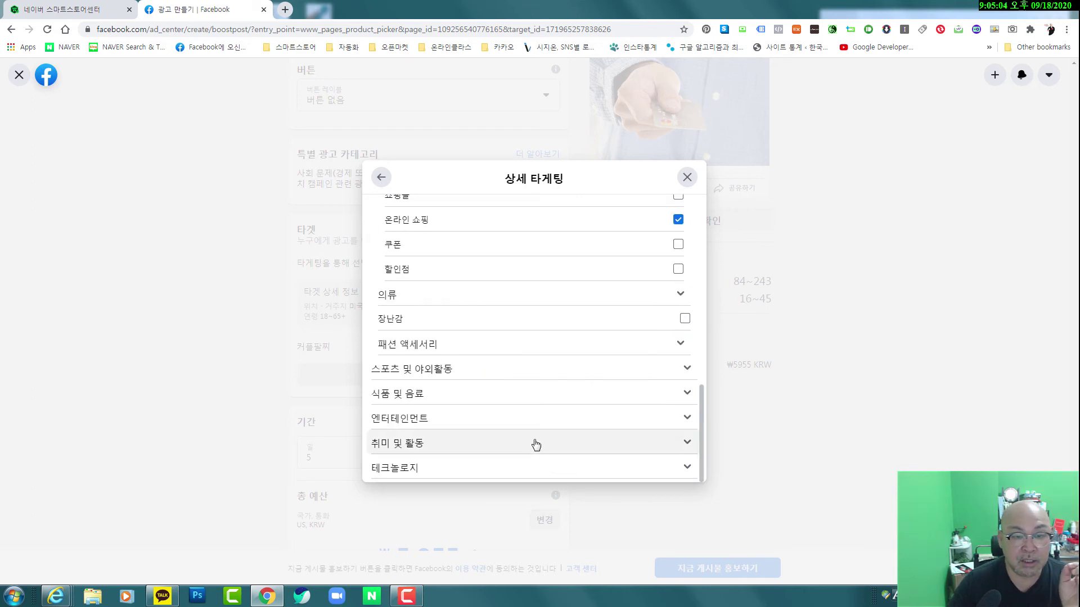
left_click(533, 444)
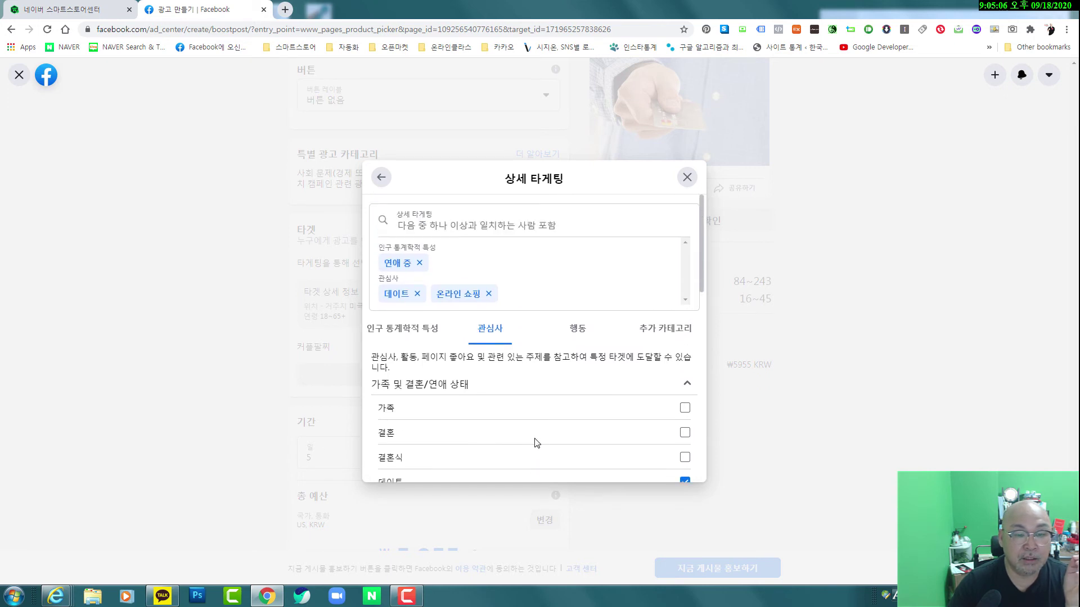
left_click(381, 177)
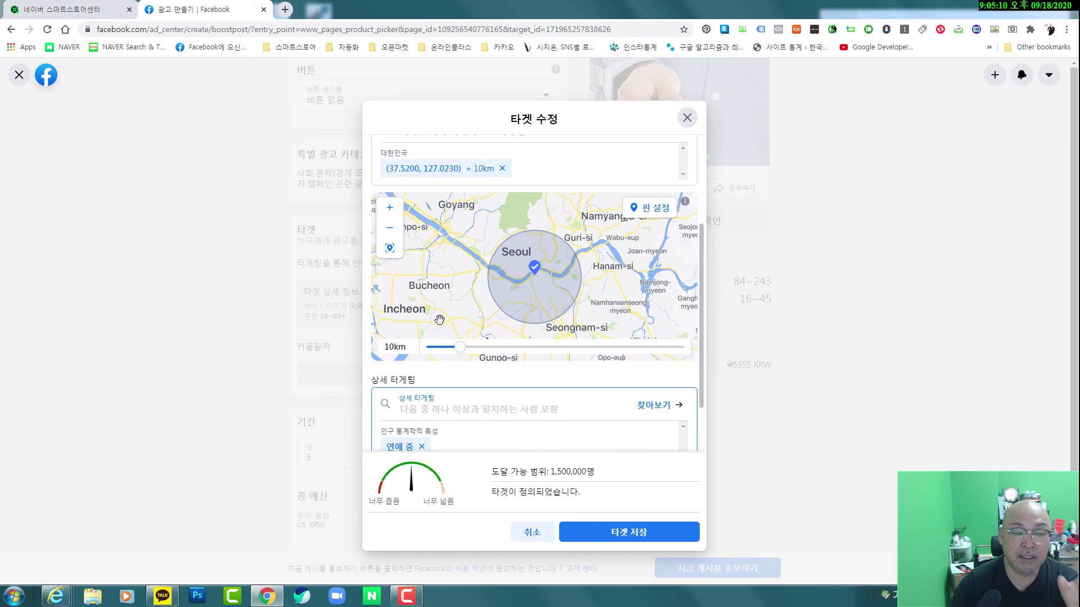
scroll(539, 419, "down", 1)
scroll(539, 419, "down", 1)
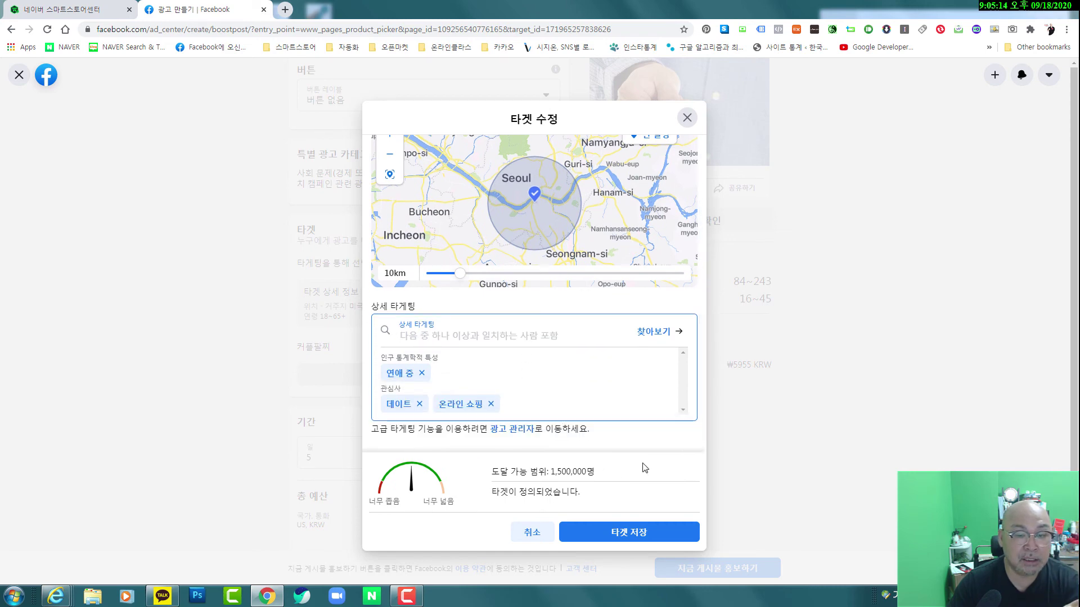
scroll(647, 372, "up", 5)
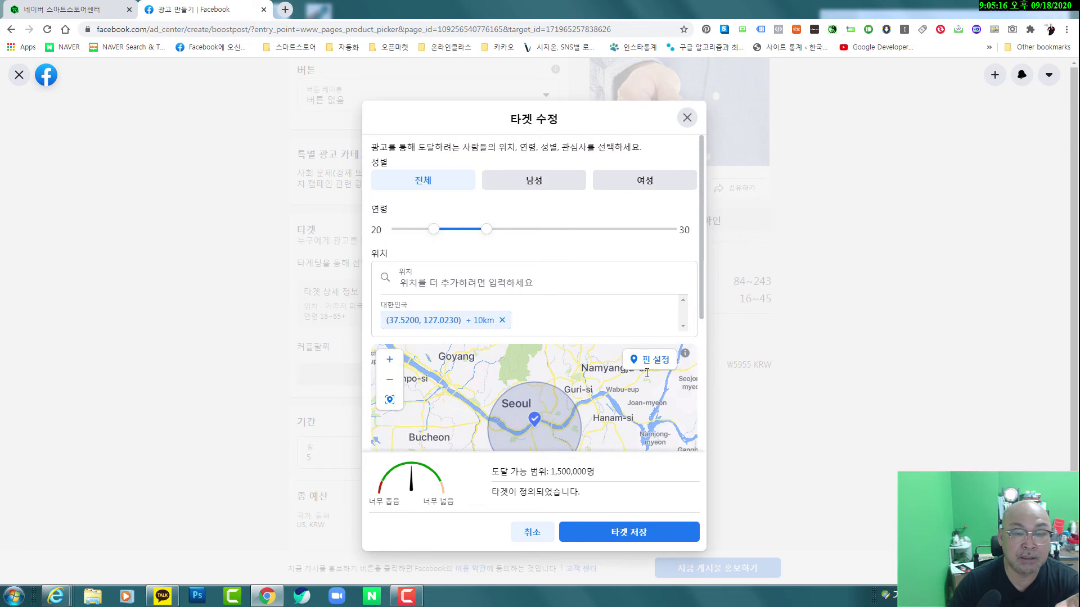
scroll(638, 428, "down", 1)
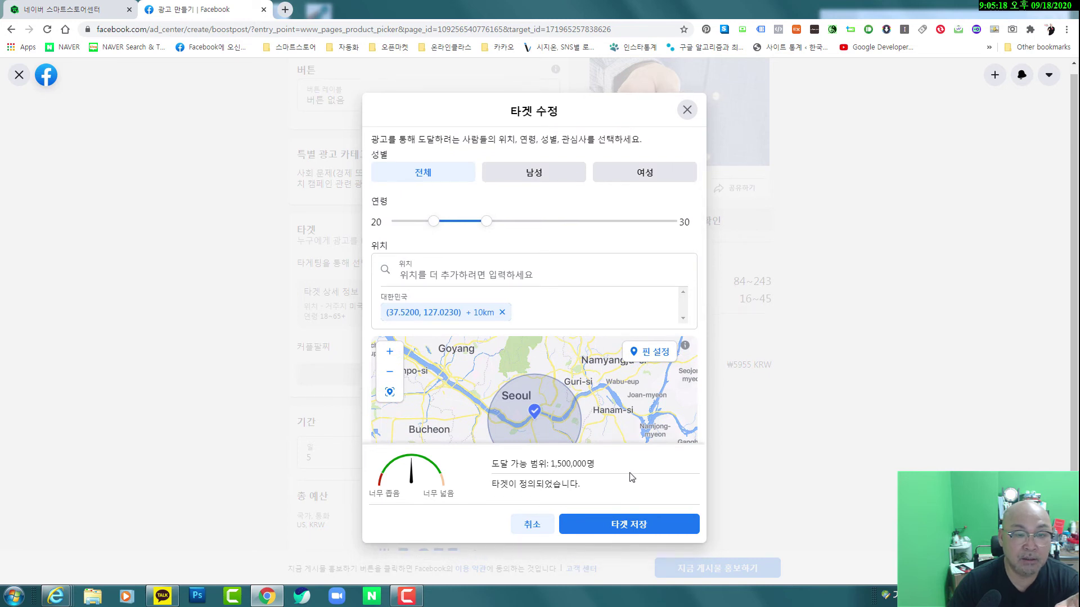
scroll(632, 478, "up", 1)
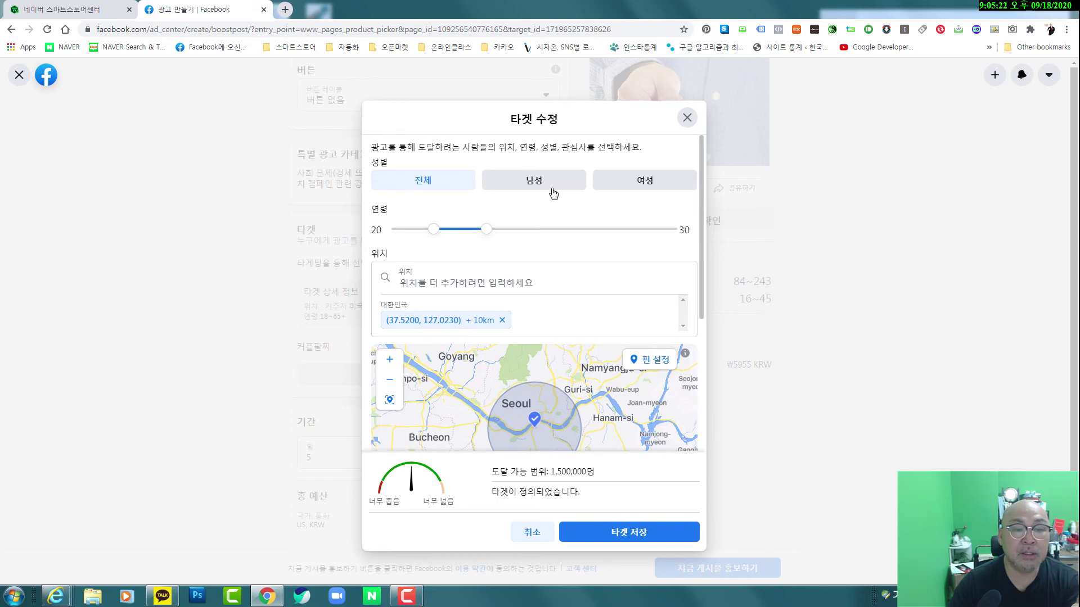
scroll(617, 453, "down", 1)
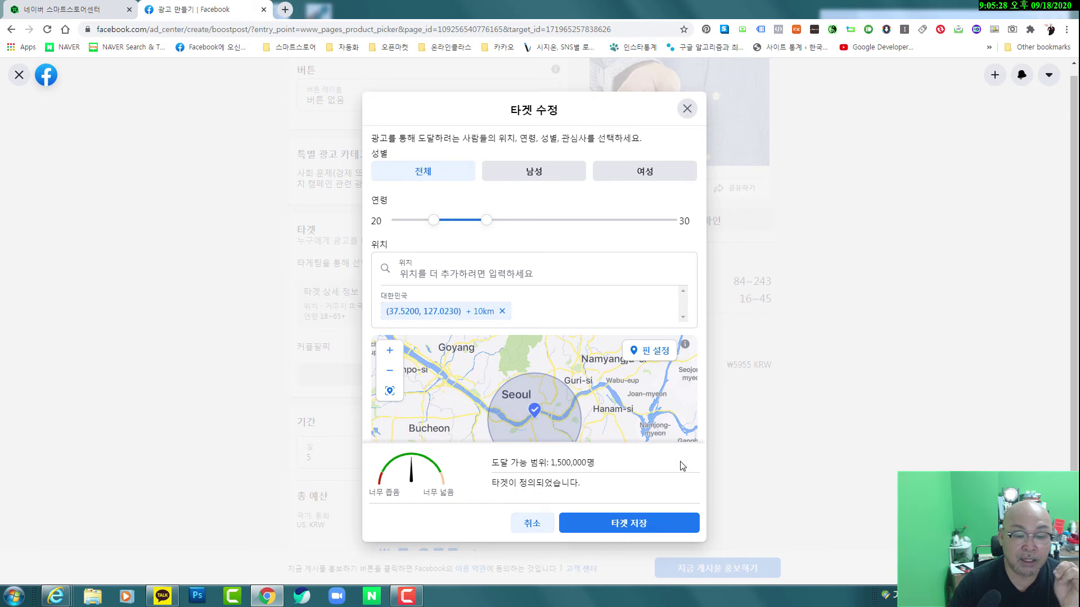
left_click(632, 527)
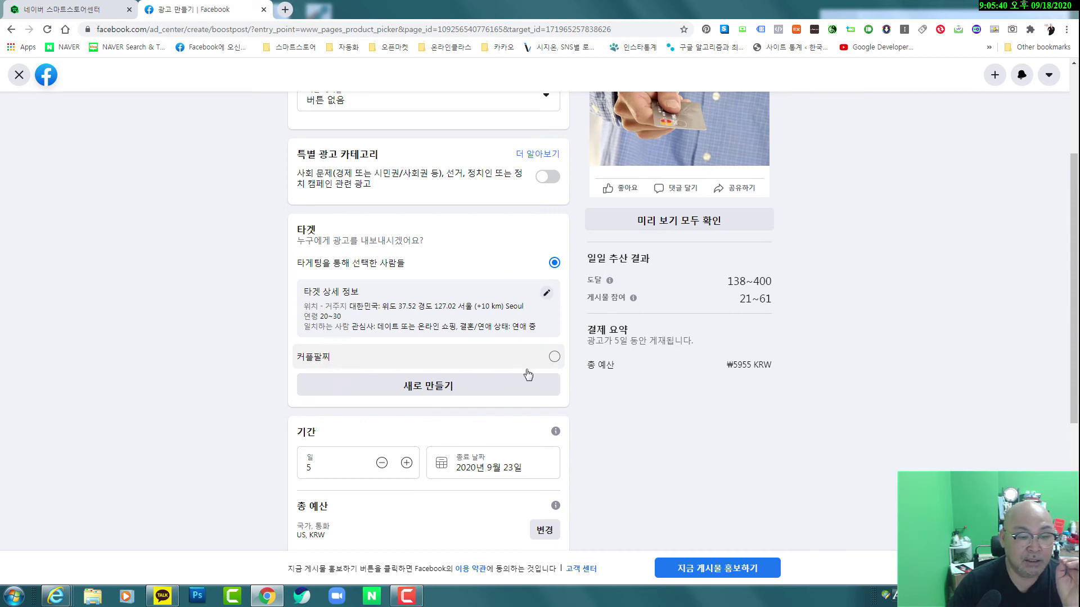
- Look over the fields of the new target form and close it without saving
left_click(438, 387)
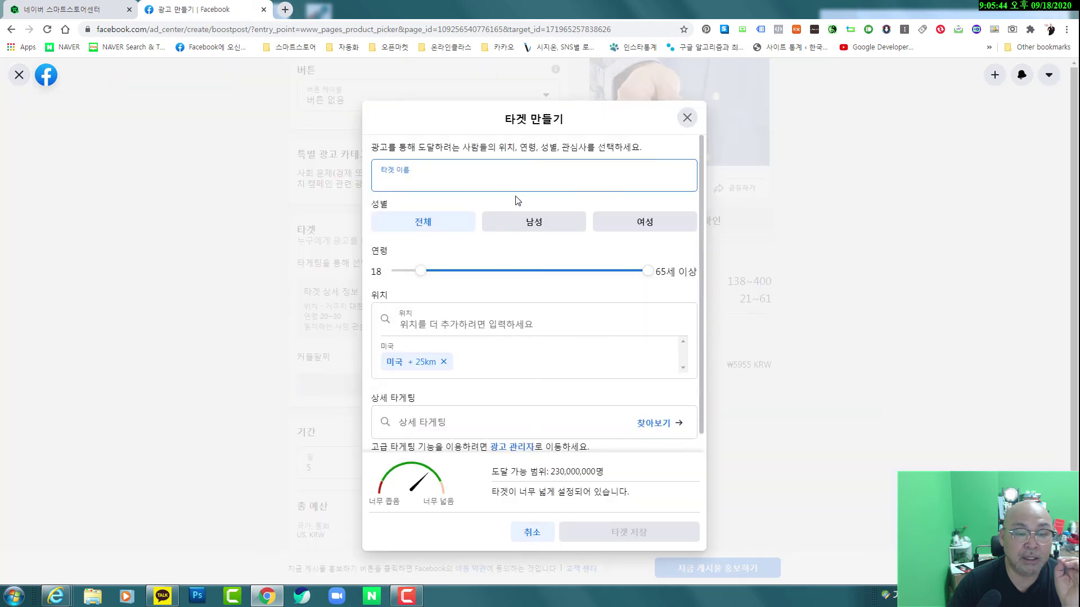
scroll(568, 403, "down", 1)
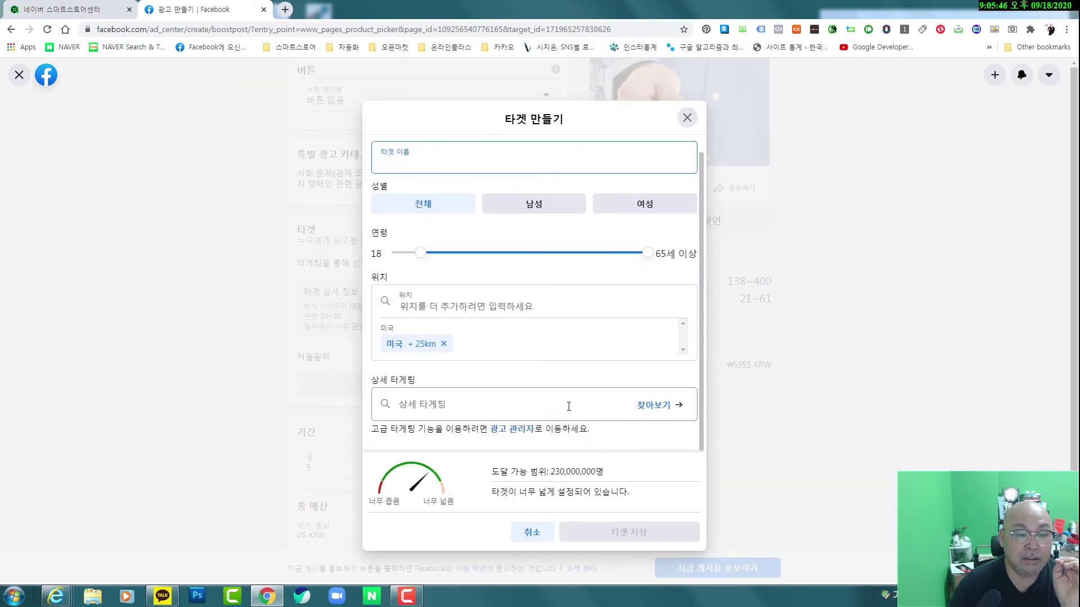
scroll(569, 406, "up", 1)
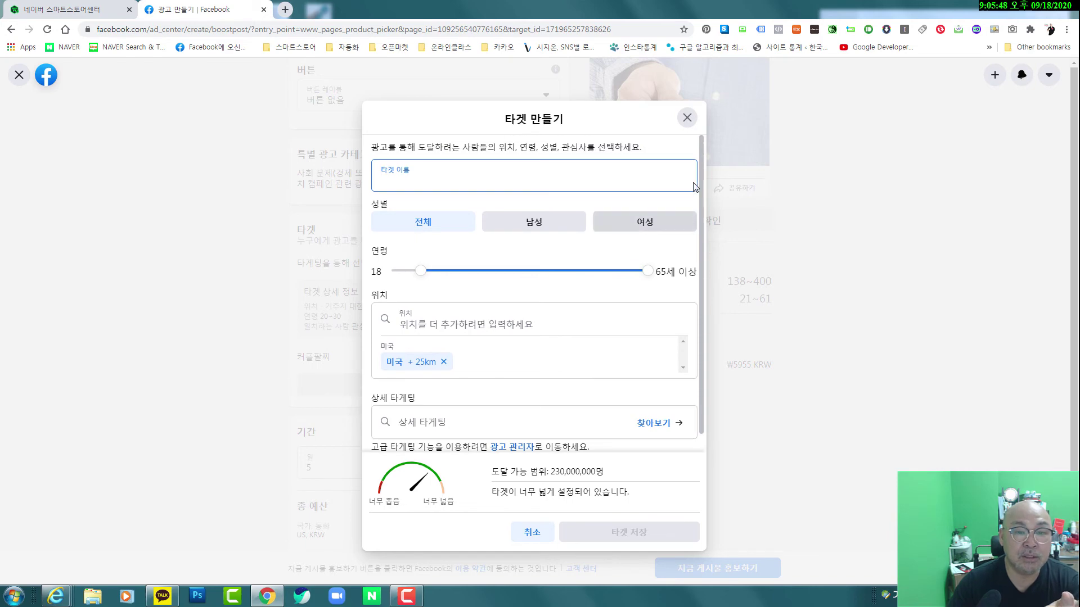
left_click(687, 117)
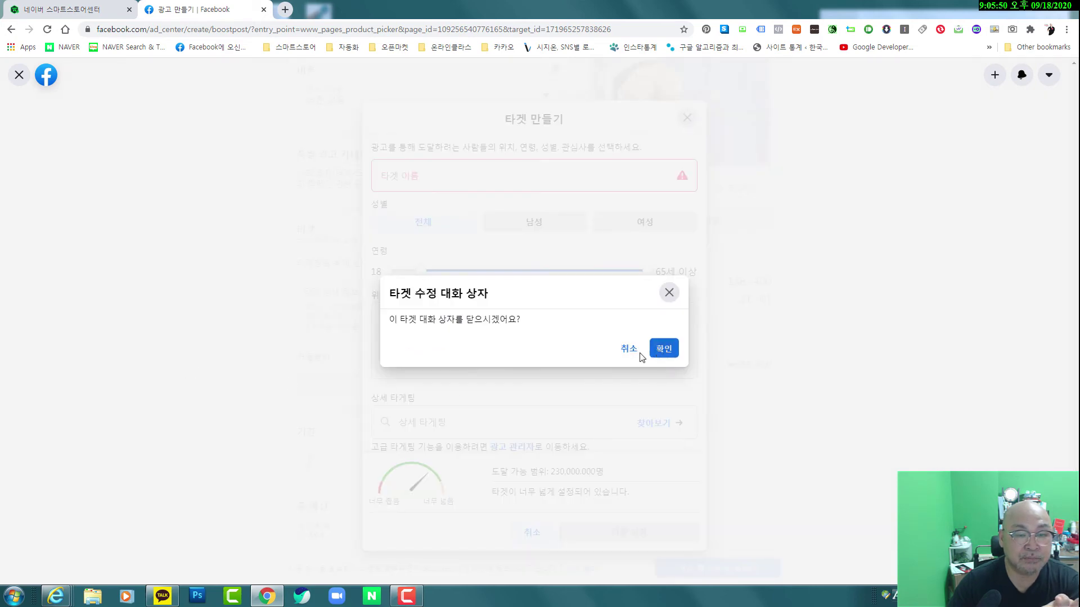
left_click(657, 350)
- Increase the ad duration to 15 days
scroll(227, 460, "down", 3)
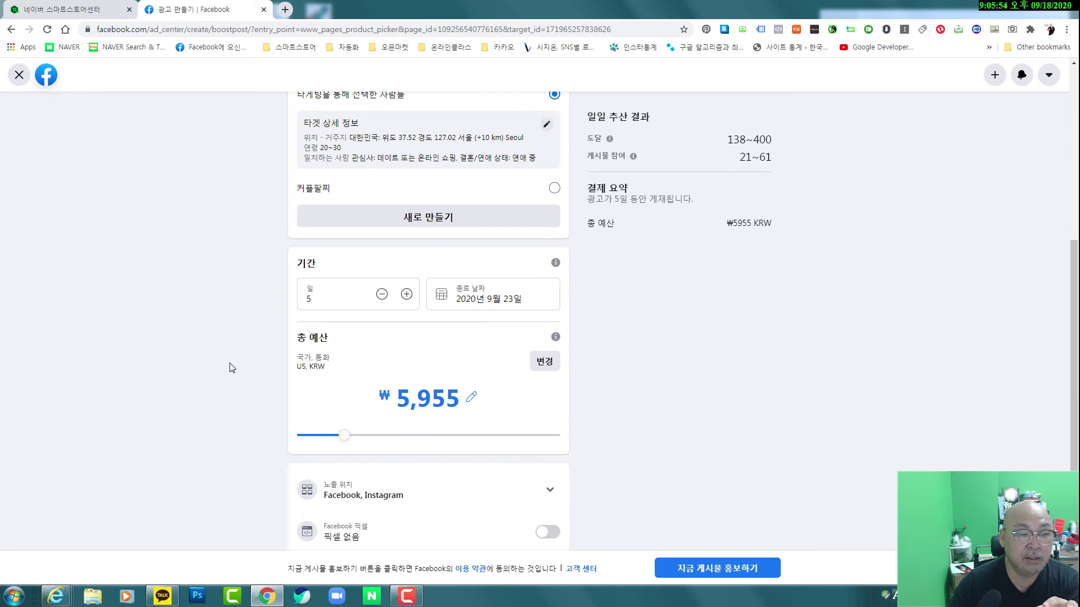
left_click(355, 293)
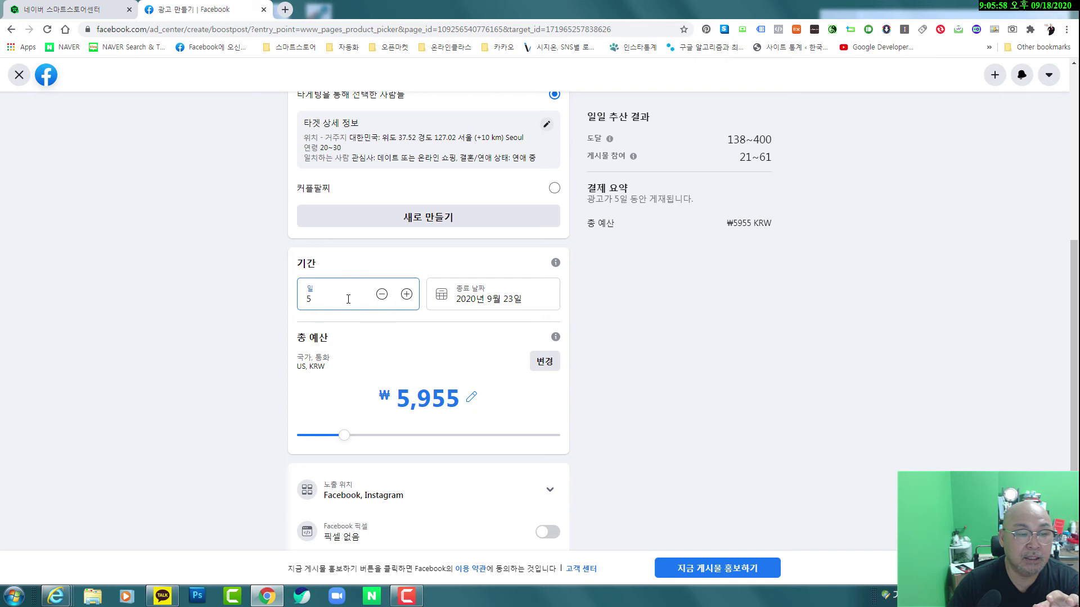
left_click(407, 295)
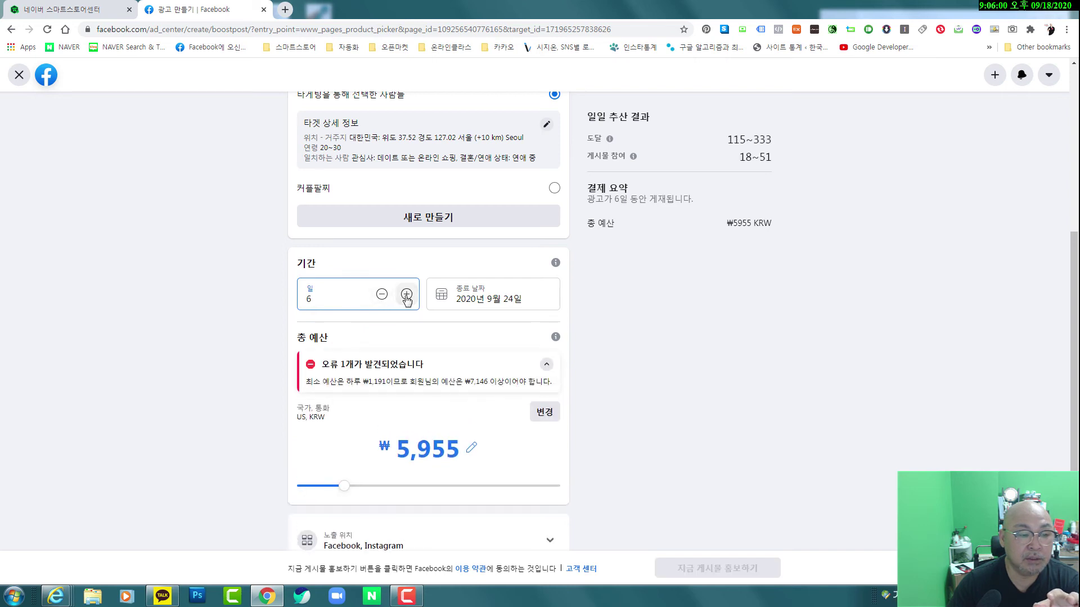
left_click(407, 296)
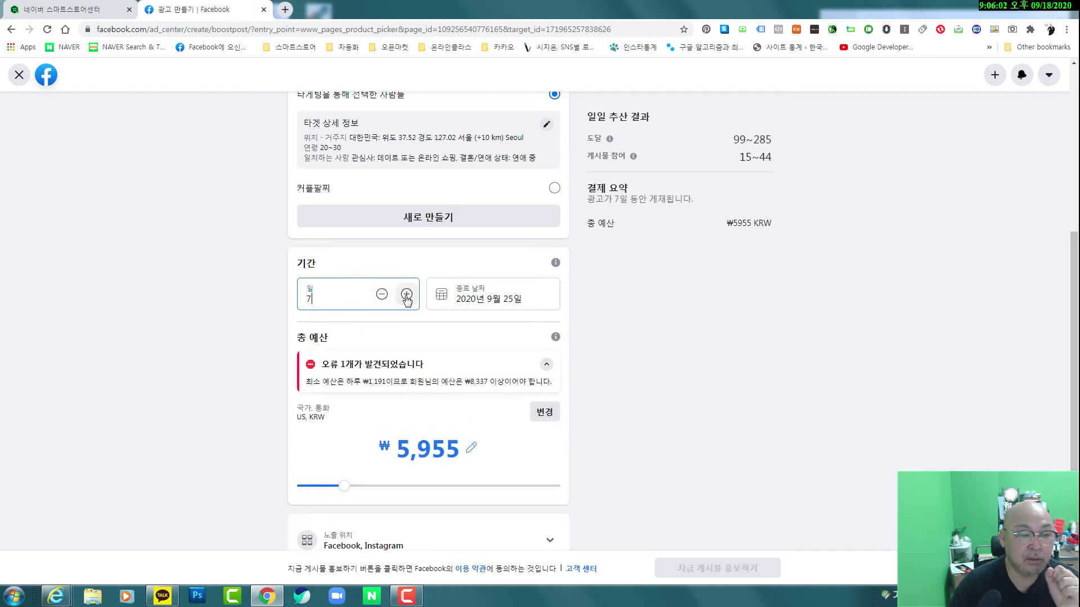
left_click(406, 295)
left_click(407, 295)
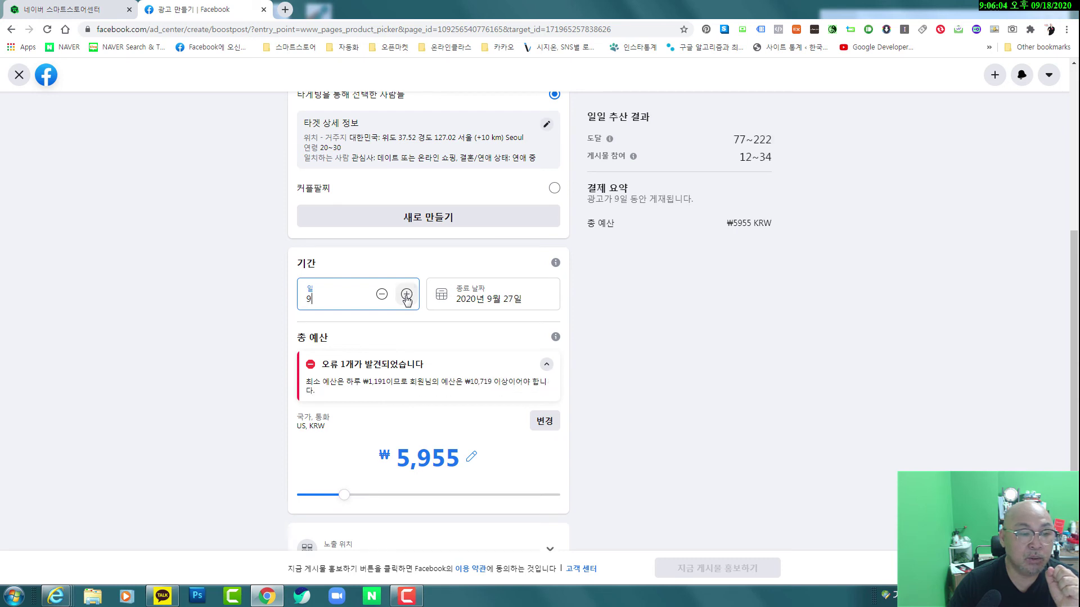
left_click(407, 296)
left_click(406, 295)
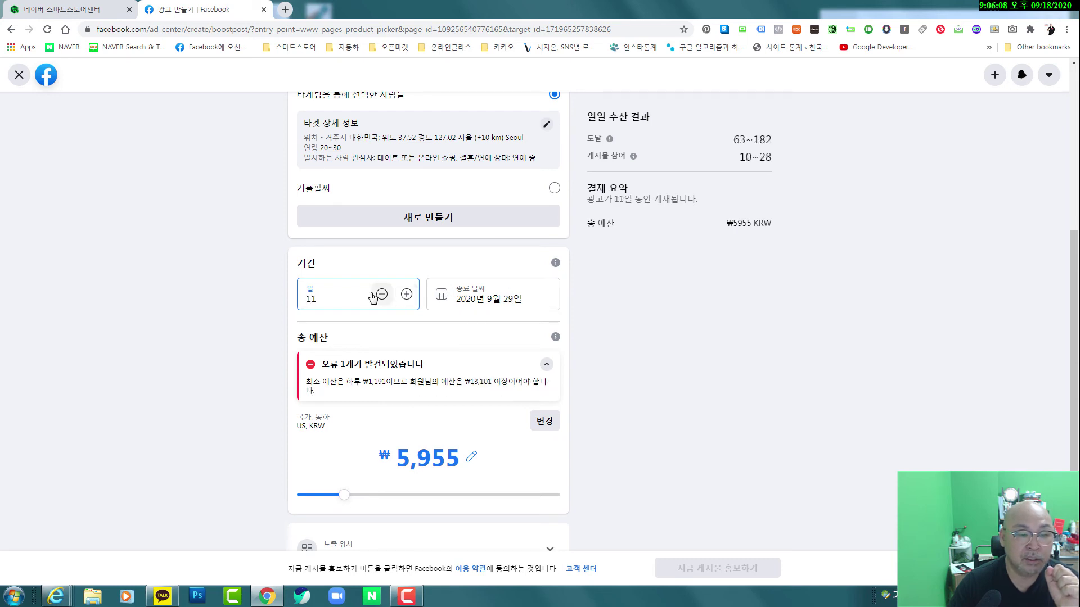
left_click(412, 300)
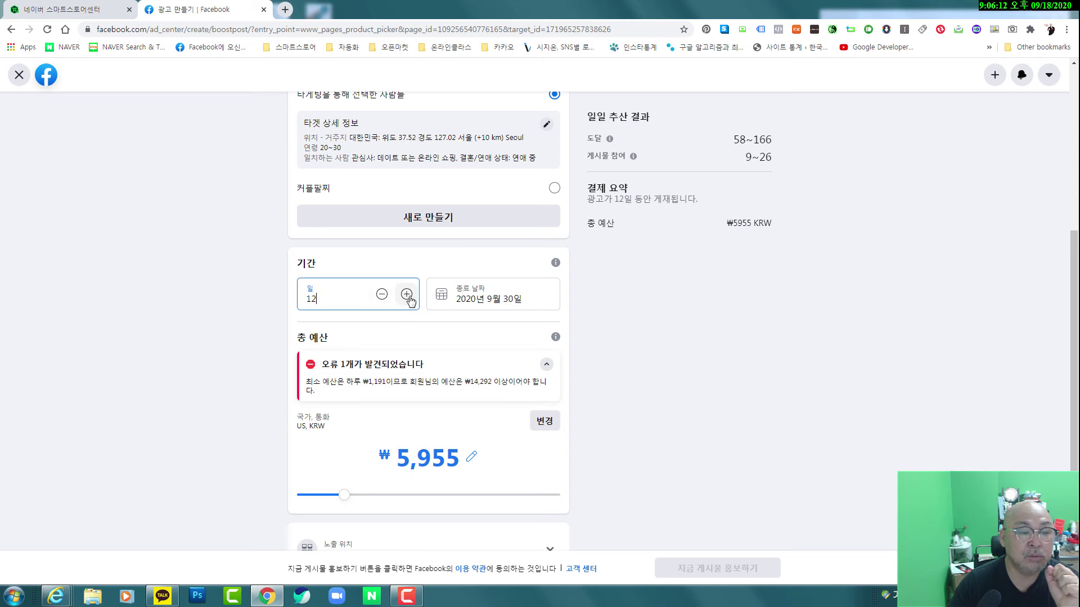
left_click(411, 300)
left_click(411, 301)
left_click(411, 300)
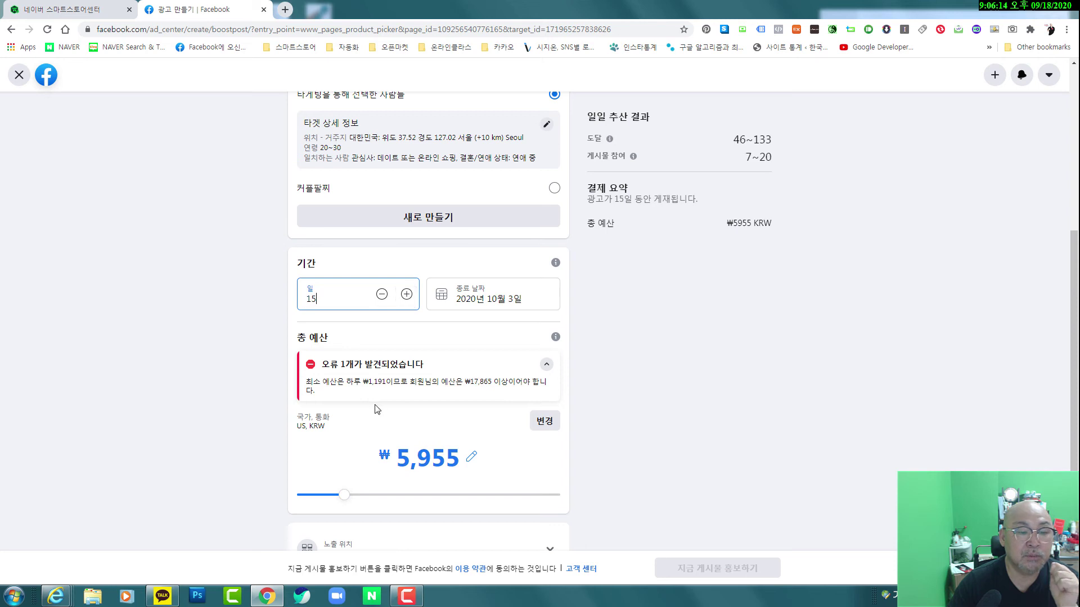
- Set the ad's end date to October 5, 2020
left_click(468, 298)
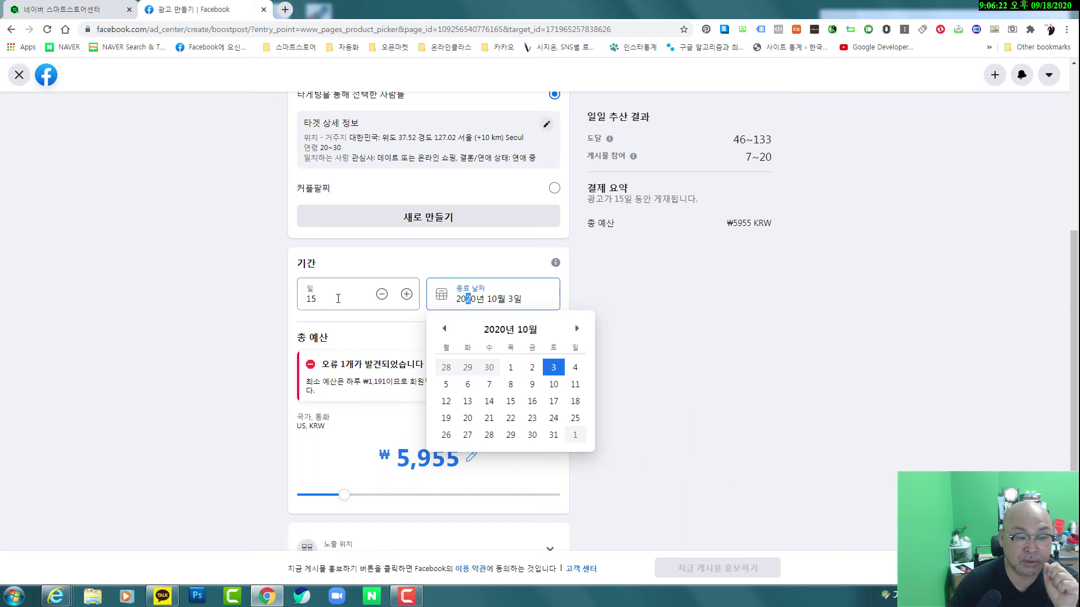
left_click(444, 328)
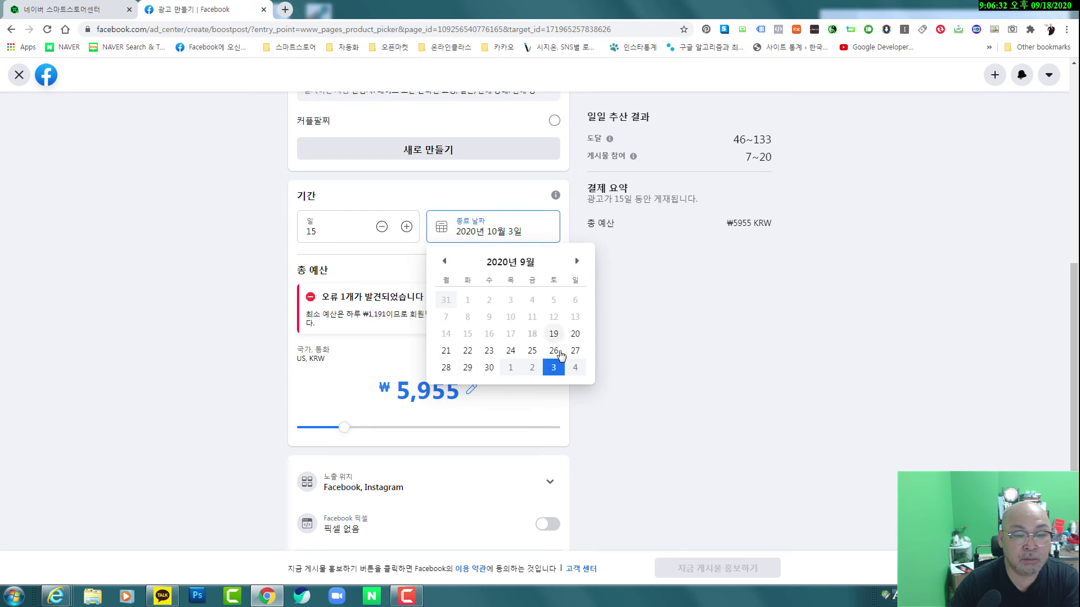
left_click(577, 262)
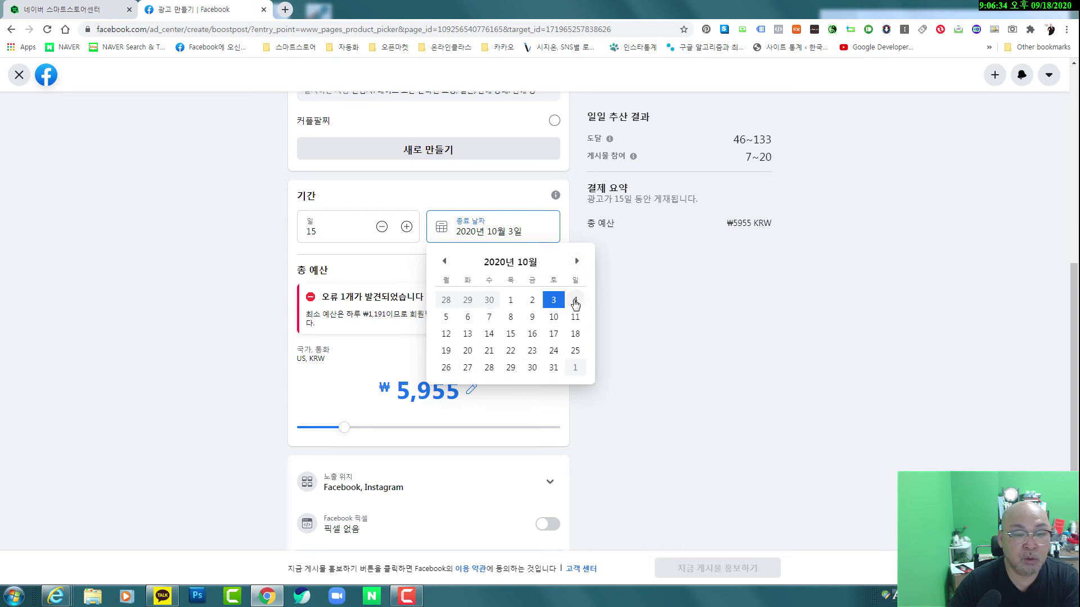
left_click(446, 317)
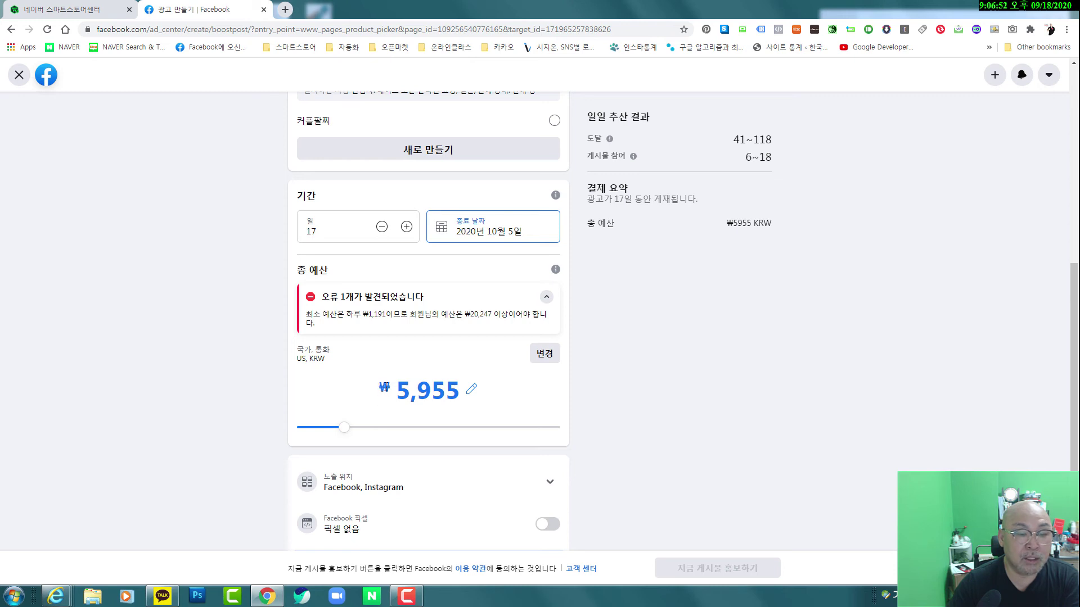
- Check the country and currency settings without changing them, and set the total budget to ₩10,000
left_click(548, 355)
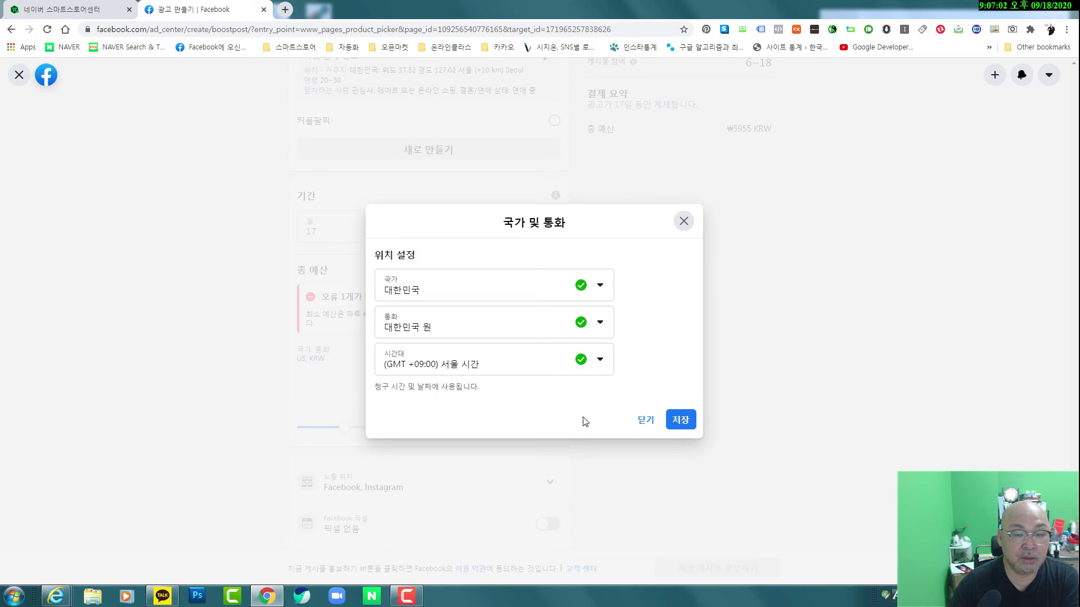
left_click(645, 422)
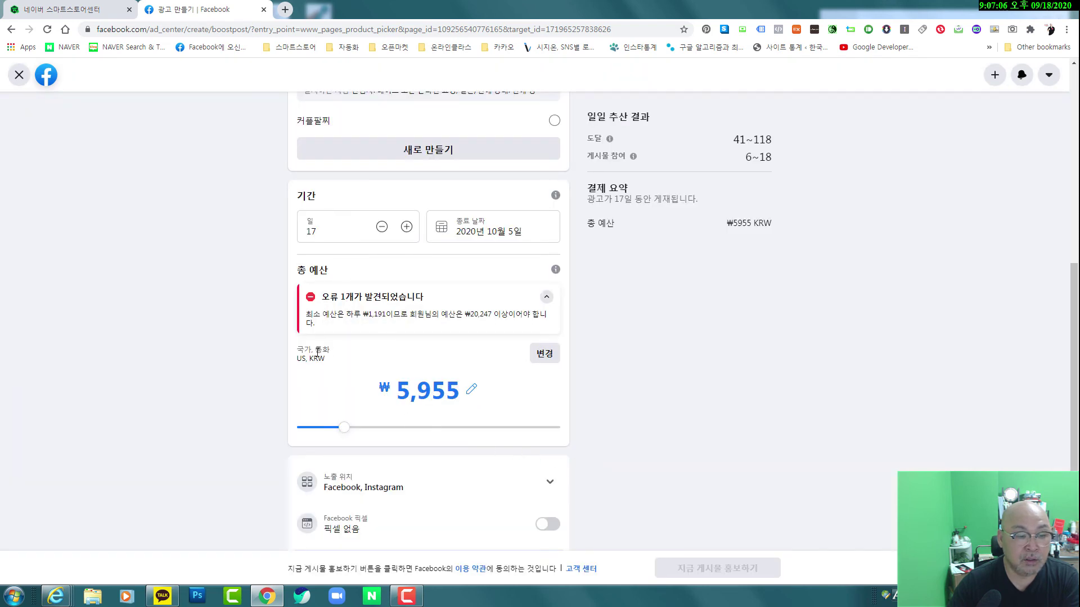
left_click(471, 390)
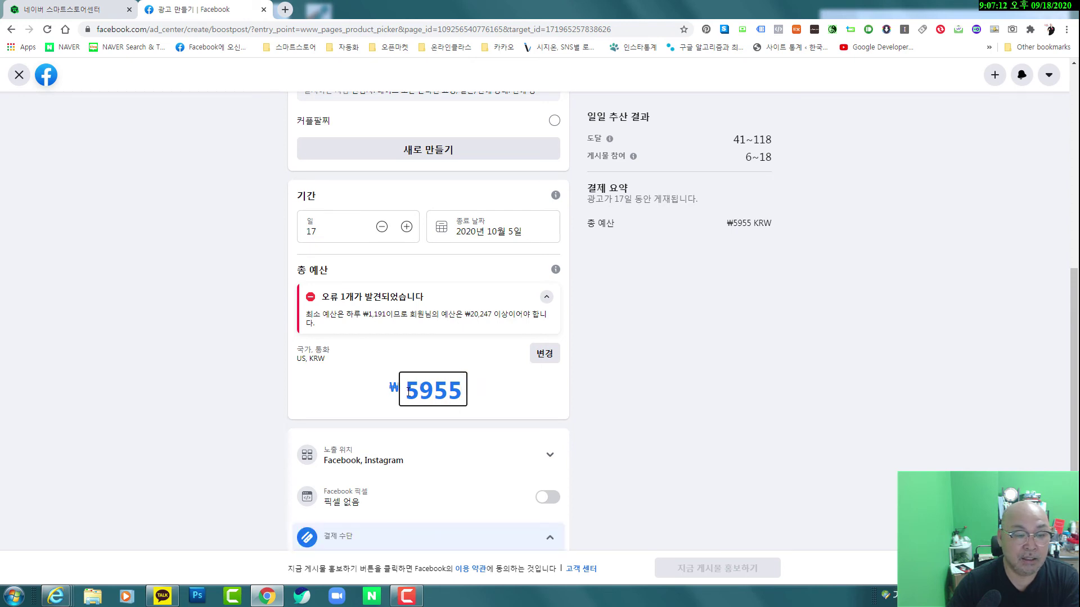
left_click_drag(408, 392, 470, 395)
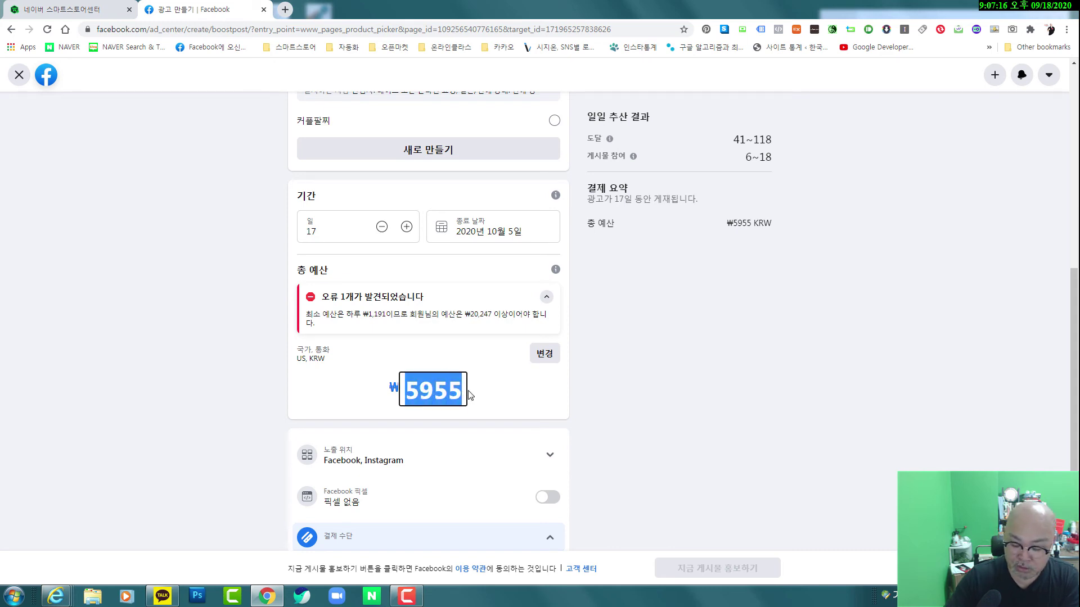
type("10000")
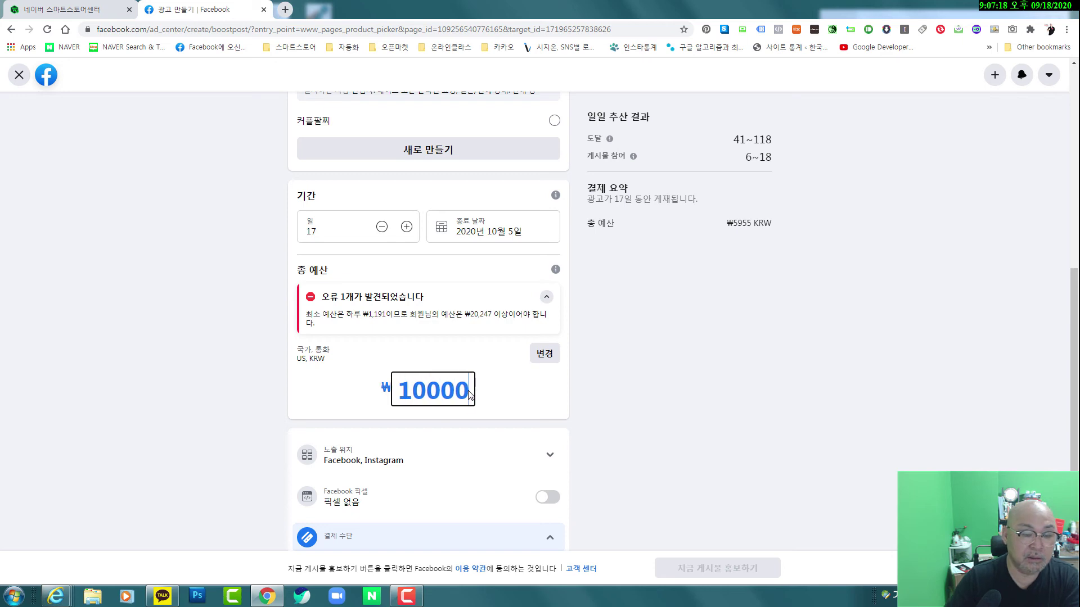
left_click(252, 375)
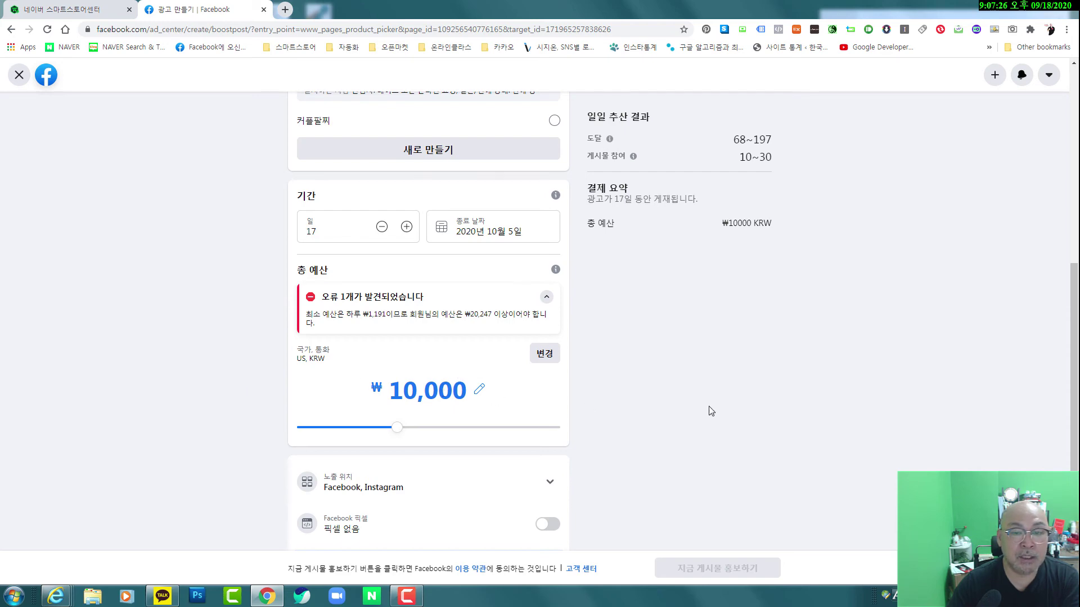
- Review the ad preview, target, estimated daily results and payment summary, and examine the expanded 노출 위치 placement options
scroll(711, 411, "up", 3)
scroll(711, 411, "up", 4)
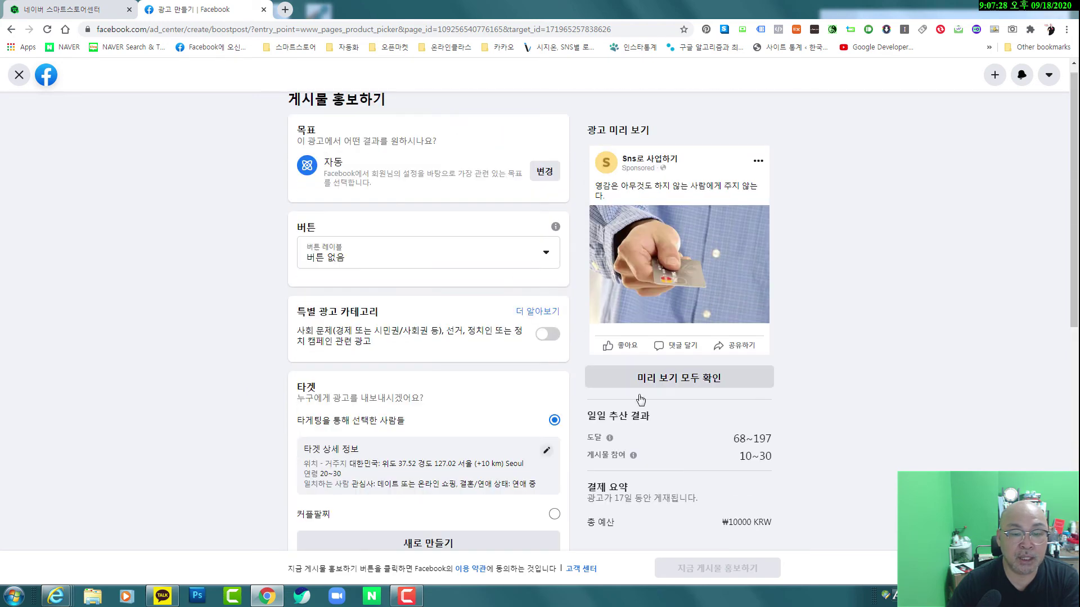
scroll(669, 444, "down", 2)
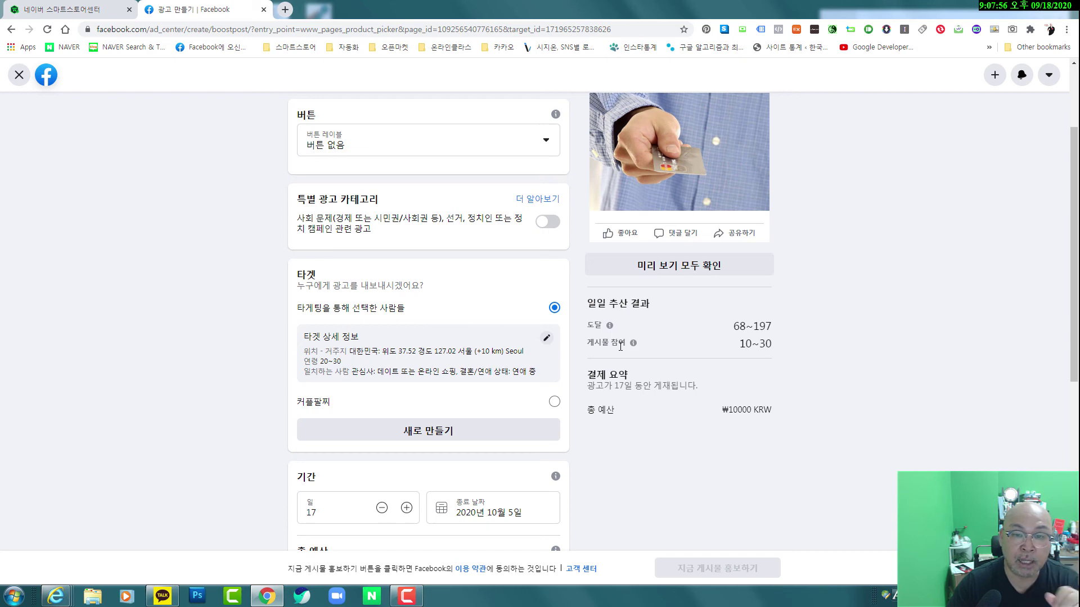
scroll(573, 485, "down", 6)
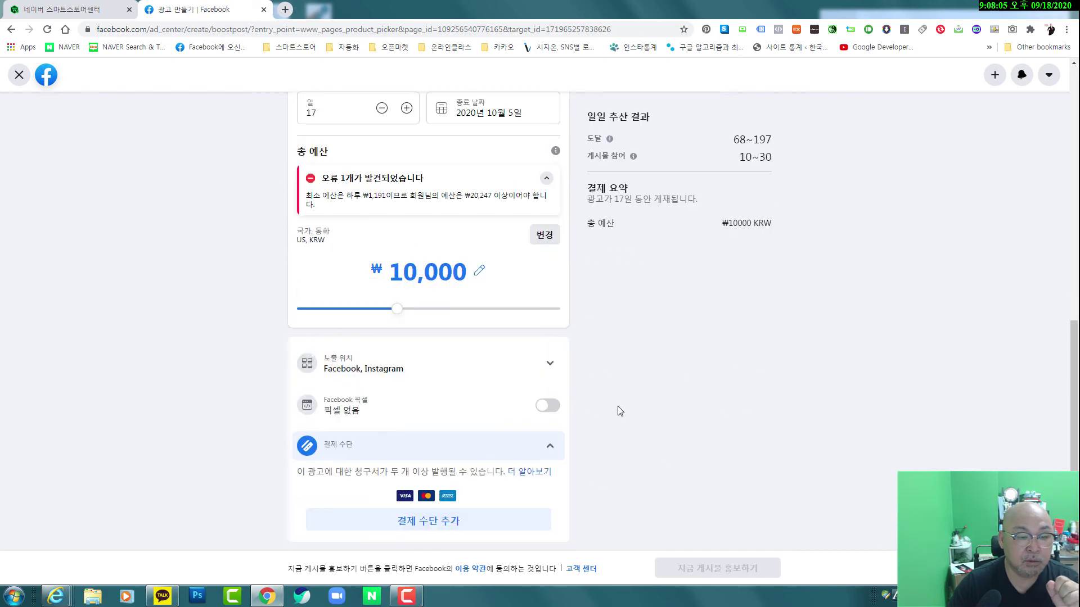
left_click(551, 365)
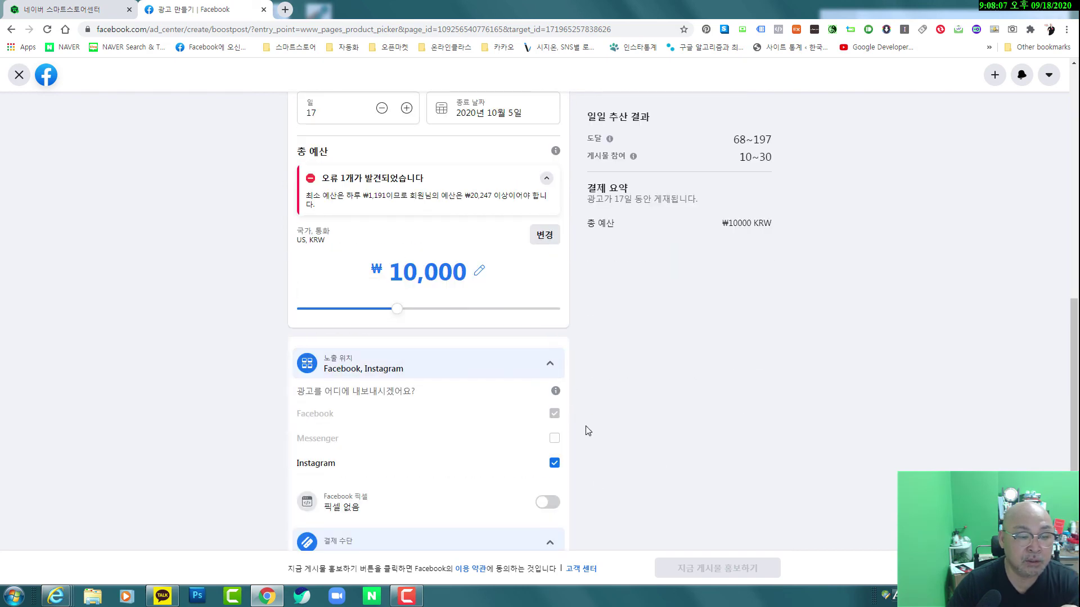
mouse_move(342, 374)
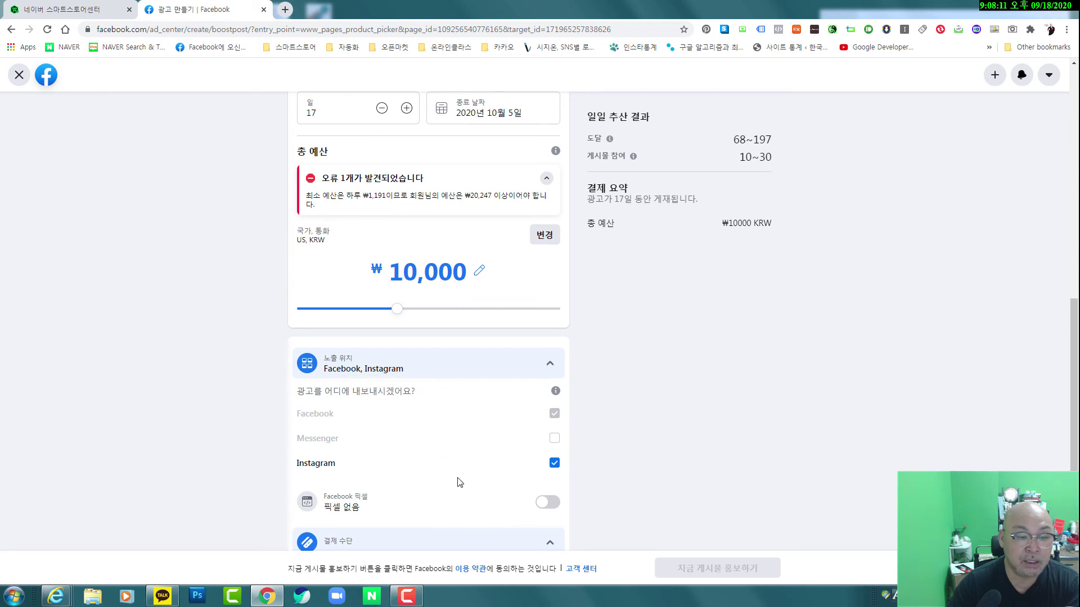
scroll(460, 482, "down", 2)
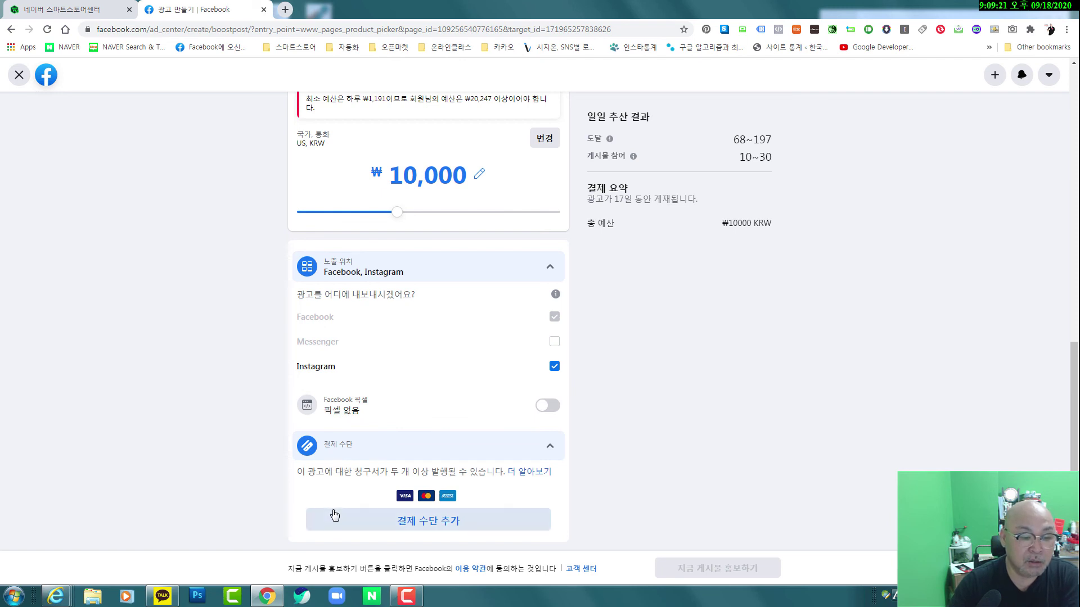
- Start adding a payment method and save its currency as 미국 달러 in the country and currency settings
left_click(439, 527)
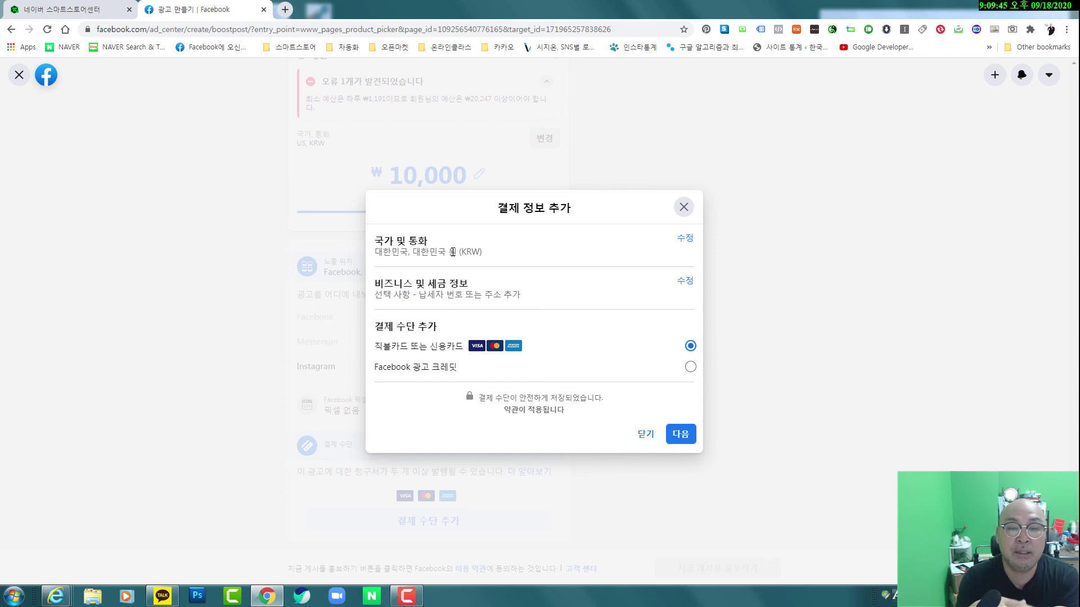
left_click(685, 241)
left_click(518, 328)
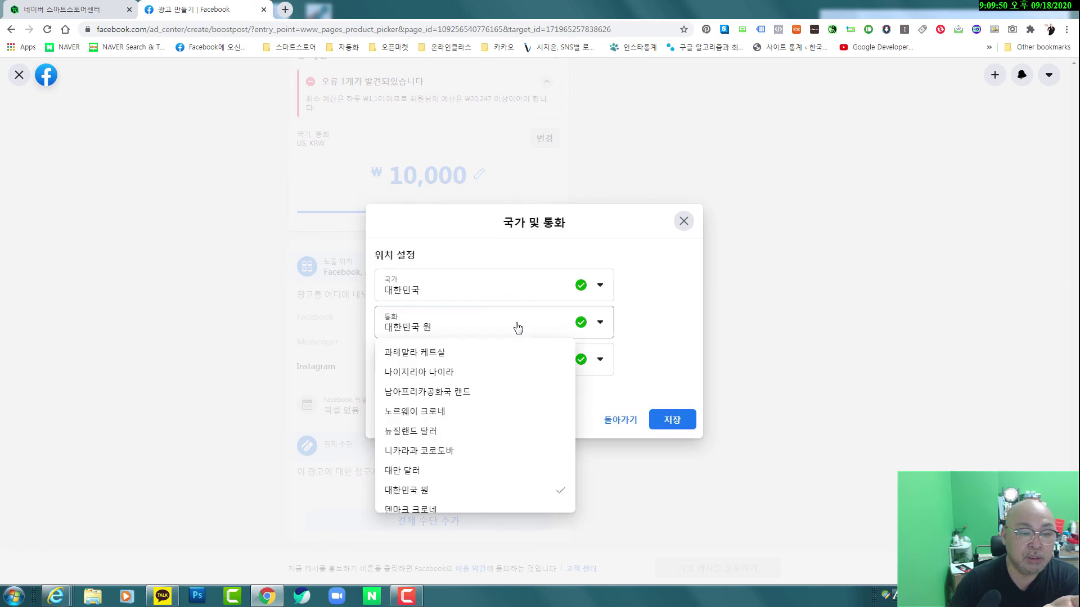
scroll(454, 478, "down", 2)
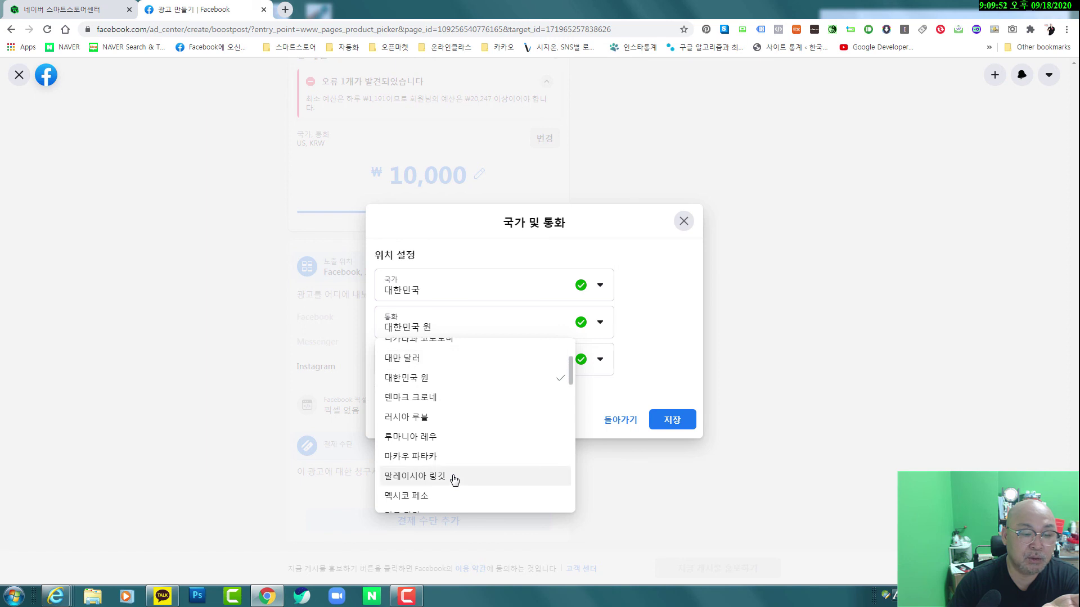
scroll(454, 479, "down", 2)
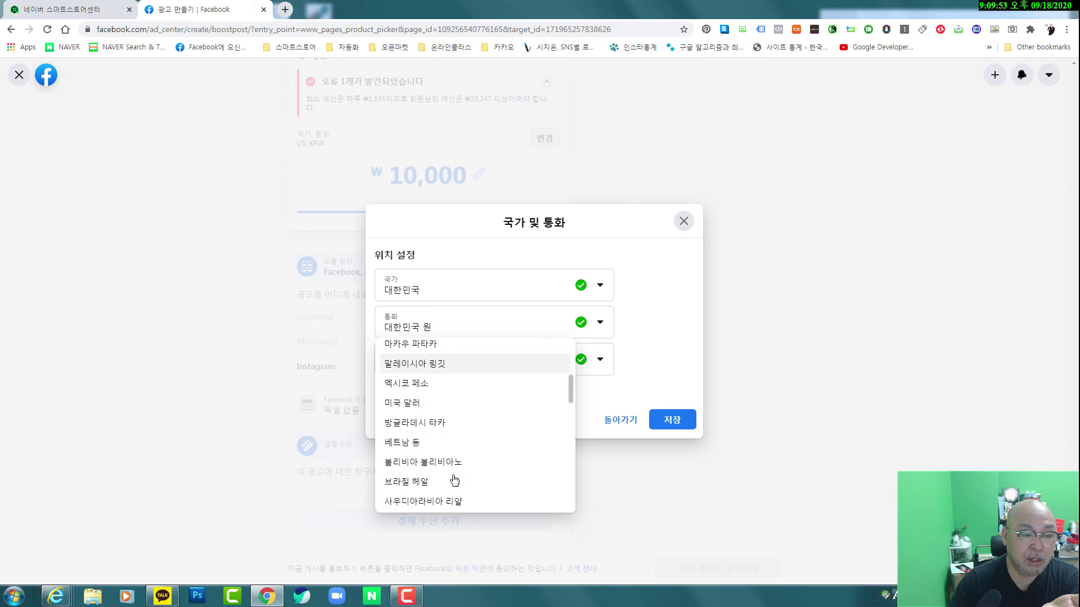
left_click(424, 405)
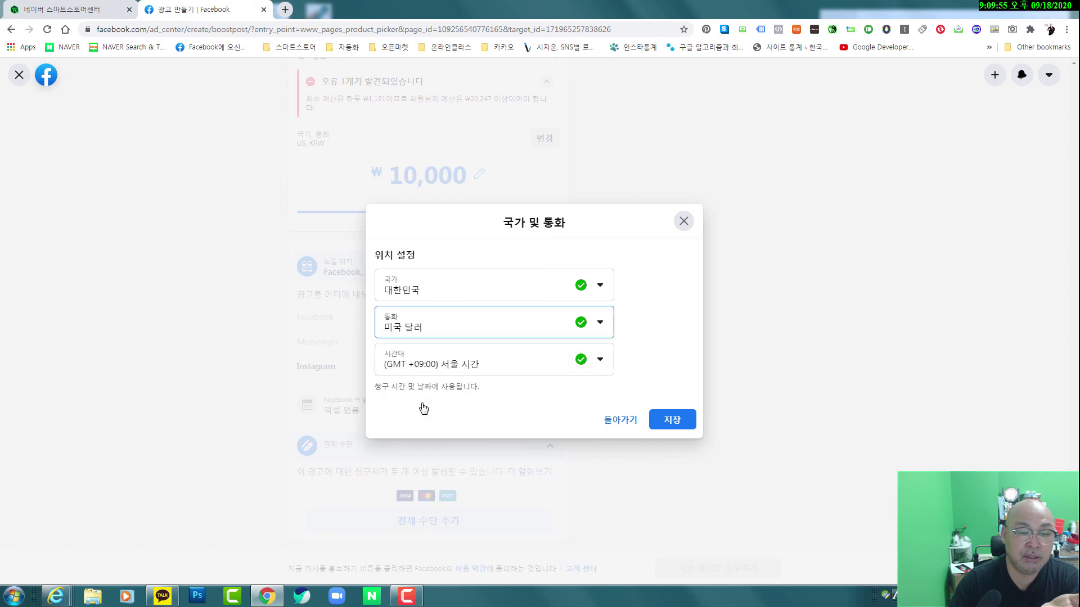
left_click(668, 424)
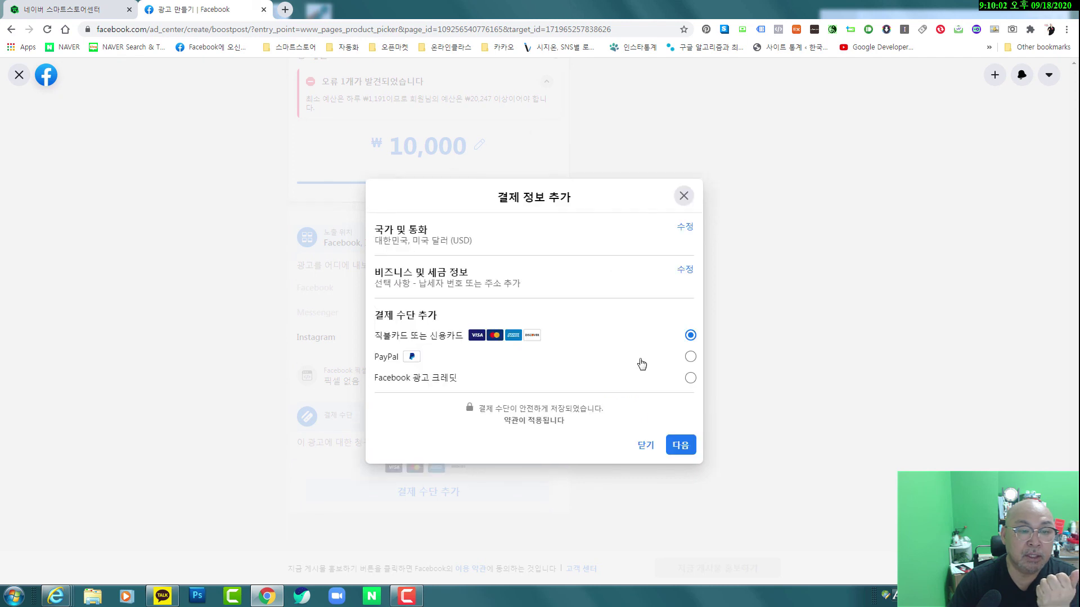
- Review the country and currency settings and the debit or credit card entry form without changing or entering anything
left_click(685, 231)
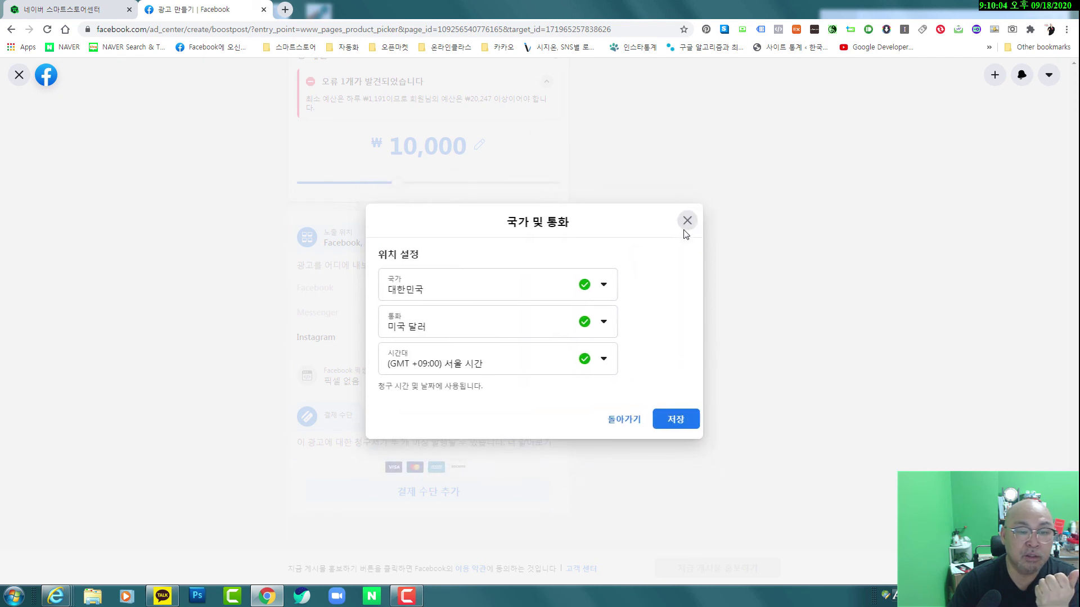
left_click(622, 427)
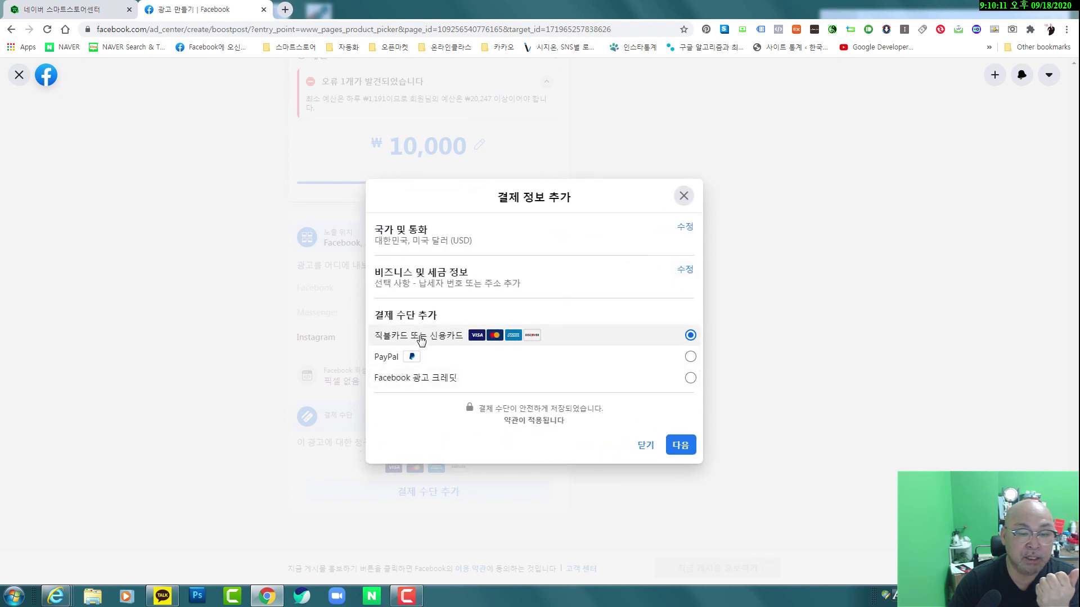
left_click(681, 445)
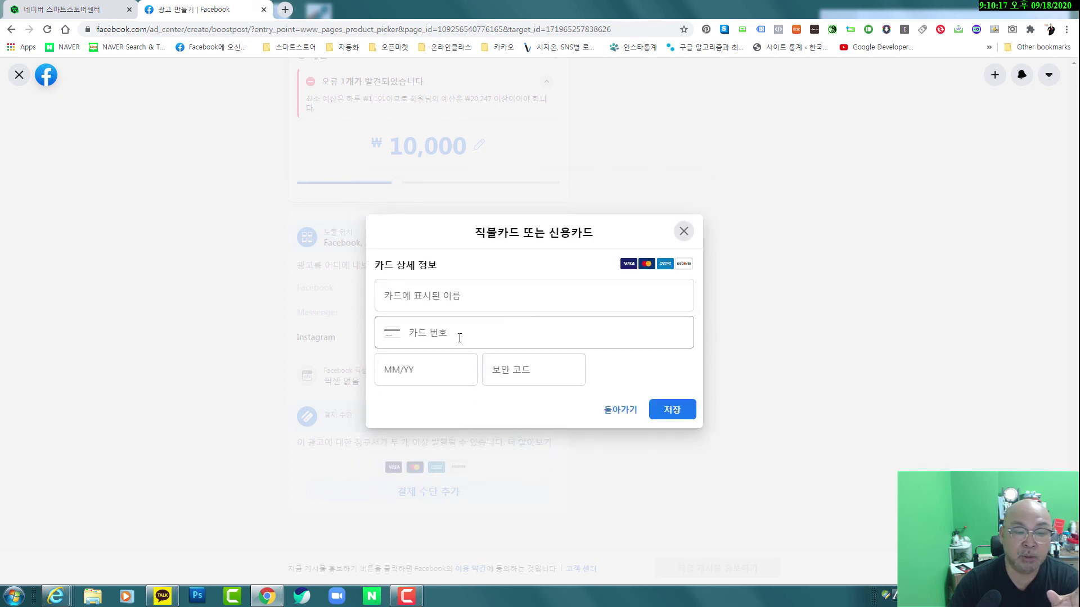
left_click(620, 414)
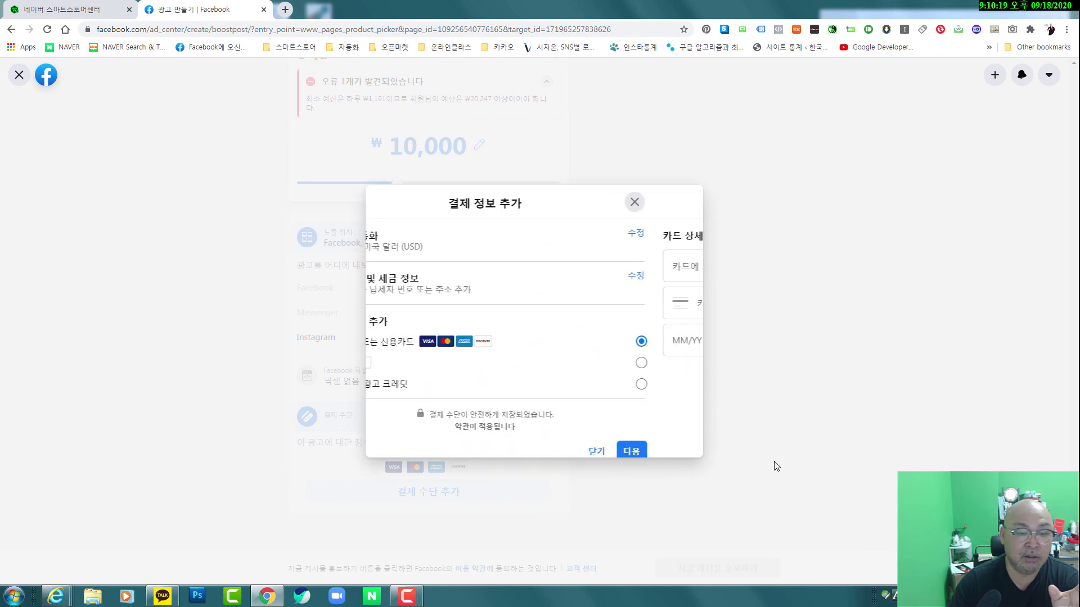
left_click(687, 447)
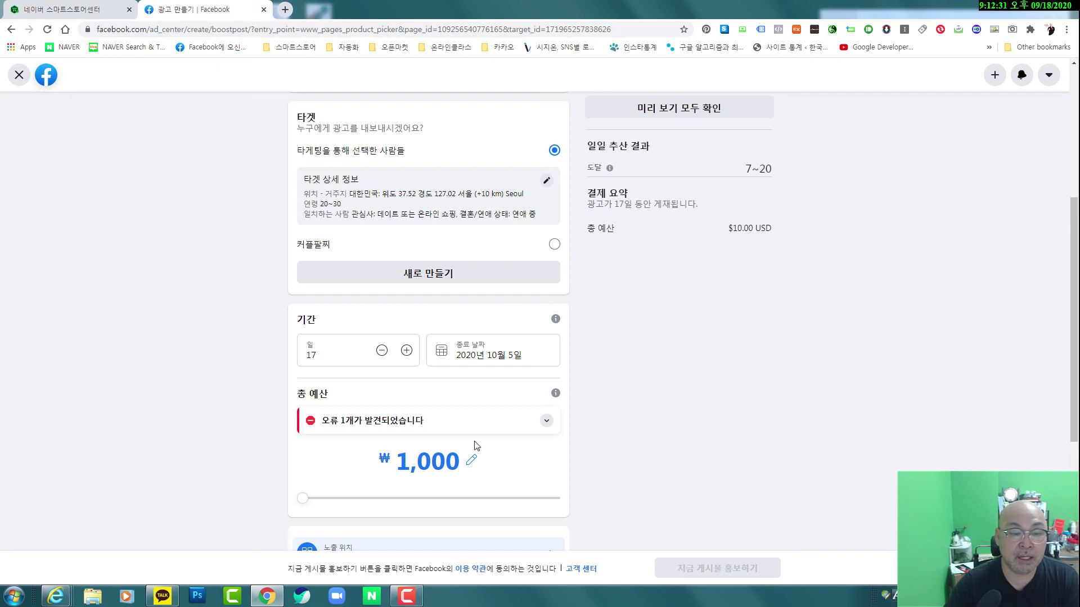
- Set the ad's total budget to ₩10,000
left_click(471, 460)
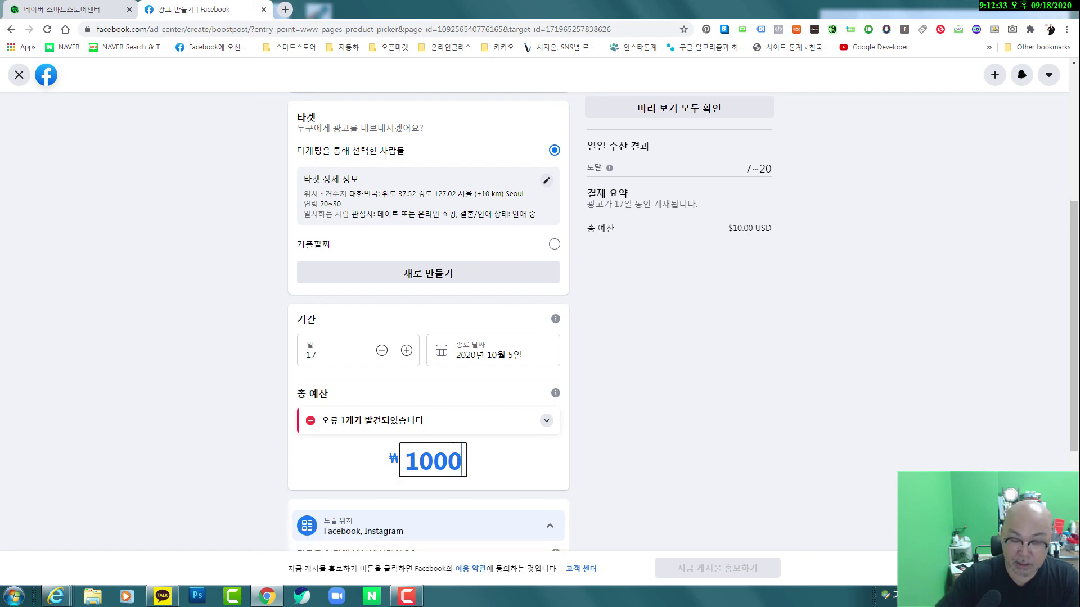
type("0")
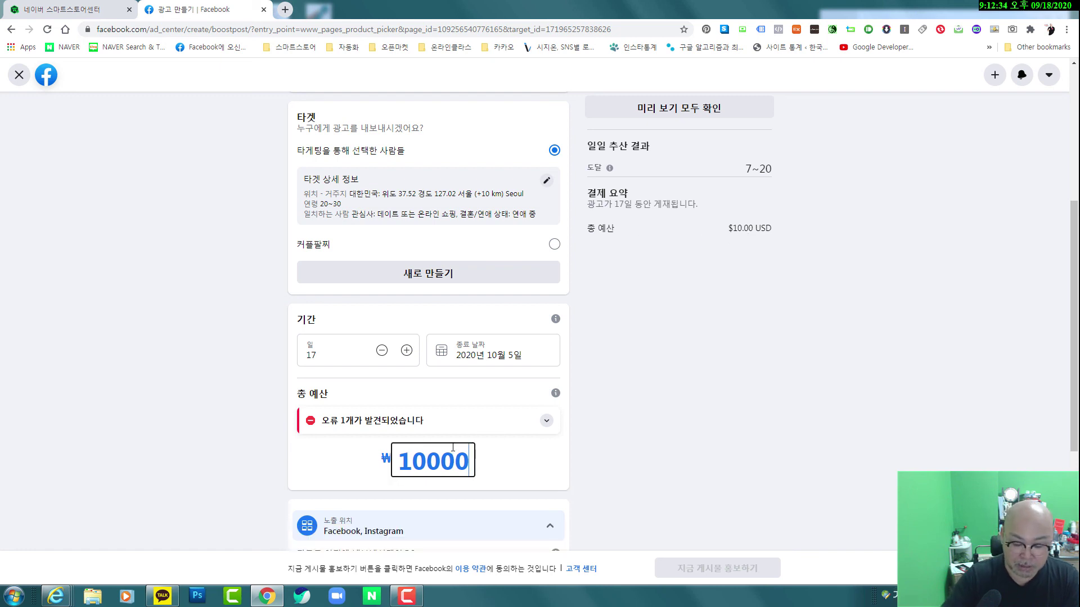
left_click(758, 451)
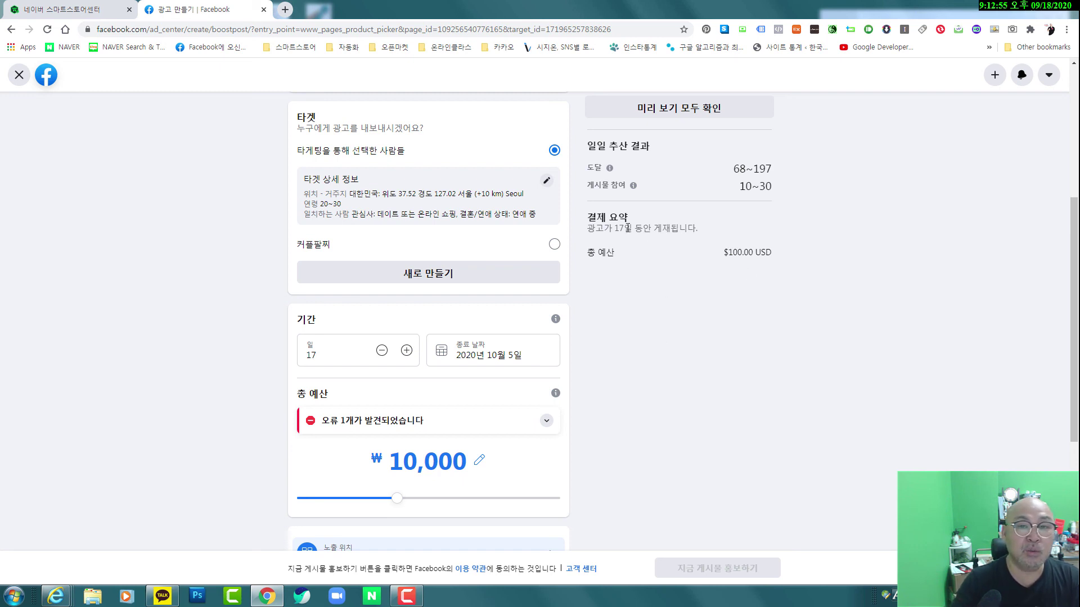
- Shorten the ad's duration to 10 days, ending on September 28, 2020
left_click(382, 350)
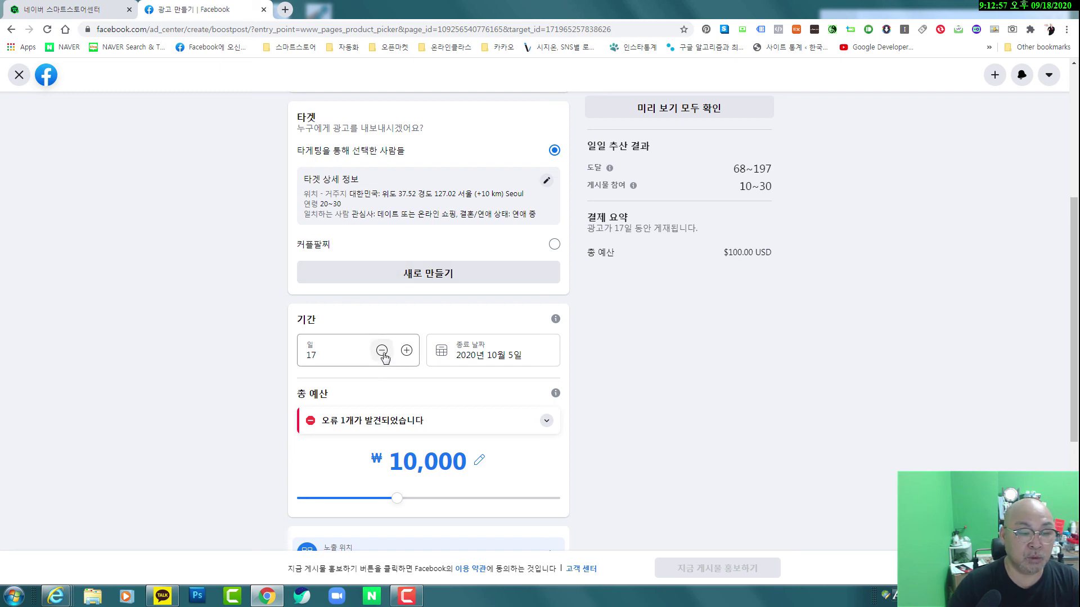
left_click(382, 350)
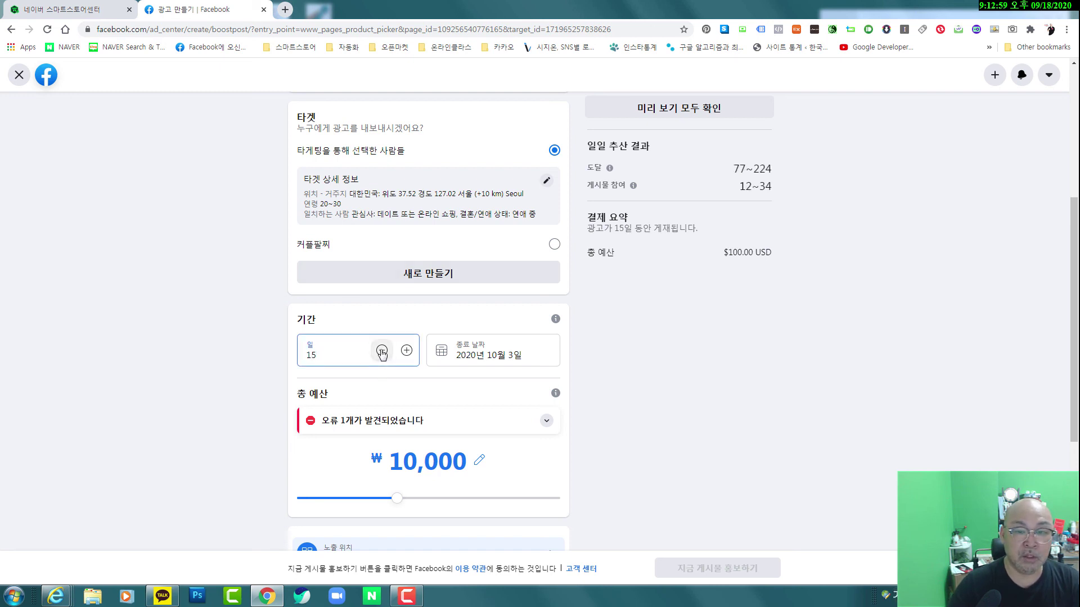
left_click(382, 350)
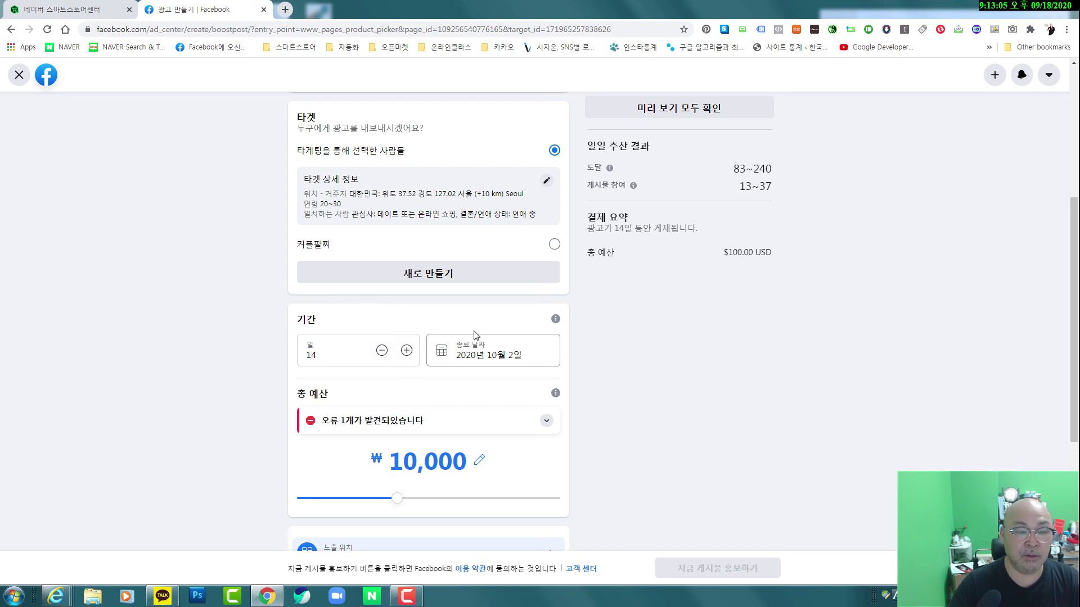
left_click(382, 351)
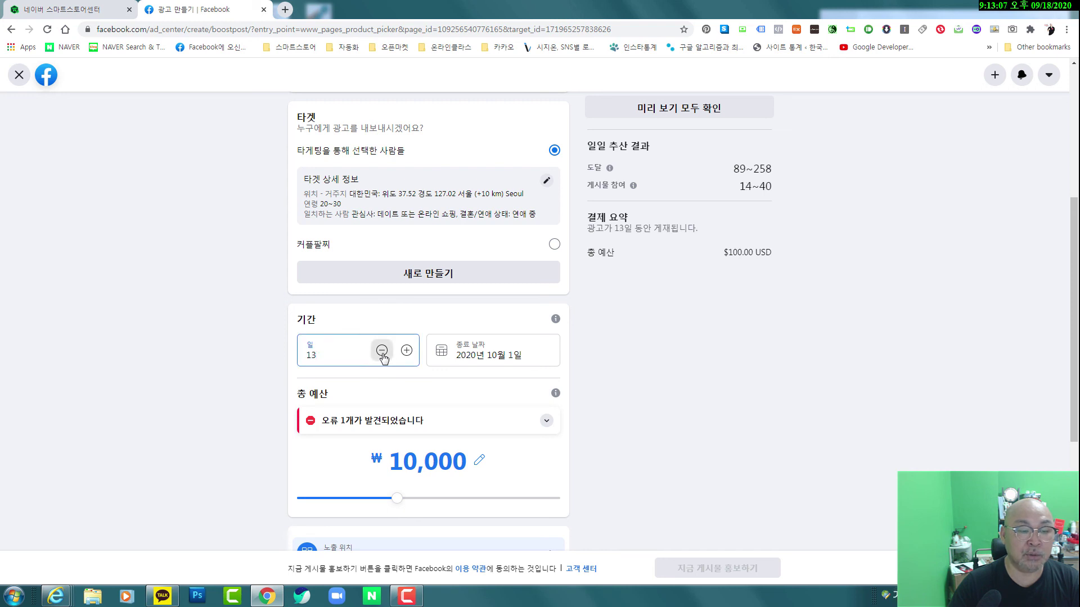
left_click(382, 351)
left_click(382, 351)
left_click(382, 351)
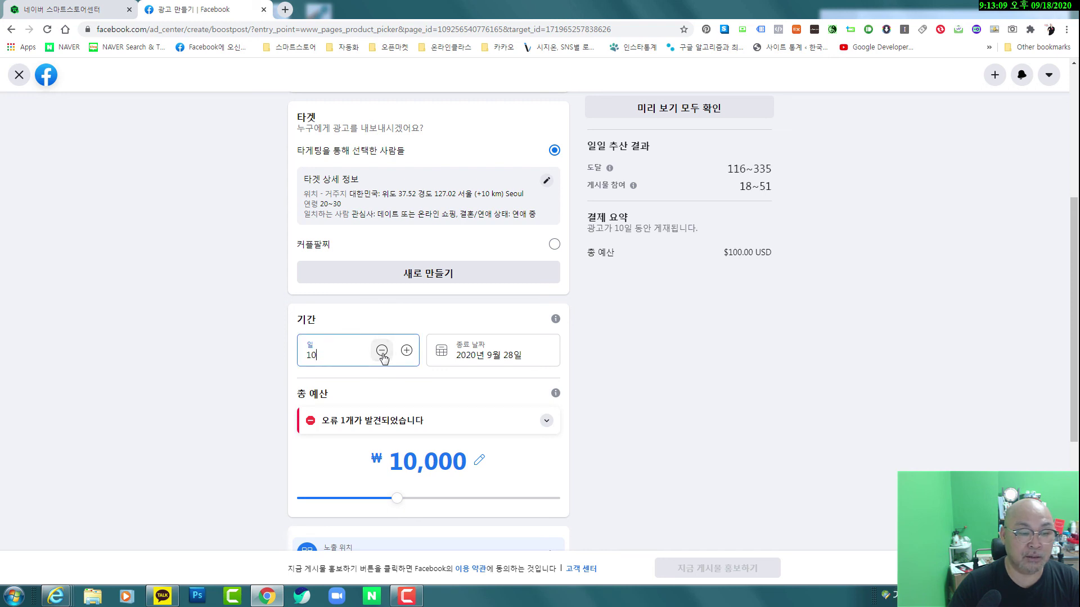
left_click(738, 369)
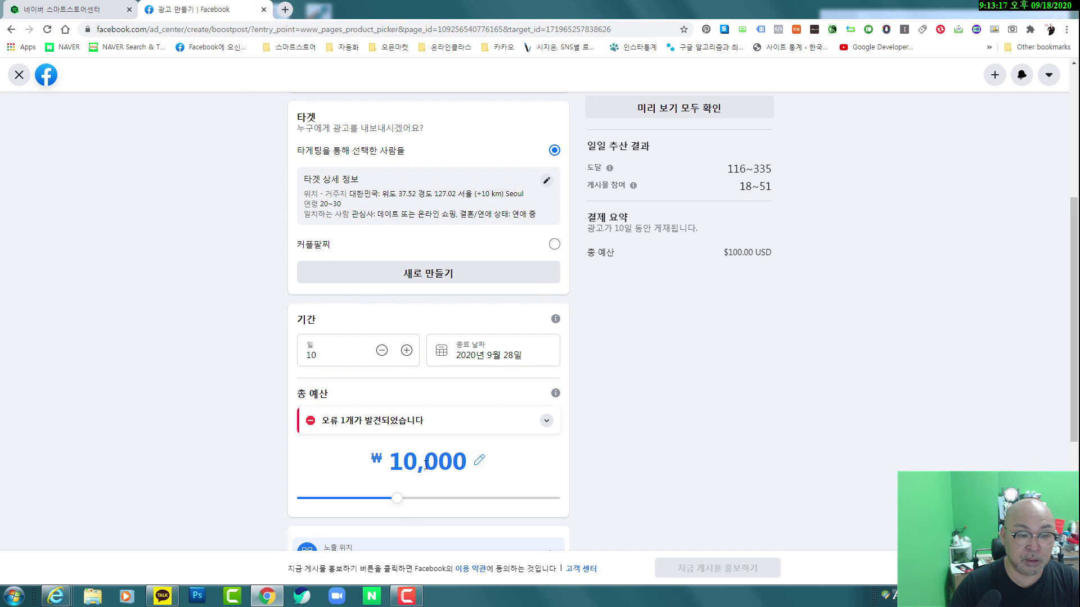
- Open all ad previews and examine the Facebook placements, from the desktop news feed to the mobile search results
scroll(711, 453, "down", 5)
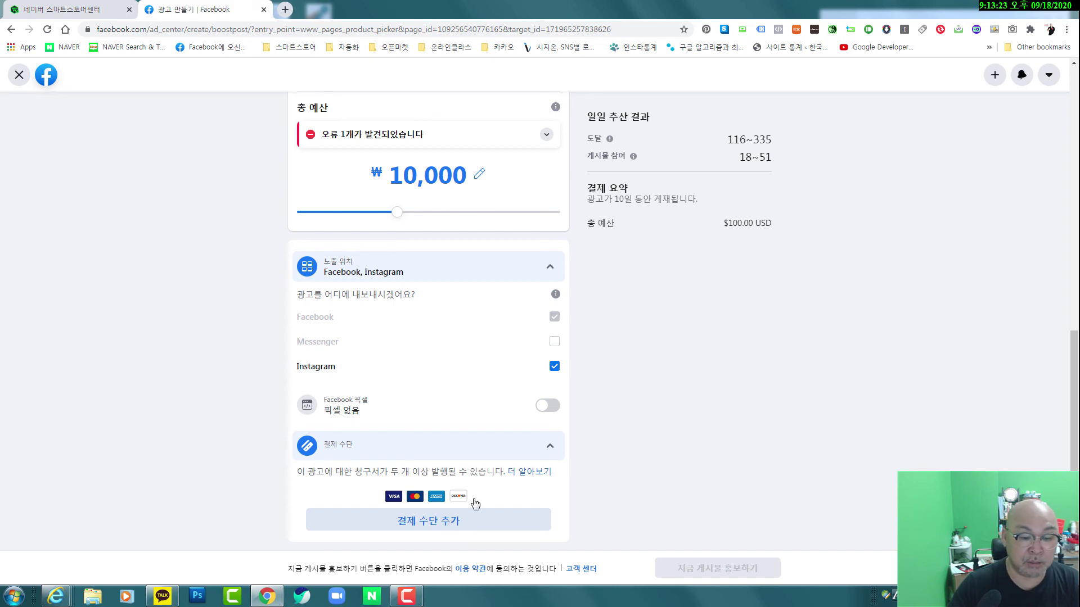
scroll(814, 419, "up", 10)
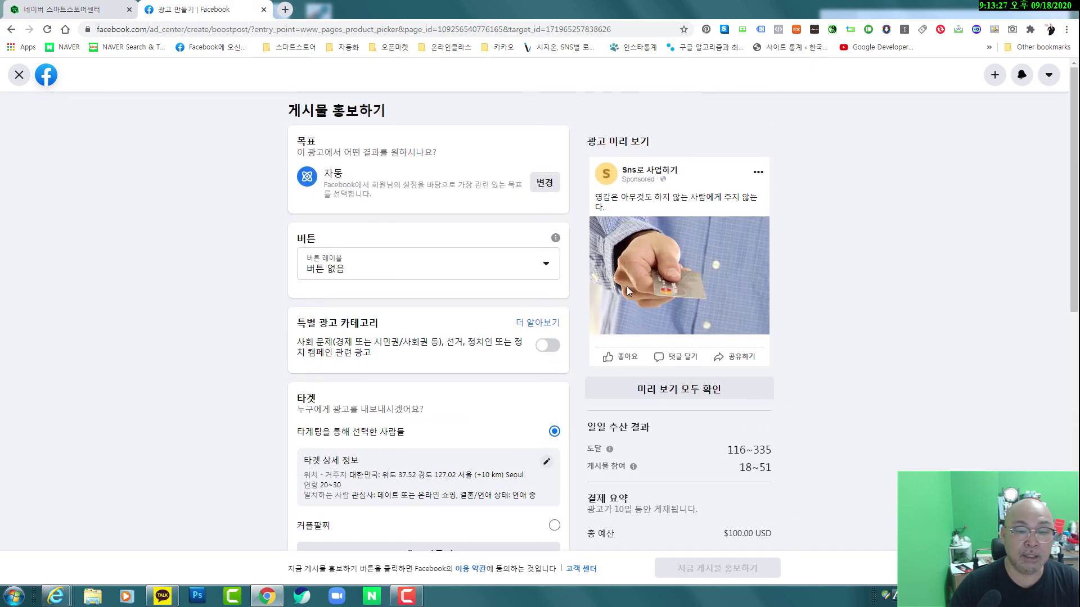
left_click(692, 394)
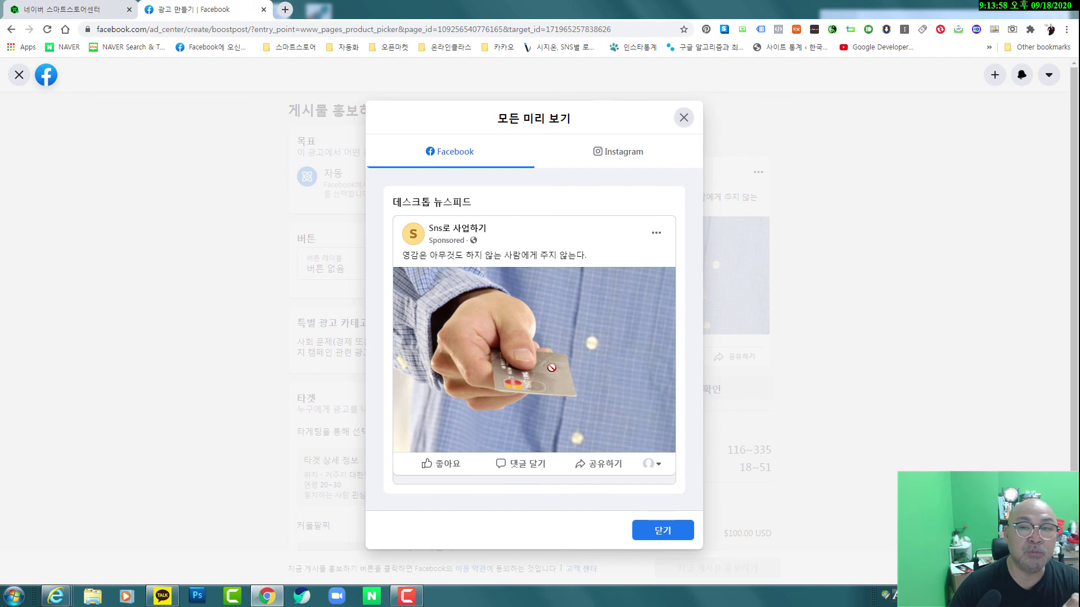
scroll(552, 368, "down", 4)
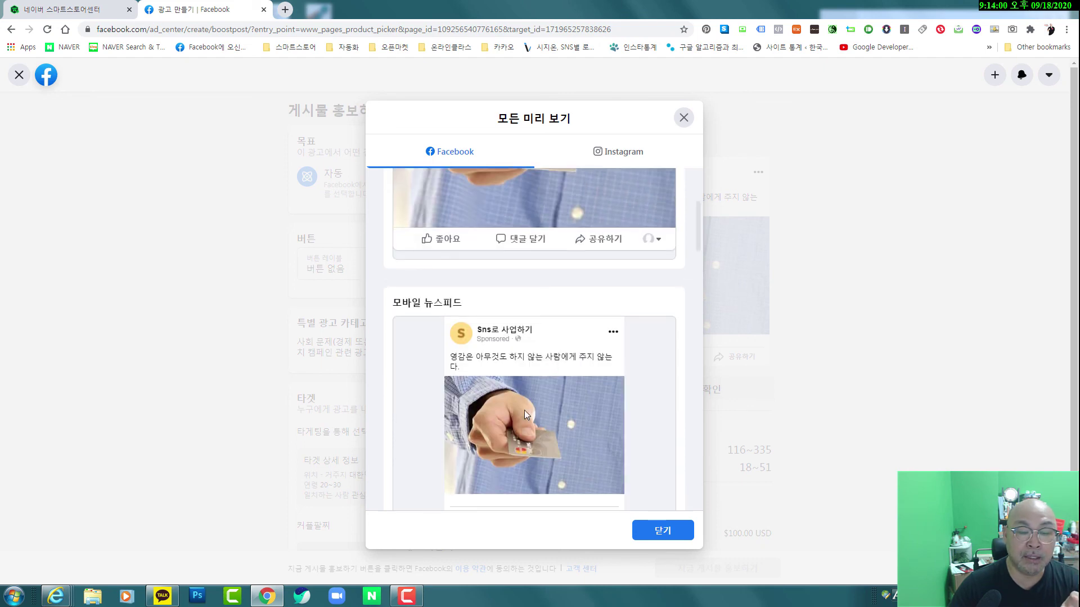
scroll(524, 410, "down", 3)
scroll(526, 414, "down", 1)
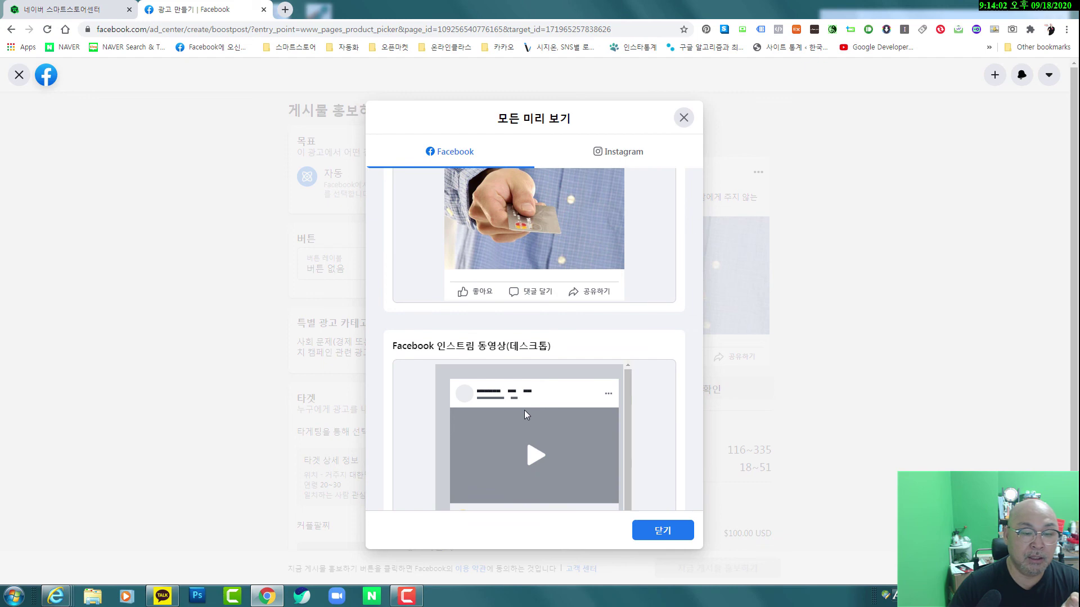
scroll(680, 454, "down", 10)
scroll(680, 454, "down", 10)
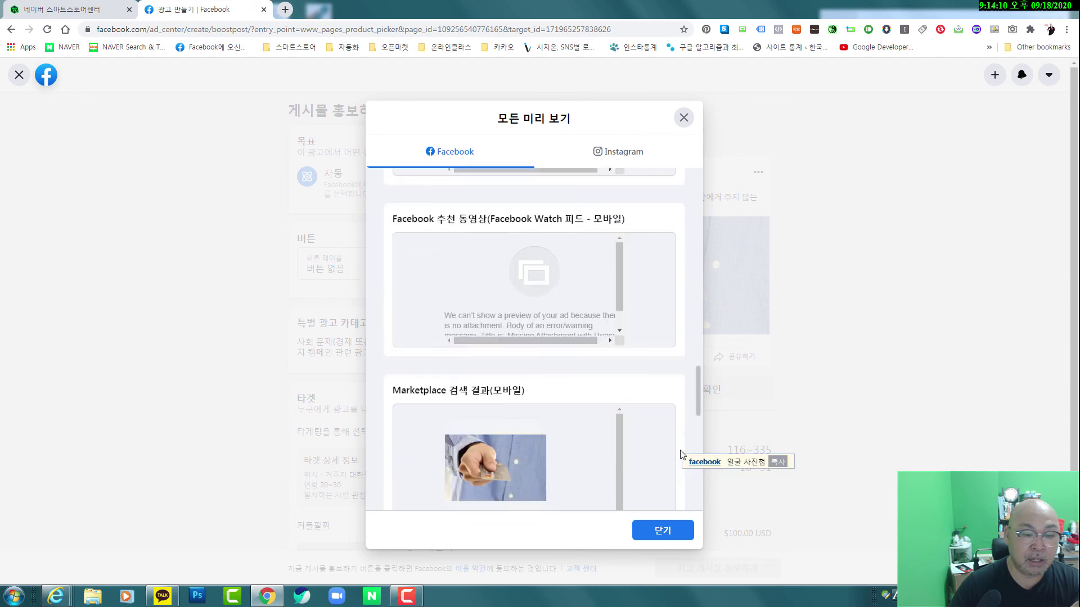
scroll(680, 454, "down", 2)
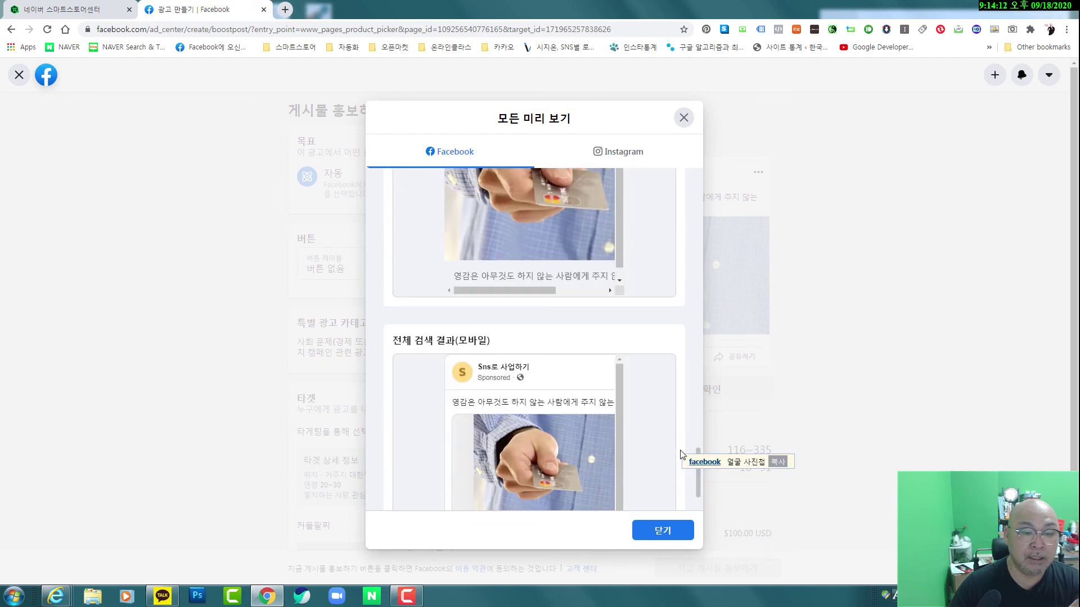
scroll(625, 439, "up", 6)
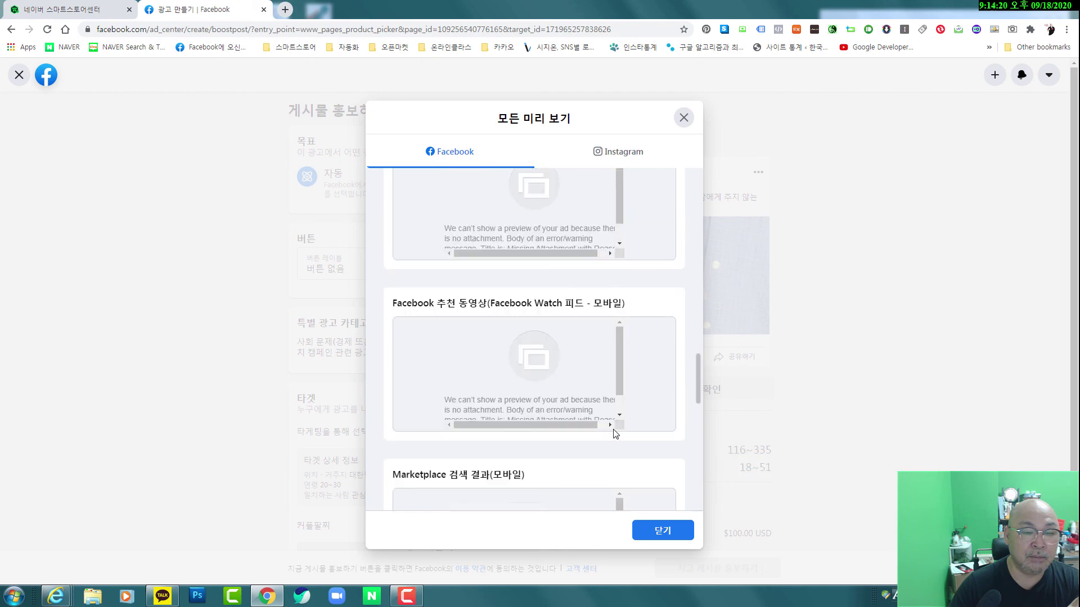
scroll(615, 427, "up", 3)
- Examine the Instagram explore feed and Instagram feed previews of the ad, and close the previews
left_click(622, 161)
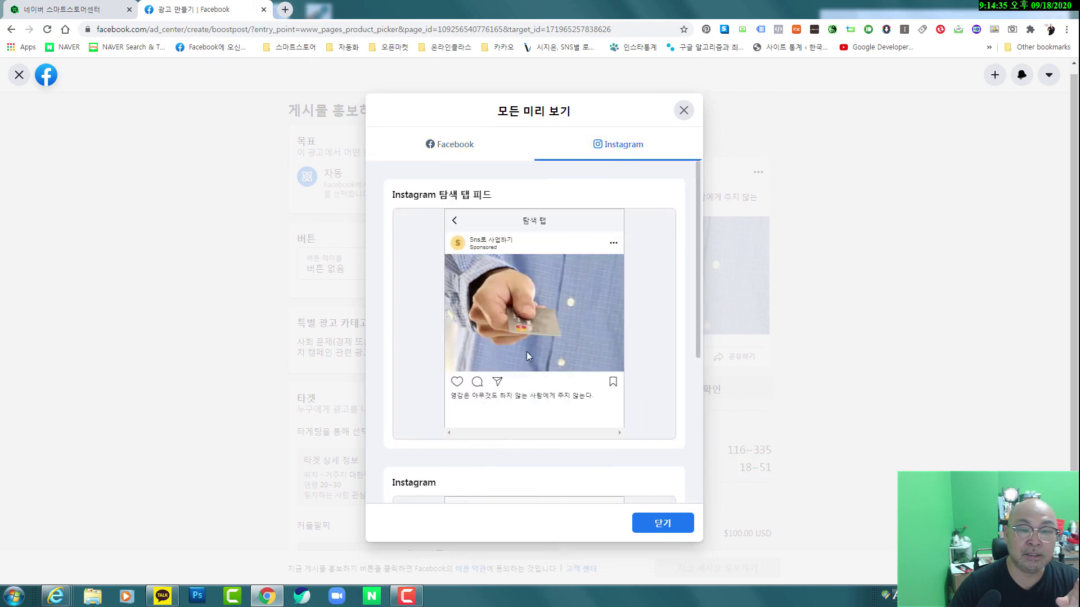
scroll(522, 383, "down", 4)
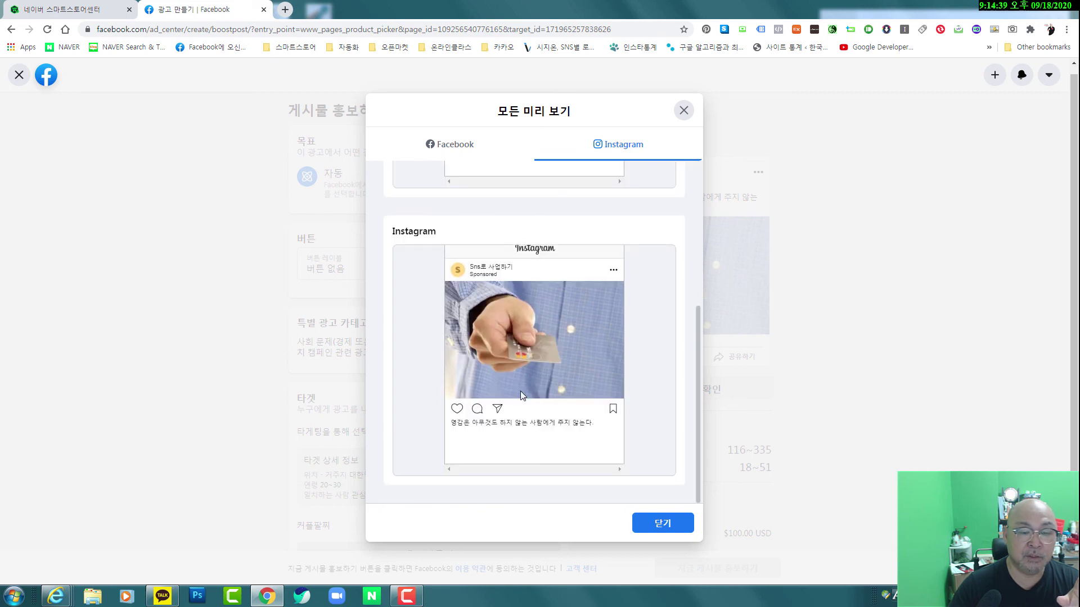
scroll(521, 390, "up", 4)
left_click(661, 526)
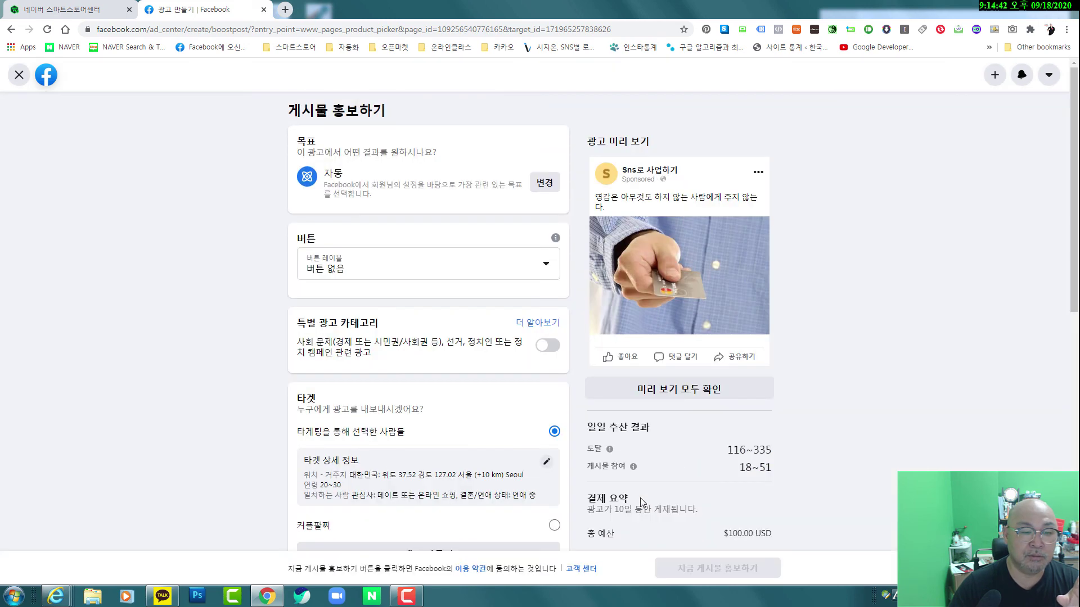
- Try to save a debit or credit card as payment method with its details left blank, and close the payment form
scroll(934, 390, "down", 10)
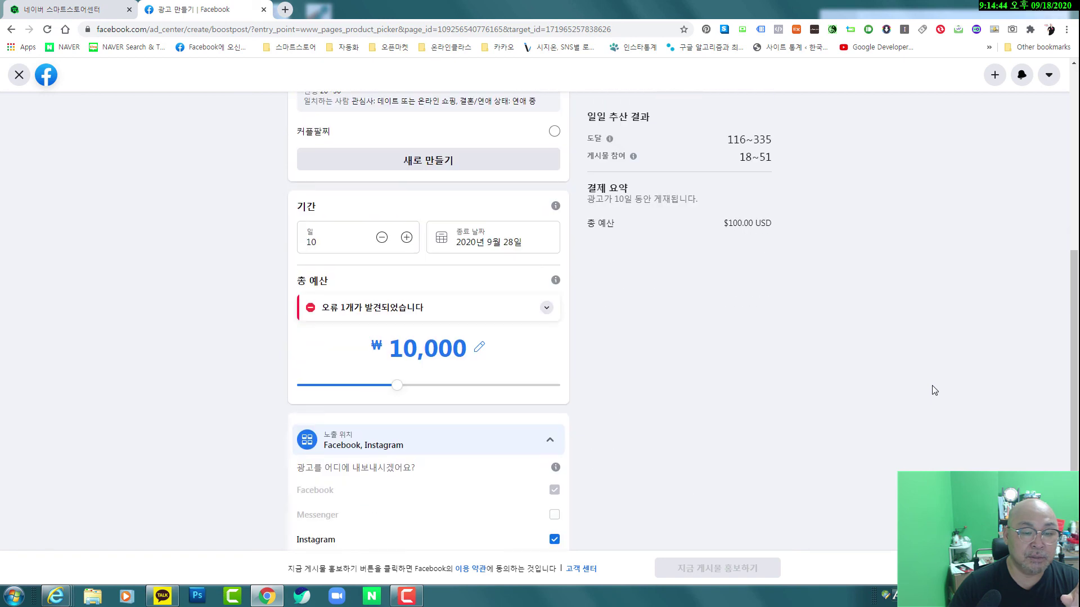
scroll(934, 390, "up", 12)
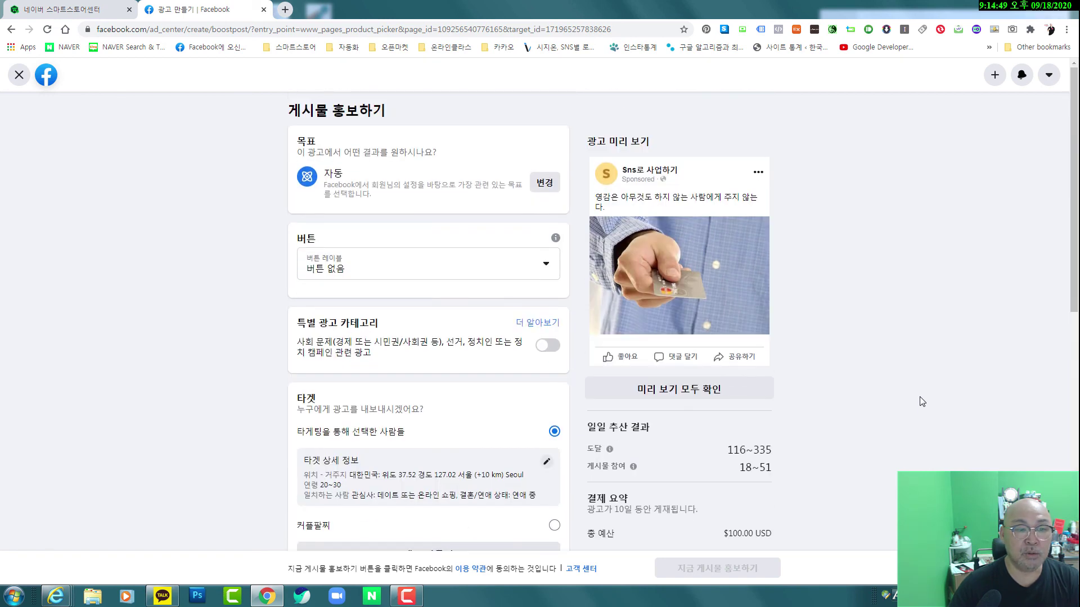
scroll(675, 449, "down", 12)
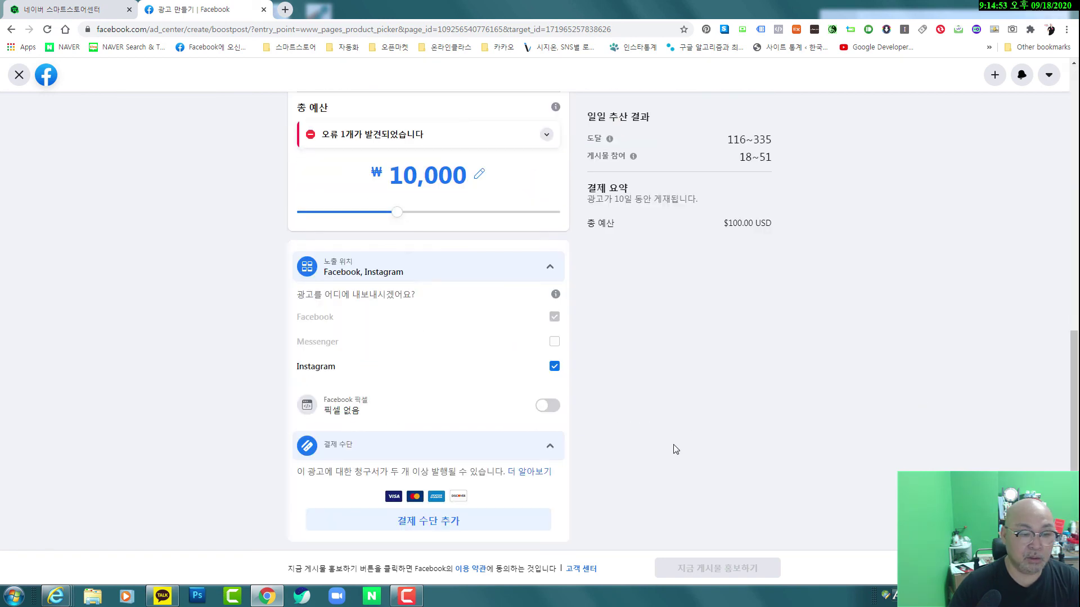
left_click(450, 529)
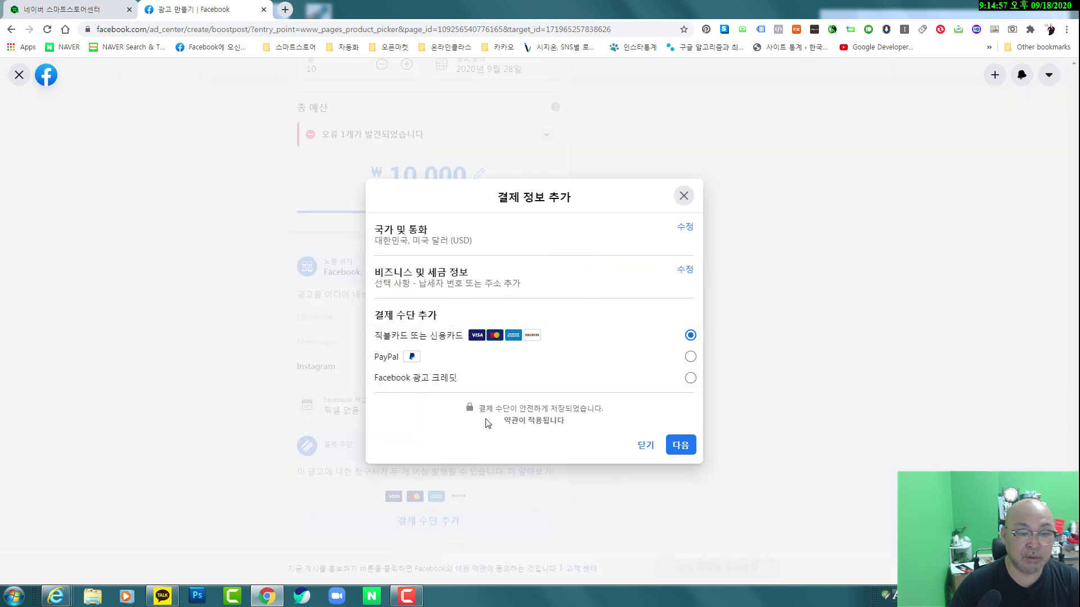
left_click(677, 448)
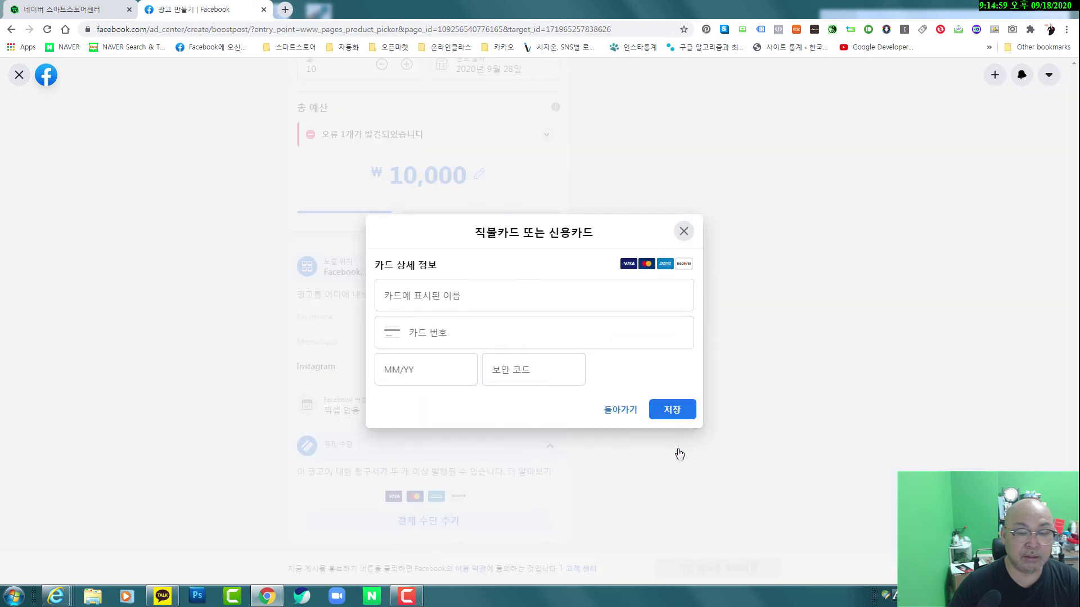
left_click(674, 415)
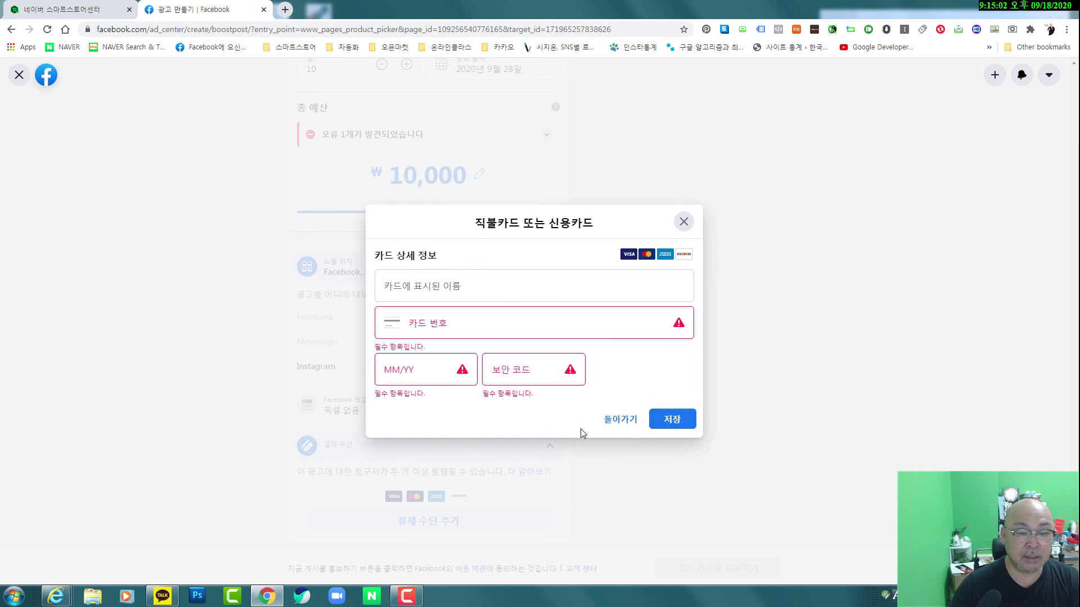
left_click(612, 426)
left_click(644, 449)
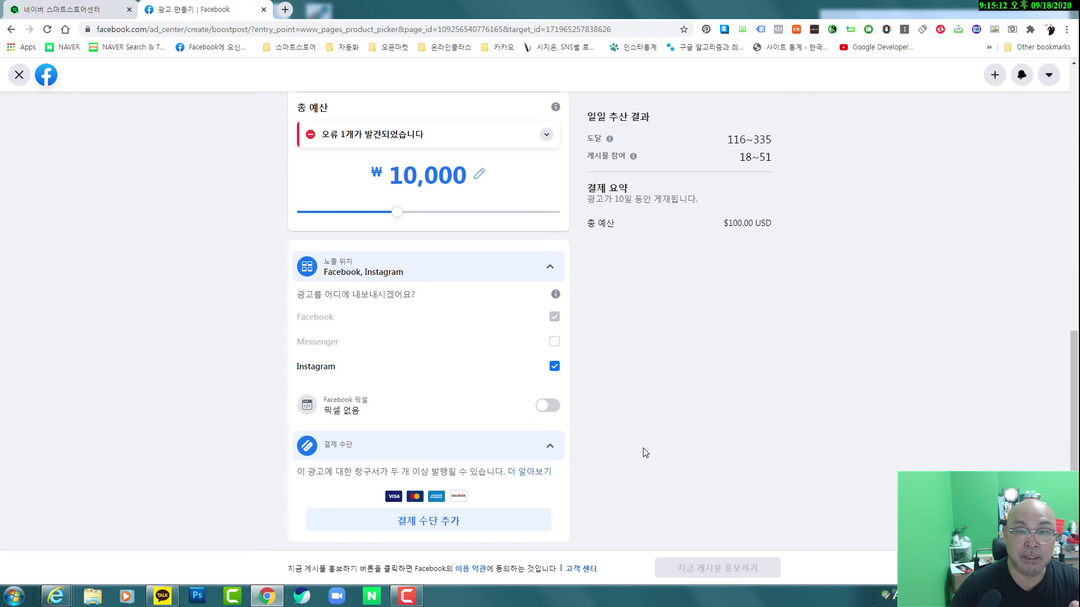
scroll(645, 453, "up", 10)
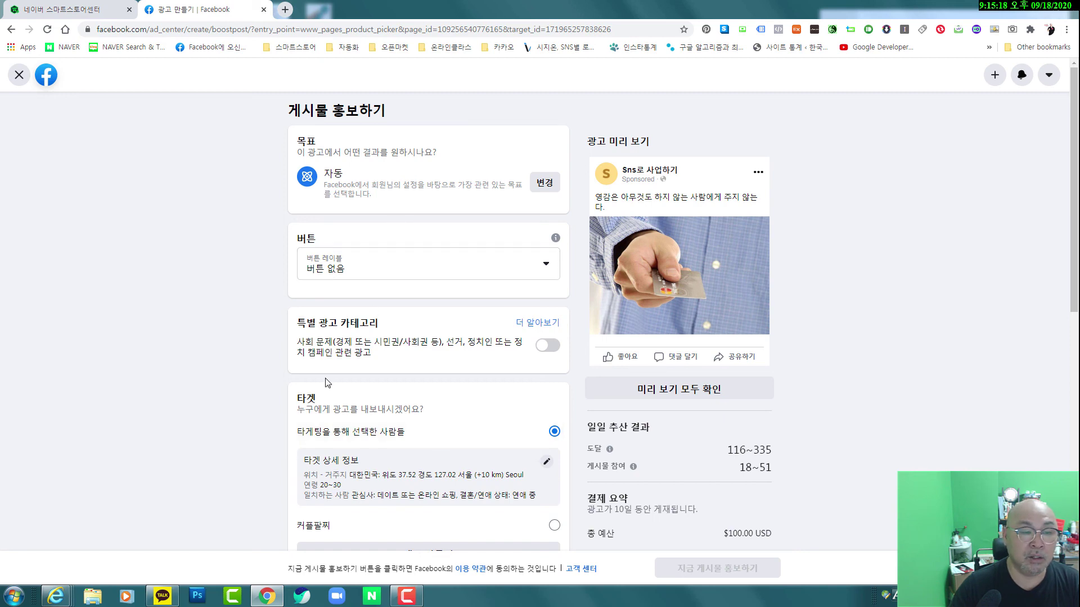
scroll(332, 392, "down", 5)
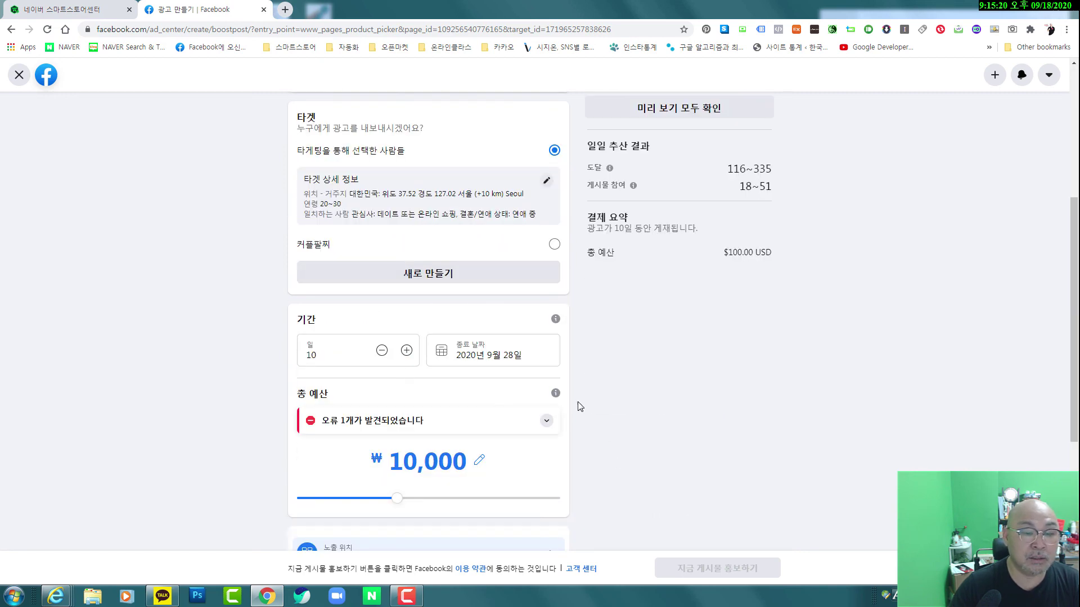
scroll(582, 405, "up", 4)
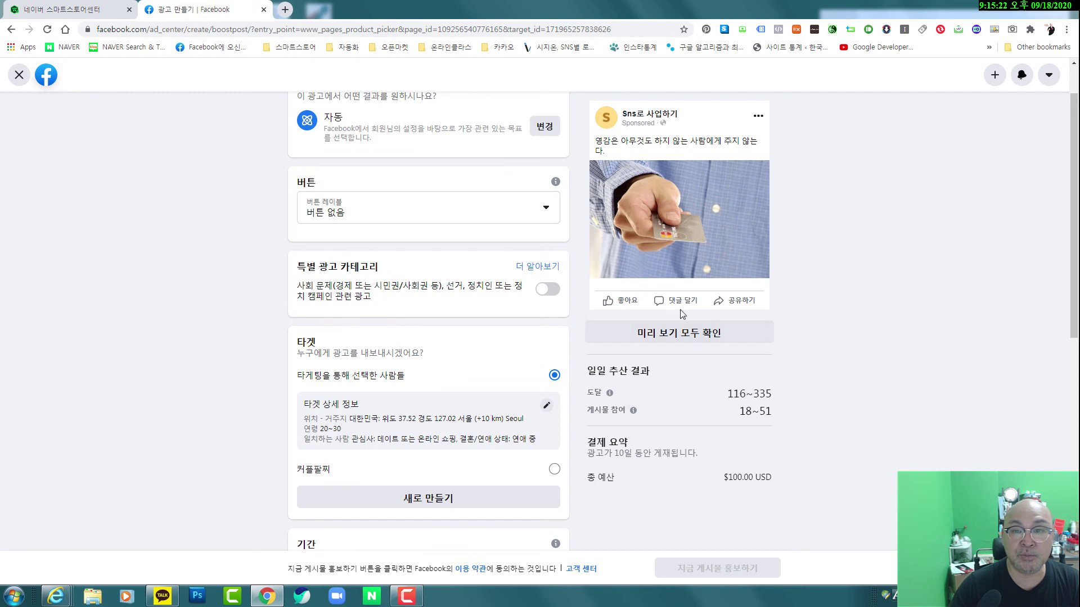
scroll(937, 396, "up", 1)
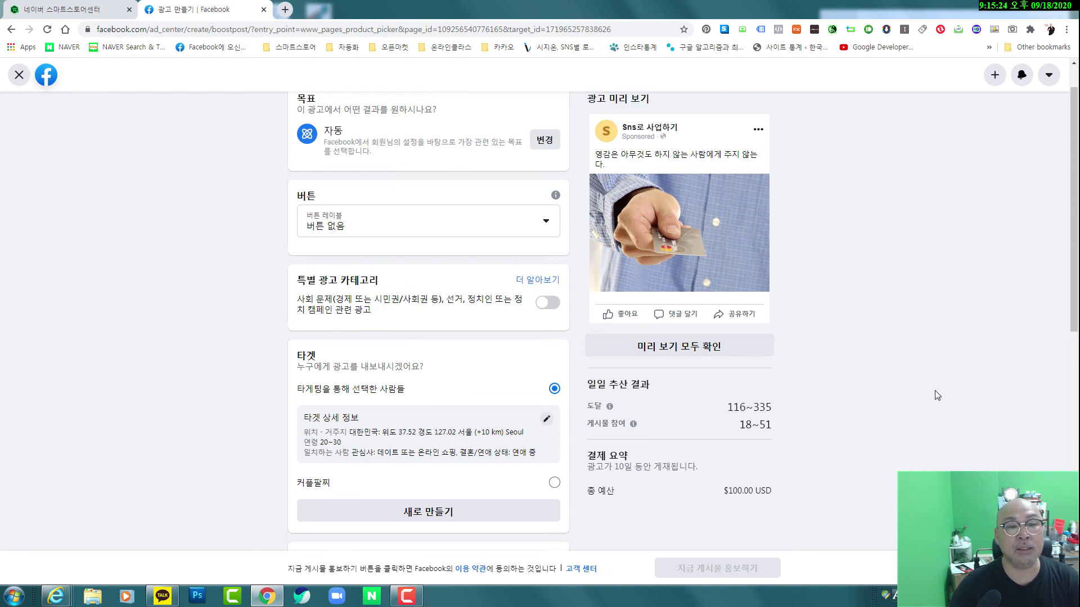